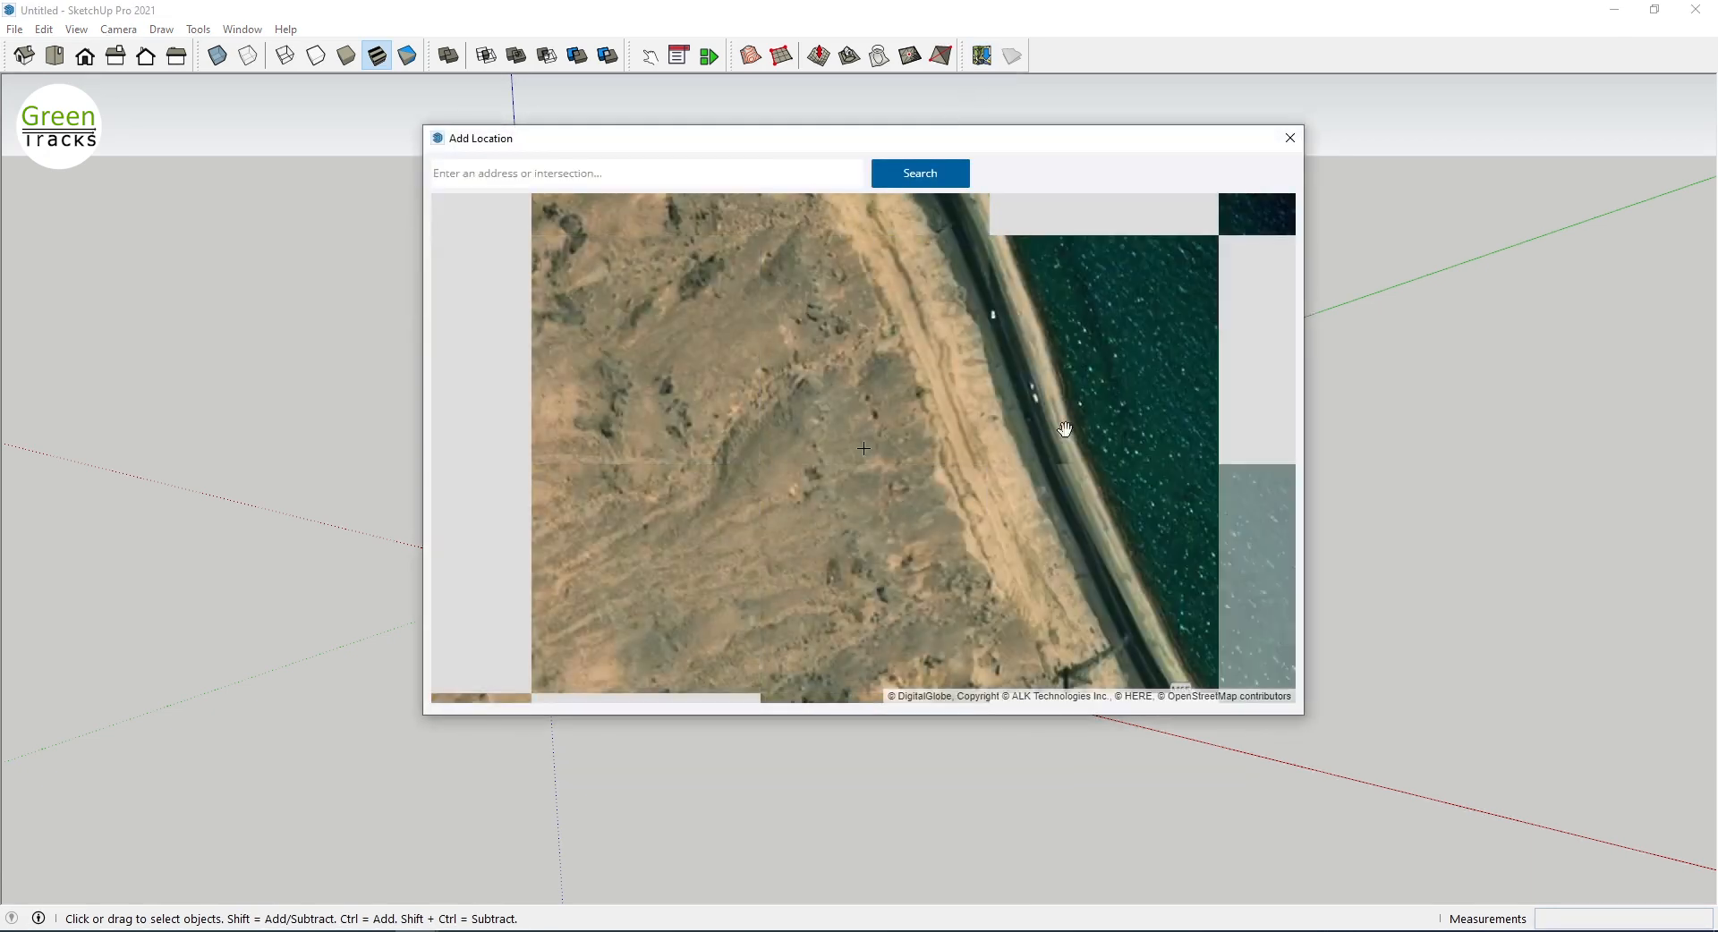
Step: Select the region around the coastal road and import it with Digital Globe as the imagery provider
{"action": "left_click_drag", "start_coordinate": [1061, 456], "coordinate": [1002, 447]}
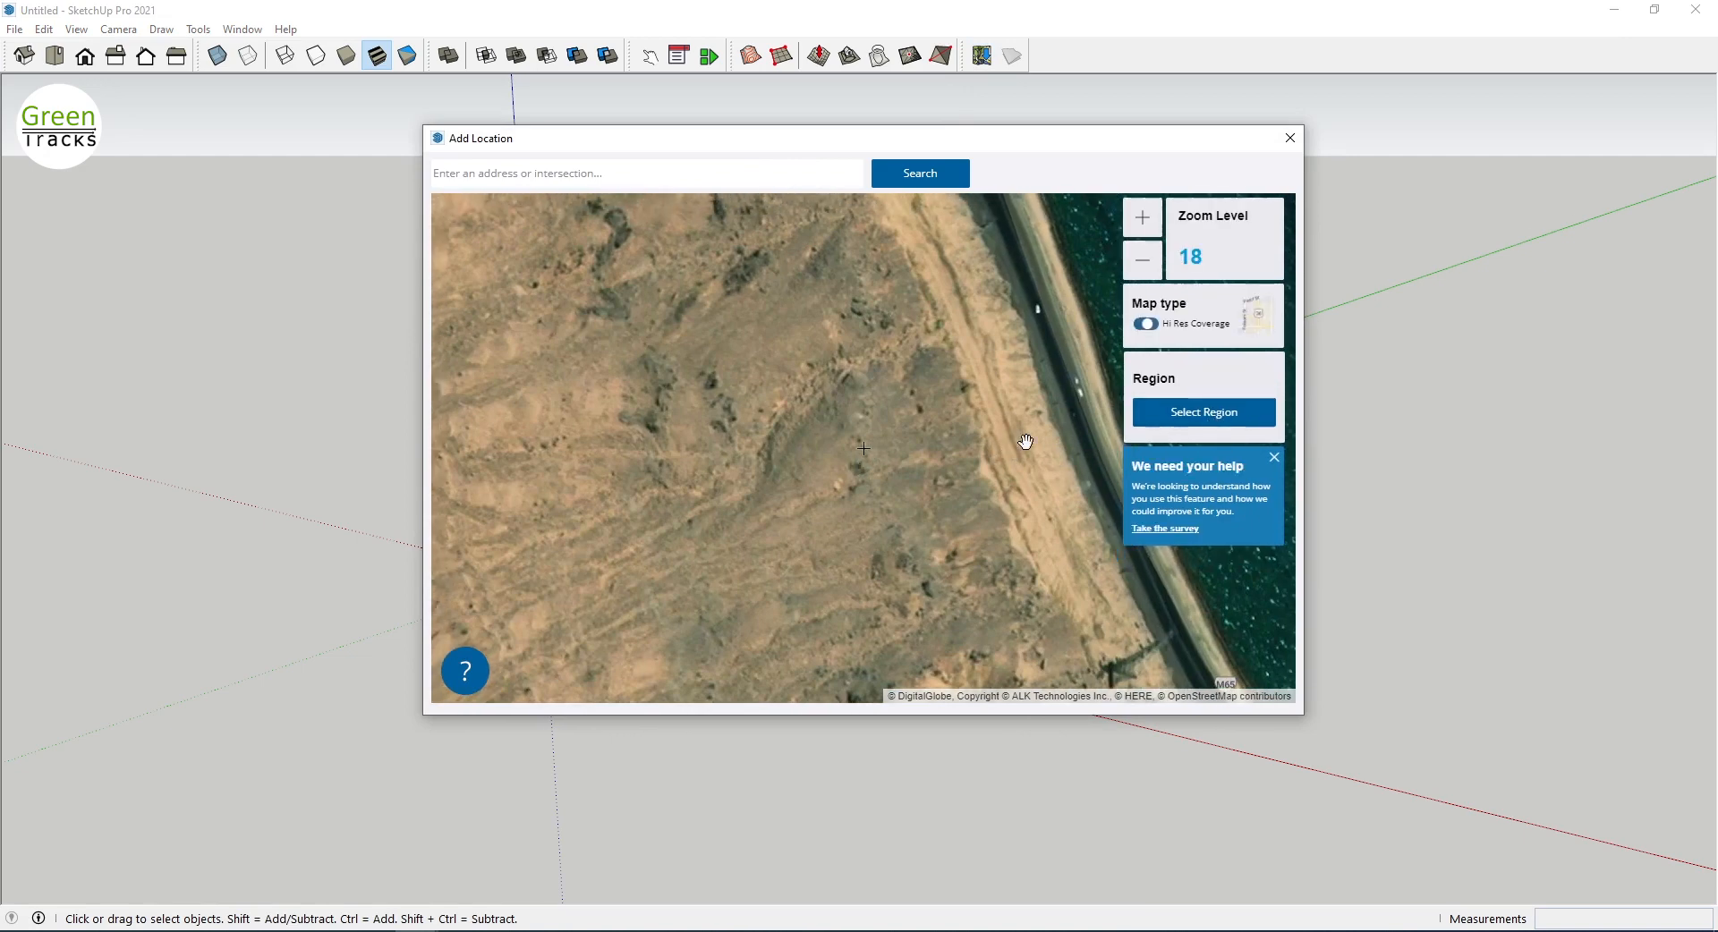
{"action": "left_click", "coordinate": [1186, 413]}
{"action": "left_click", "coordinate": [1211, 445]}
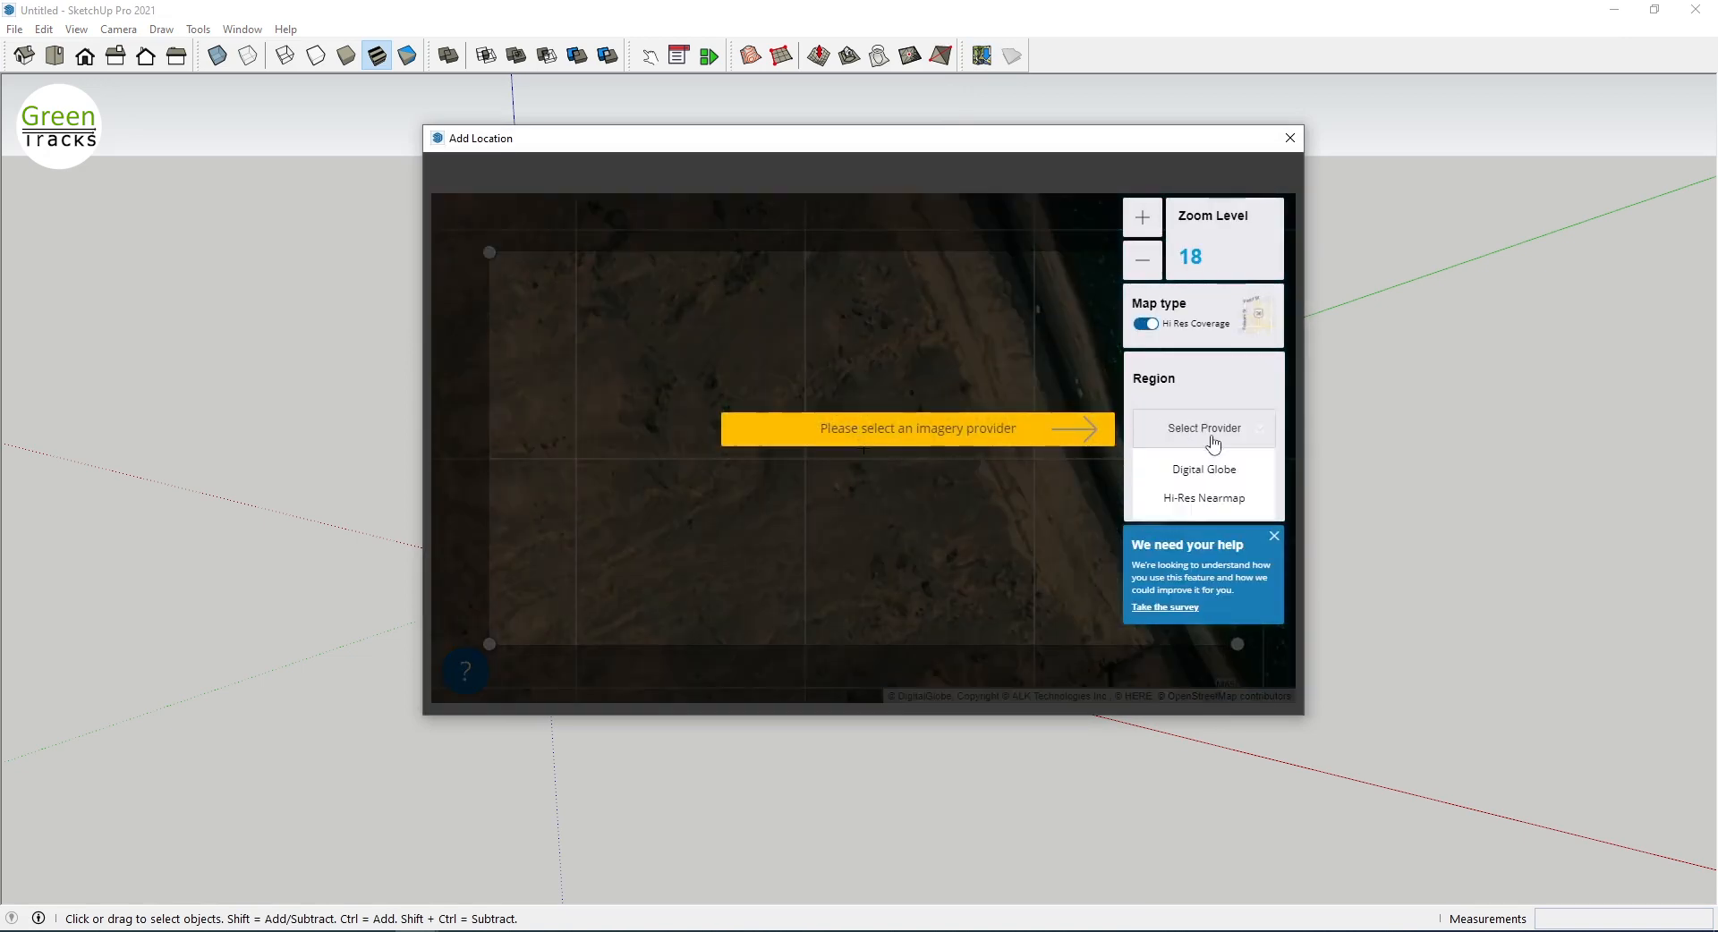
{"action": "left_click", "coordinate": [1222, 481]}
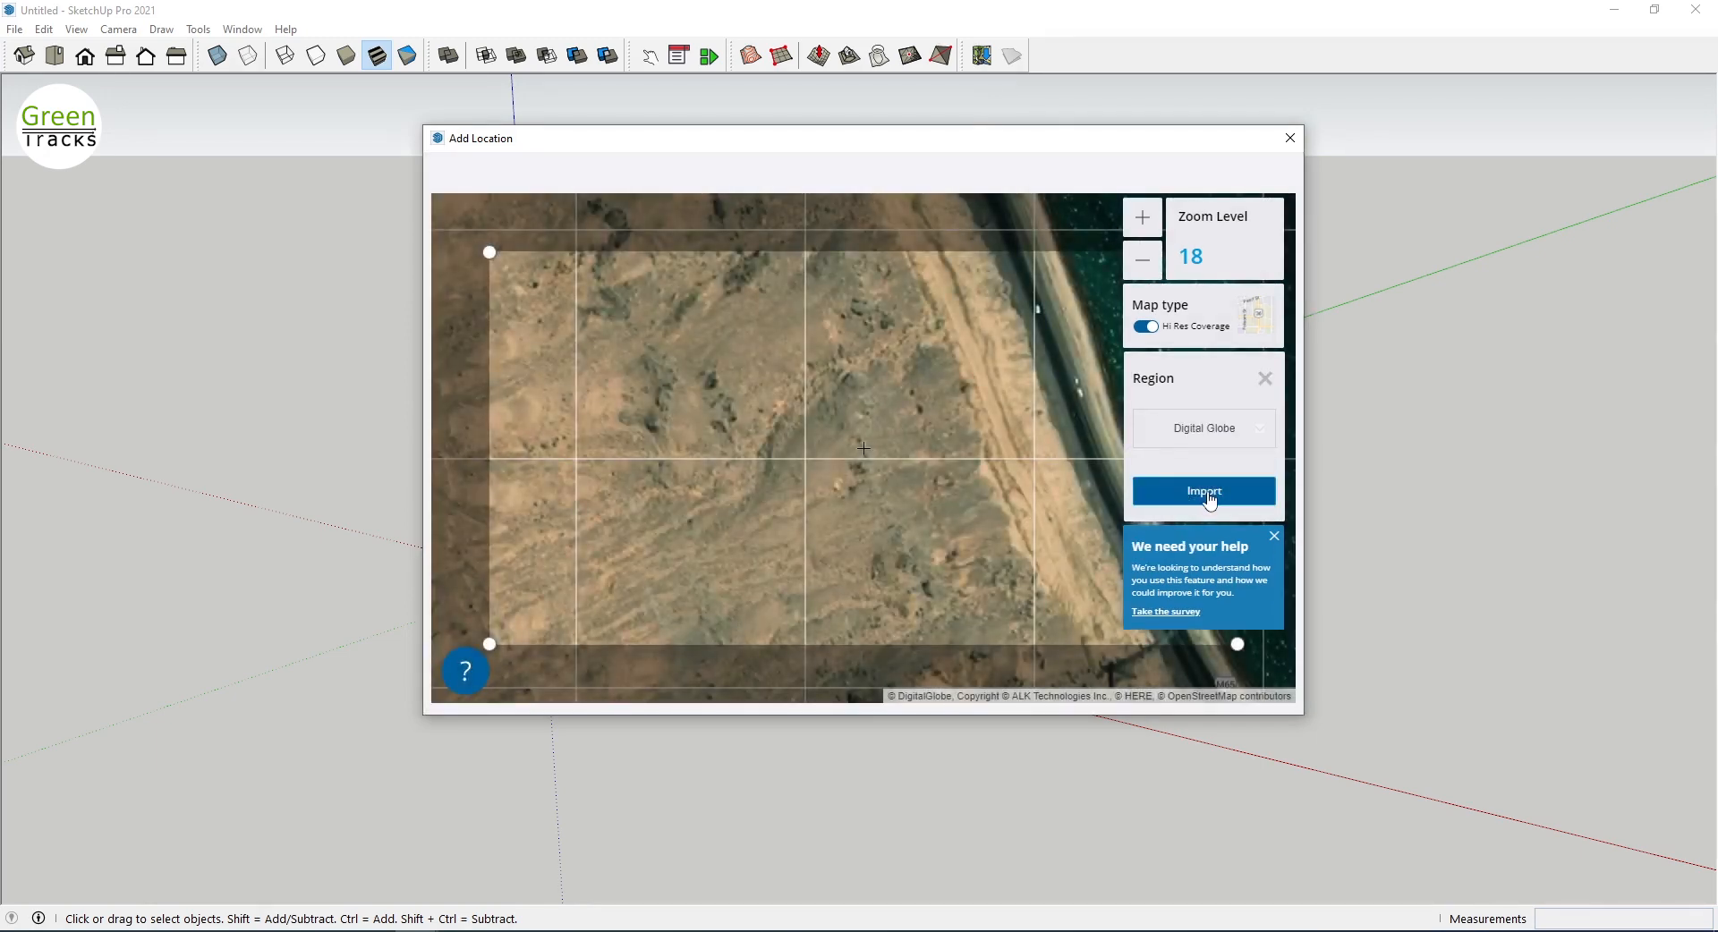
{"action": "left_click", "coordinate": [1208, 498]}
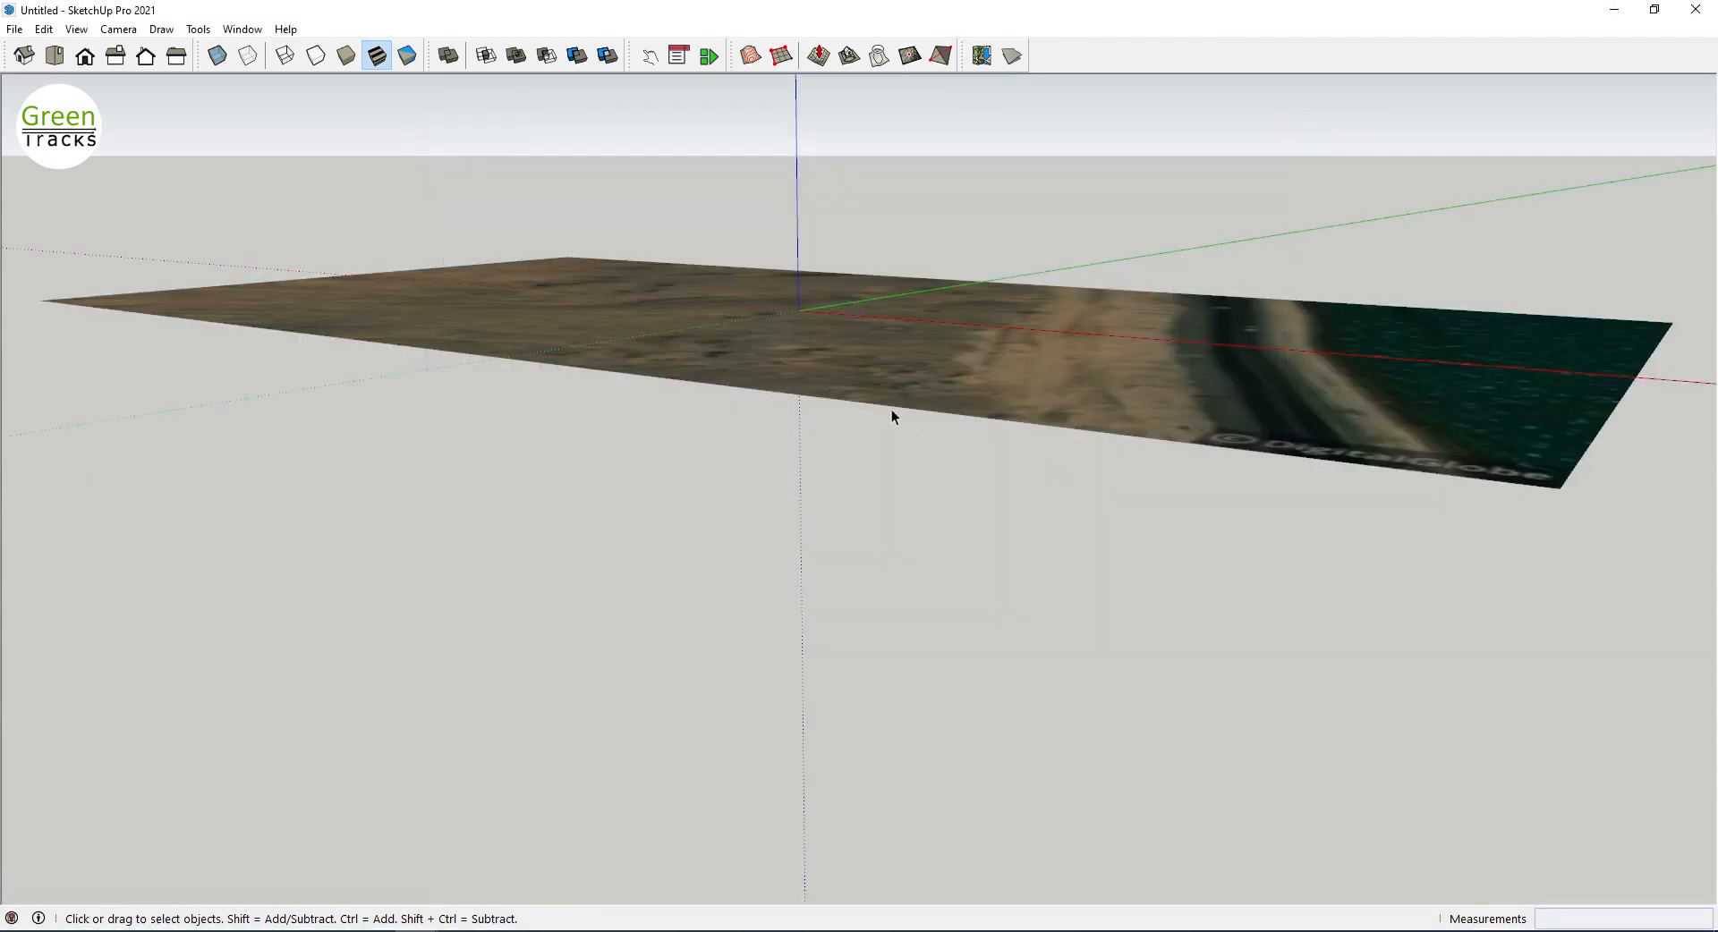
Step: Toggle the 3D terrain on and back off to examine the relief of the imported site
{"action": "middle_click_drag", "start_coordinate": [891, 410], "coordinate": [1094, 485]}
{"action": "scroll", "coordinate": [1094, 485], "scroll_direction": "down", "scroll_amount": 3}
{"action": "middle_click_drag", "start_coordinate": [886, 422], "coordinate": [939, 431]}
{"action": "scroll", "coordinate": [793, 370], "scroll_direction": "up", "scroll_amount": 2}
{"action": "middle_click_drag", "start_coordinate": [811, 400], "coordinate": [724, 330]}
{"action": "scroll", "coordinate": [723, 330], "scroll_direction": "down", "scroll_amount": 3}
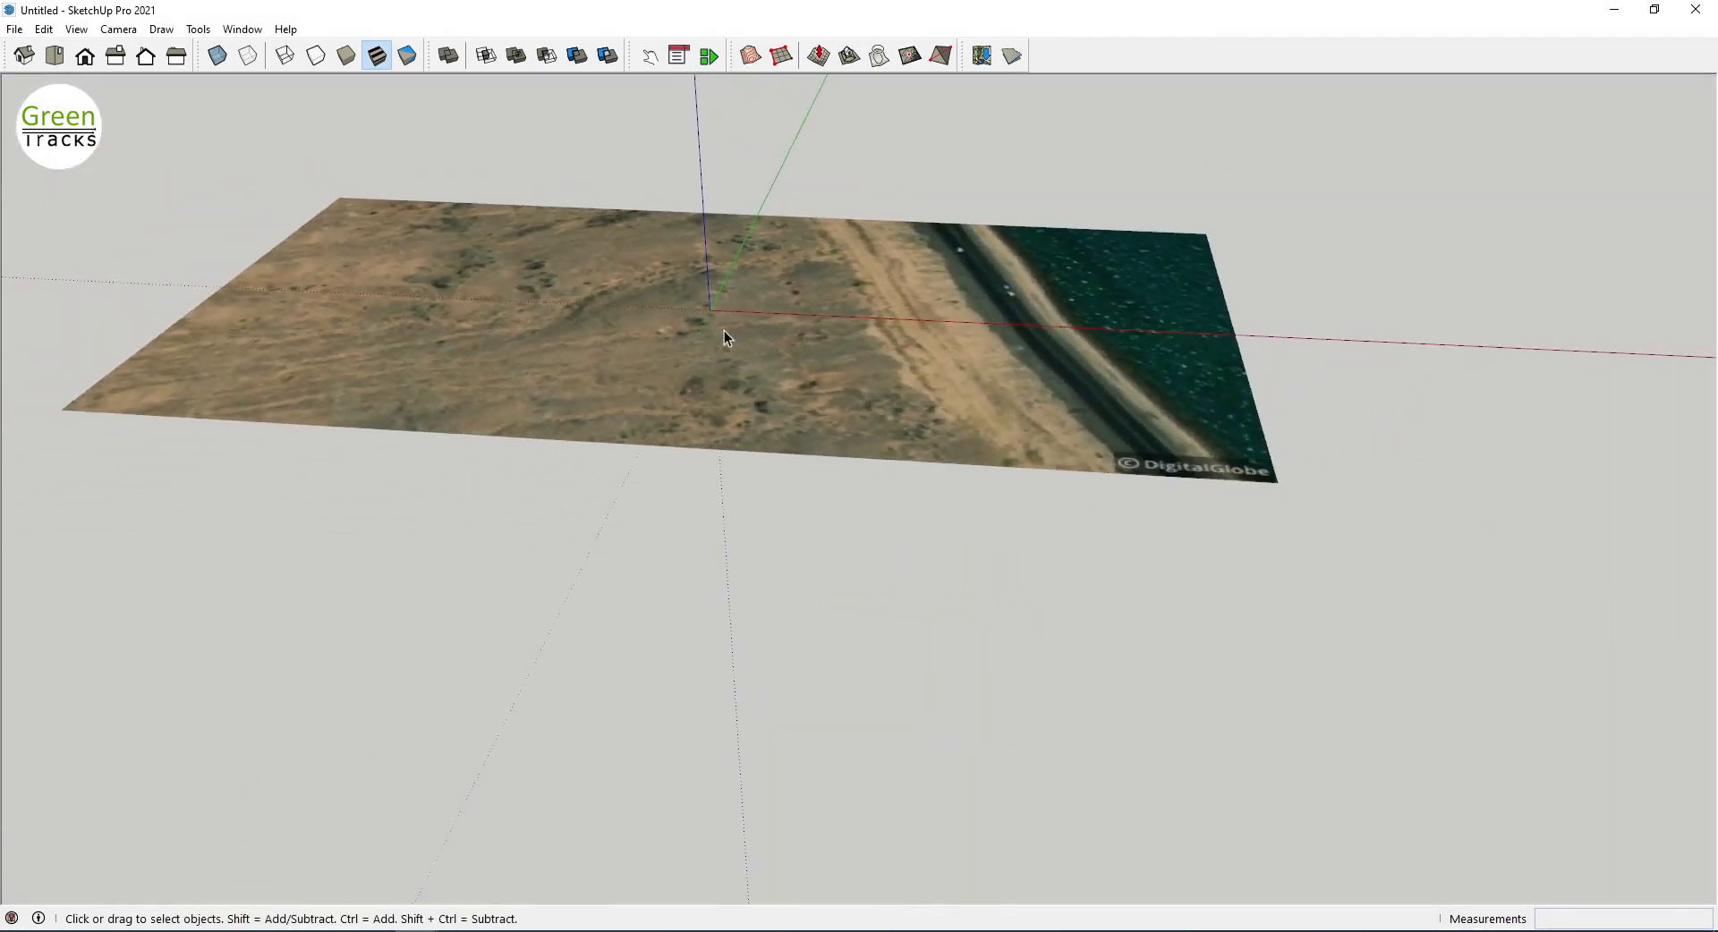
{"action": "left_click", "coordinate": [1014, 58]}
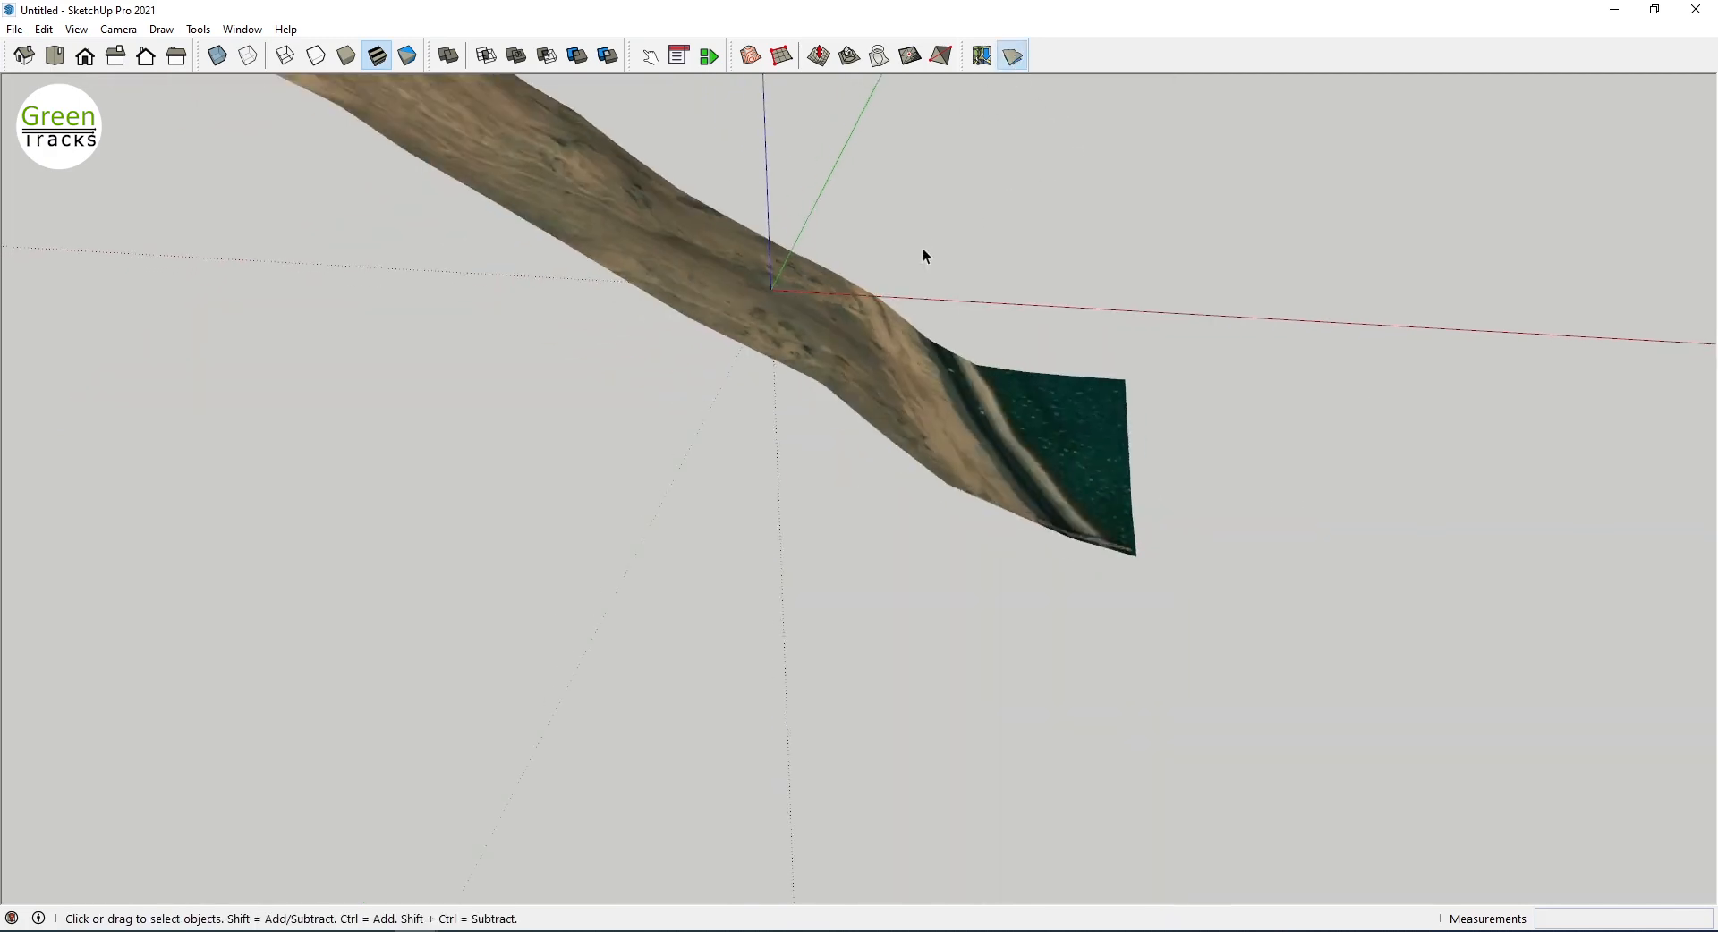
{"action": "middle_click_drag", "start_coordinate": [921, 257], "coordinate": [909, 324]}
{"action": "scroll", "coordinate": [740, 204], "scroll_direction": "up", "scroll_amount": 4}
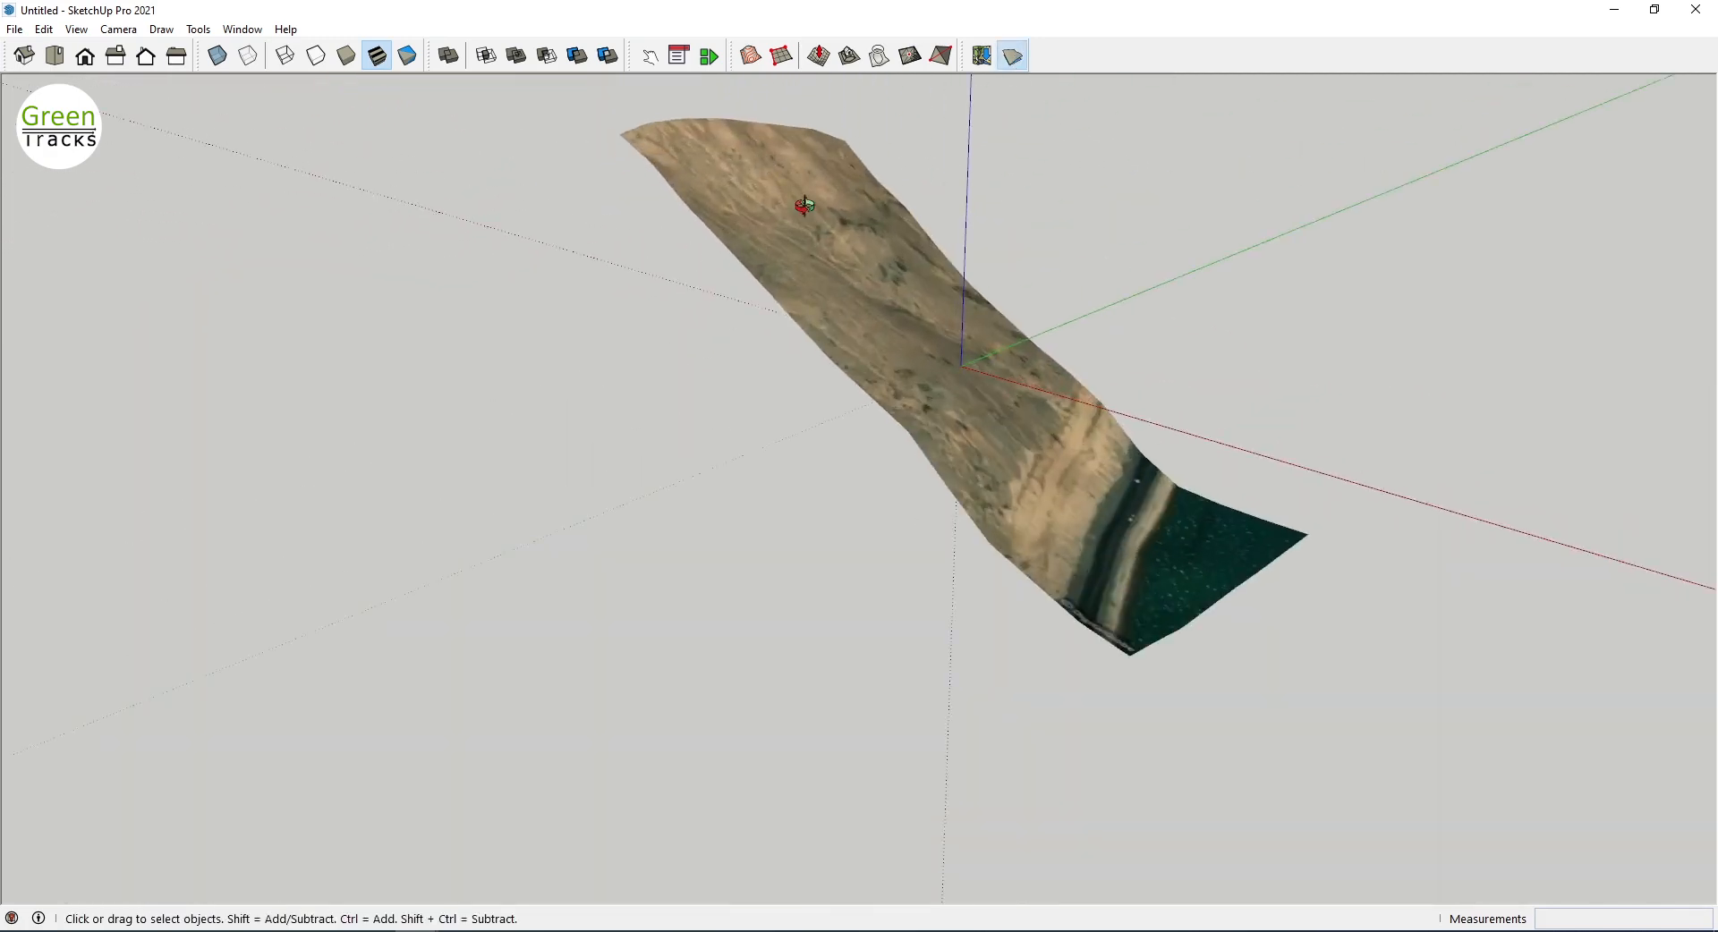
{"action": "middle_click_drag", "start_coordinate": [806, 204], "coordinate": [850, 235]}
{"action": "middle_click_drag", "start_coordinate": [947, 453], "coordinate": [1018, 159]}
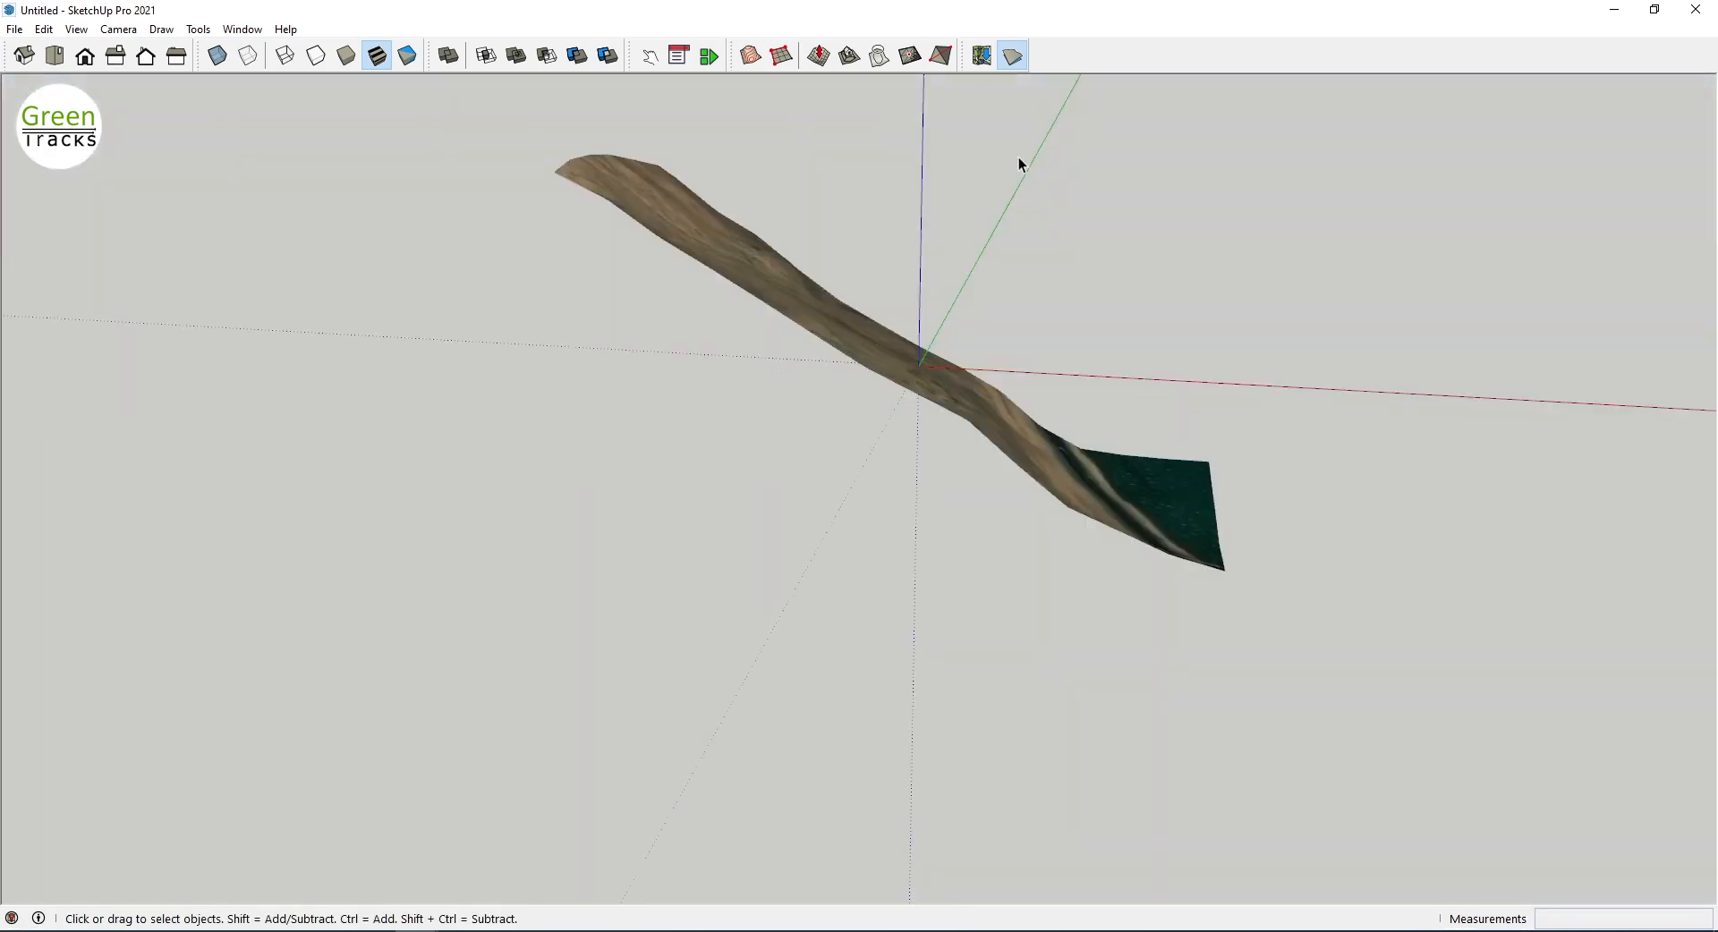
{"action": "left_click", "coordinate": [1014, 57]}
Step: Draw a rectangle covering the whole flat site image, from its far corner to the diagonally opposite corner
{"action": "mouse_move", "coordinate": [1132, 250]}
{"action": "middle_mouse_down"}
{"action": "mouse_move", "coordinate": [1169, 277]}
{"action": "mouse_move", "coordinate": [1145, 255]}
{"action": "middle_mouse_up"}
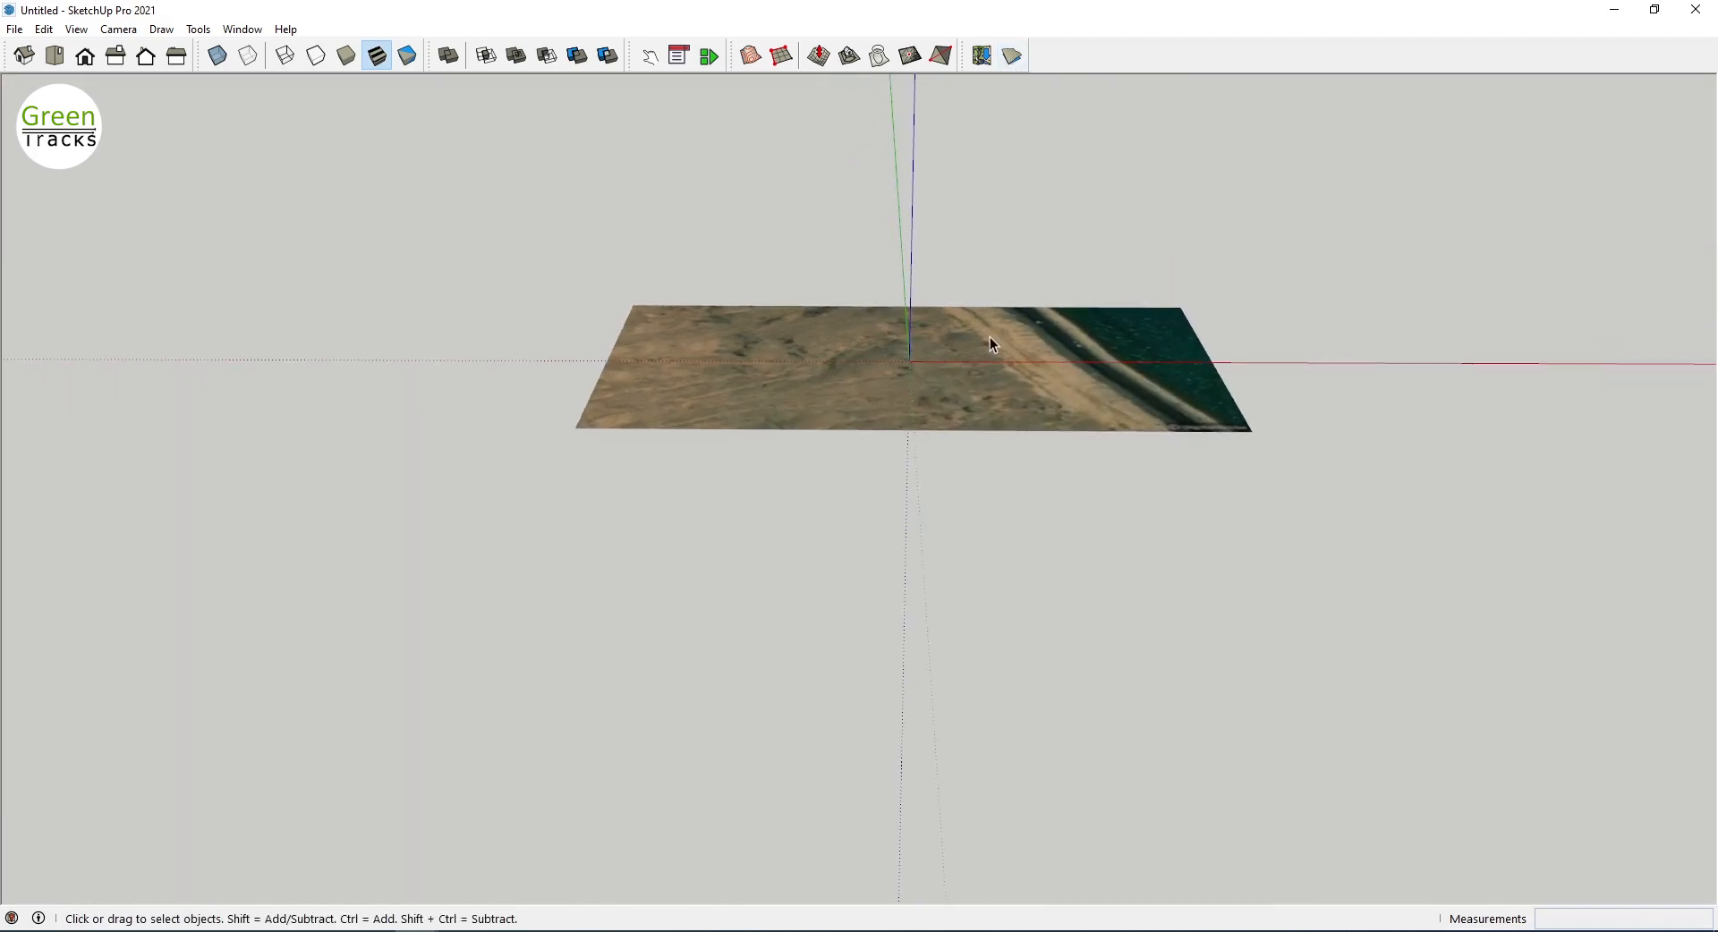
{"action": "middle_click_drag", "start_coordinate": [990, 338], "coordinate": [936, 543]}
{"action": "scroll", "coordinate": [1000, 299], "scroll_direction": "up", "scroll_amount": 1}
{"action": "middle_click_drag", "start_coordinate": [1001, 299], "coordinate": [1051, 332]}
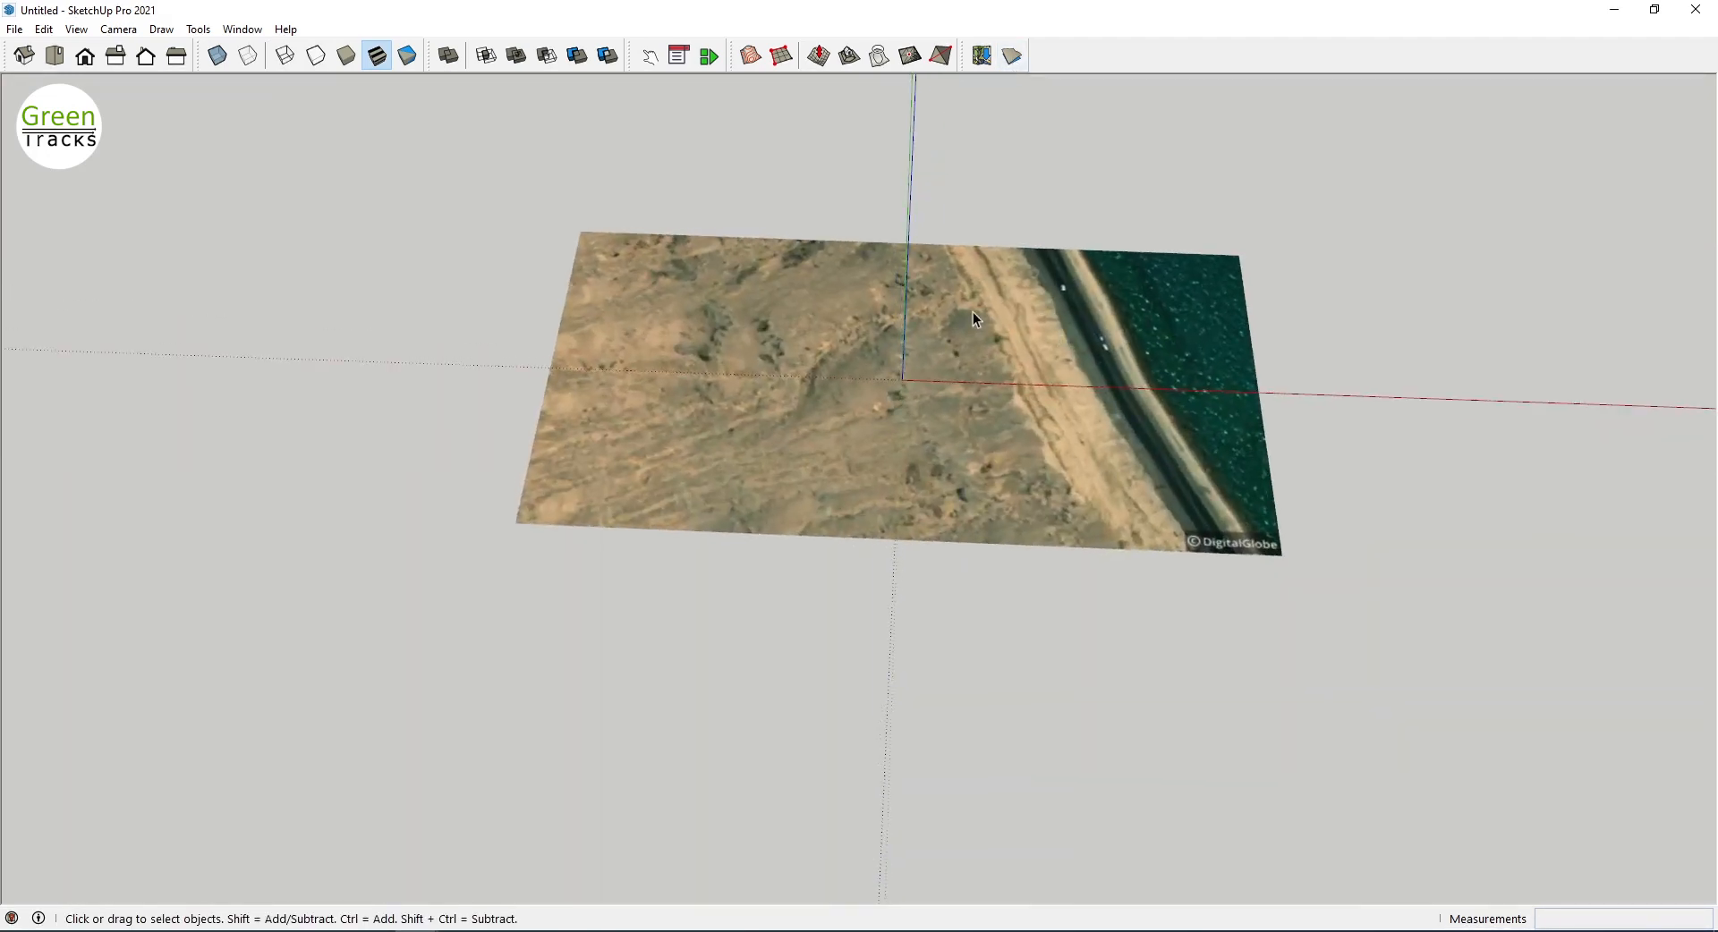
{"action": "key", "text": "r"}
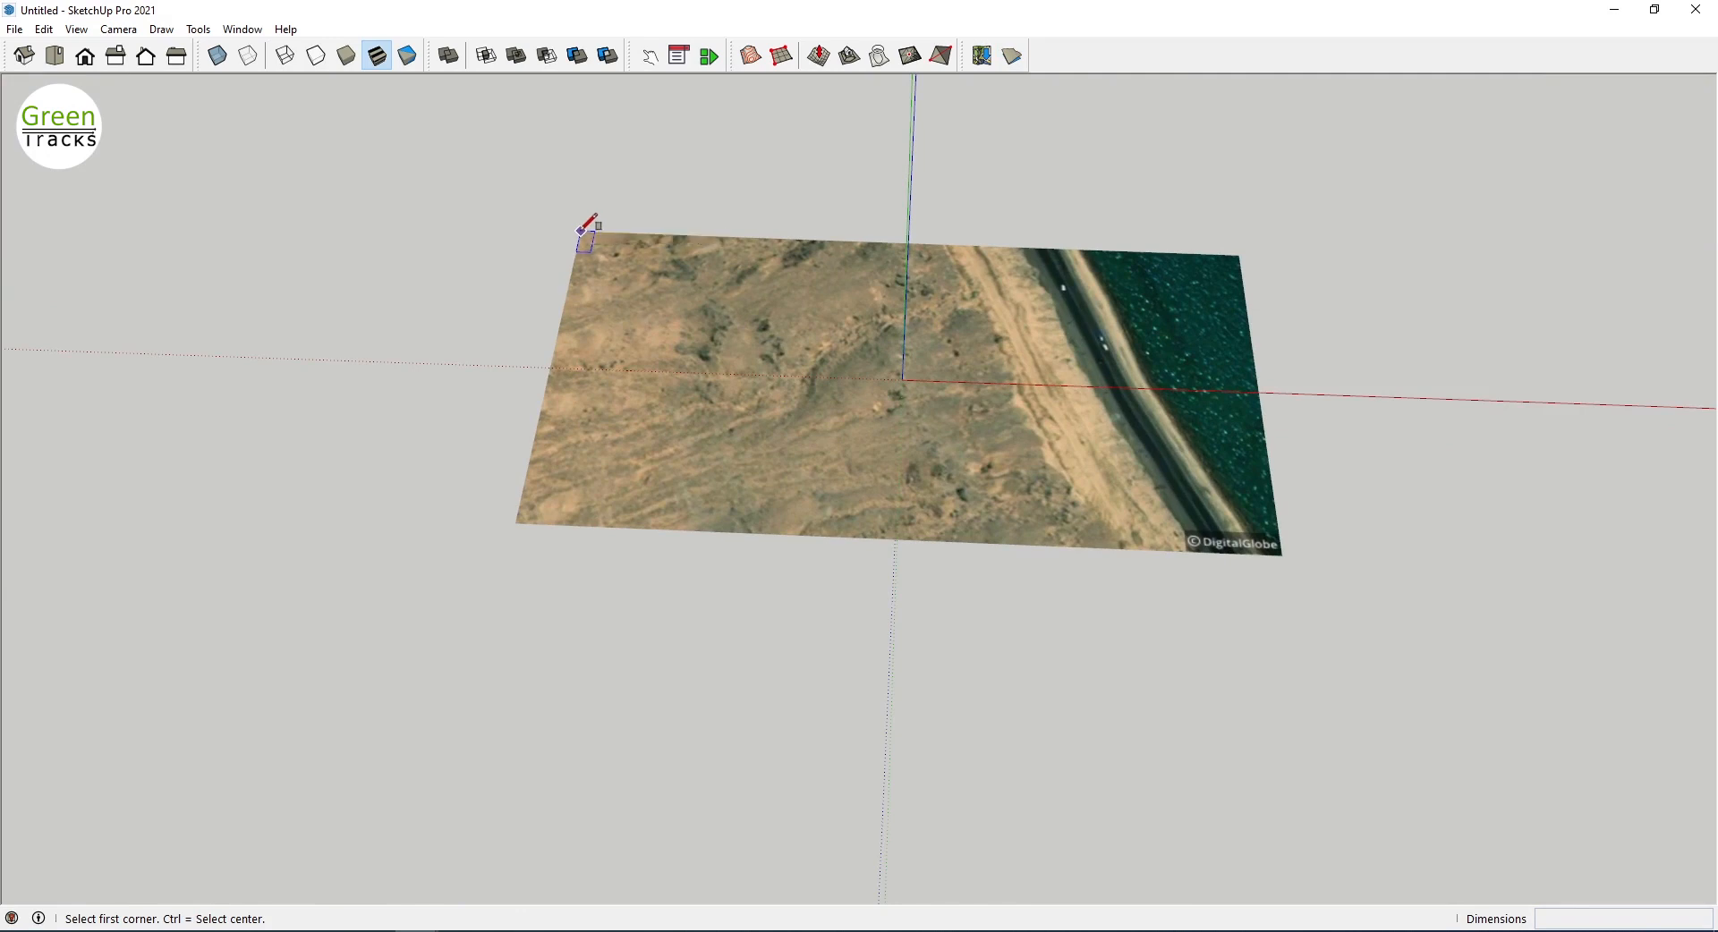
{"action": "left_click", "coordinate": [580, 231]}
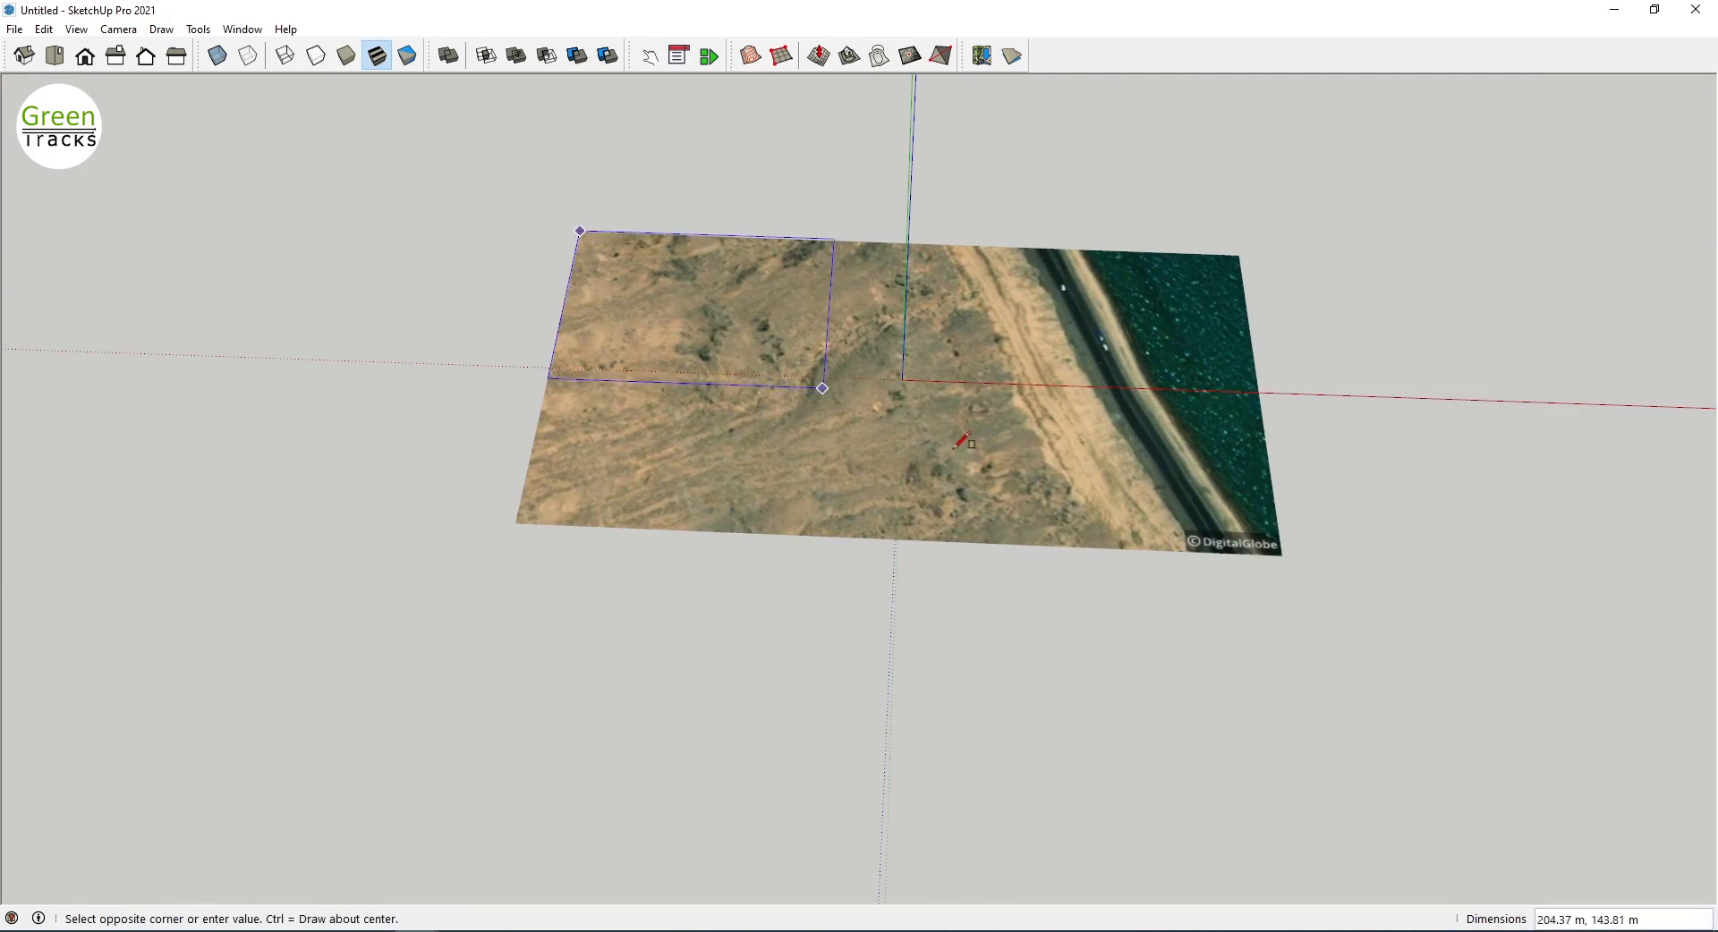
{"action": "left_click", "coordinate": [1287, 559]}
{"action": "key", "text": "space"}
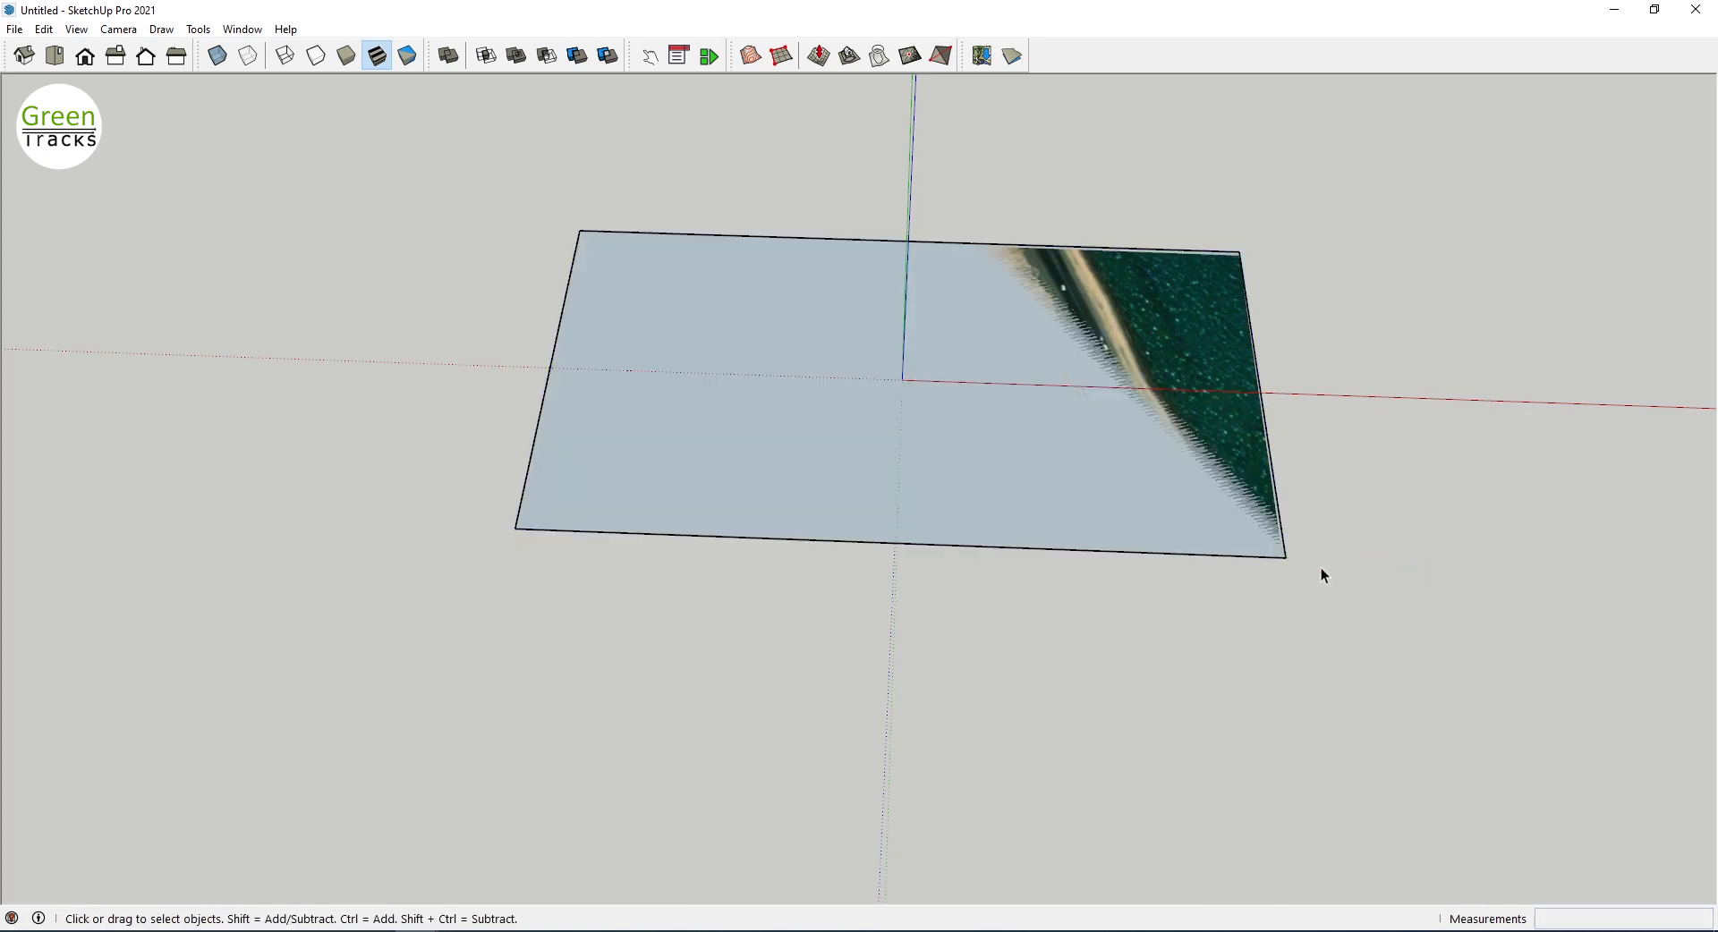
Step: Turn the rectangle that covers the site image into a group
{"action": "middle_click_drag", "start_coordinate": [1322, 574], "coordinate": [1198, 449]}
{"action": "left_click", "coordinate": [1210, 476]}
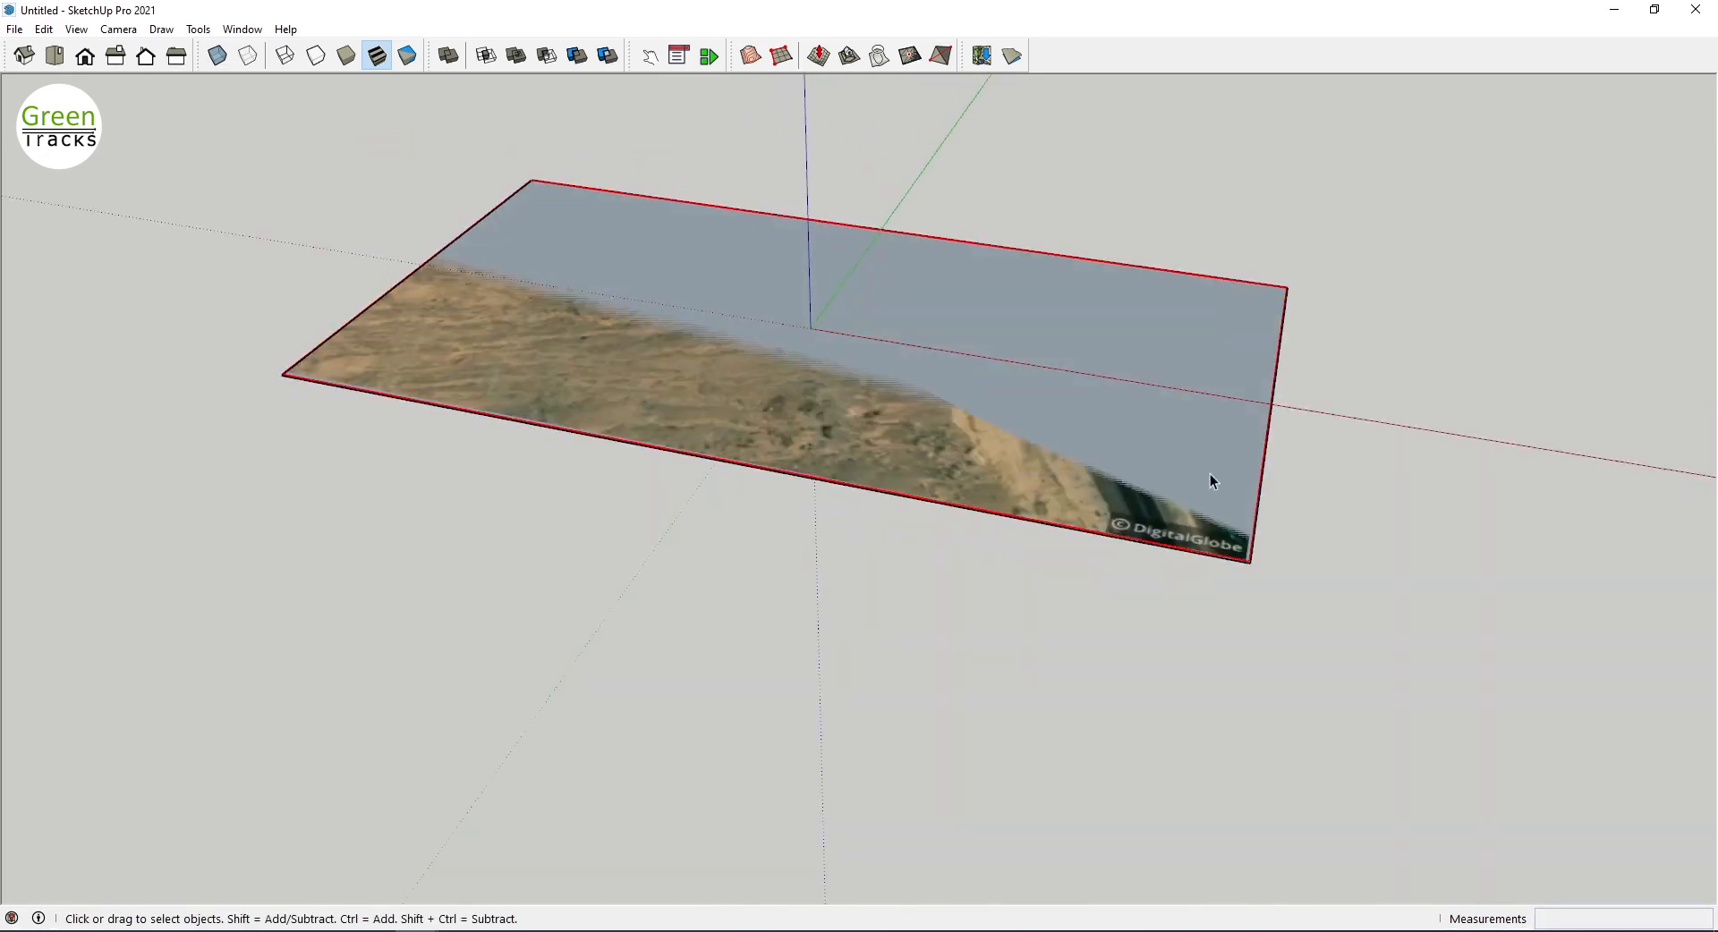
{"action": "scroll", "coordinate": [1248, 562], "scroll_direction": "up", "scroll_amount": 6}
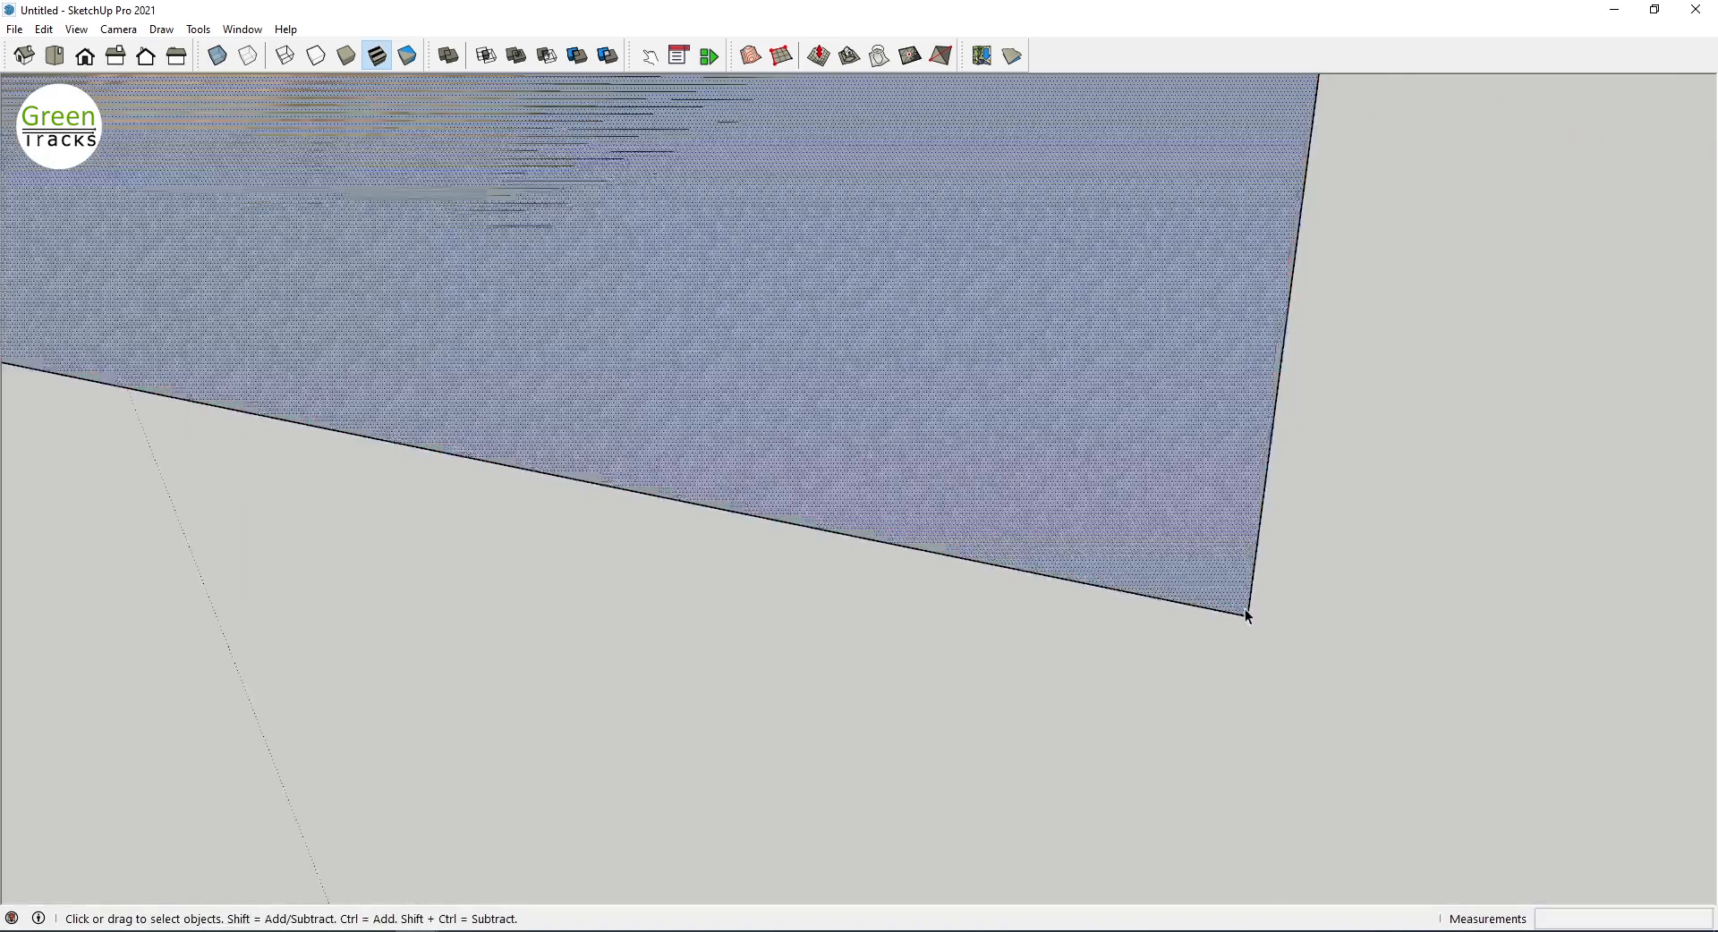
{"action": "right_click", "coordinate": [1249, 616]}
{"action": "left_click", "coordinate": [1304, 763]}
{"action": "scroll", "coordinate": [1125, 519], "scroll_direction": "down", "scroll_amount": 2}
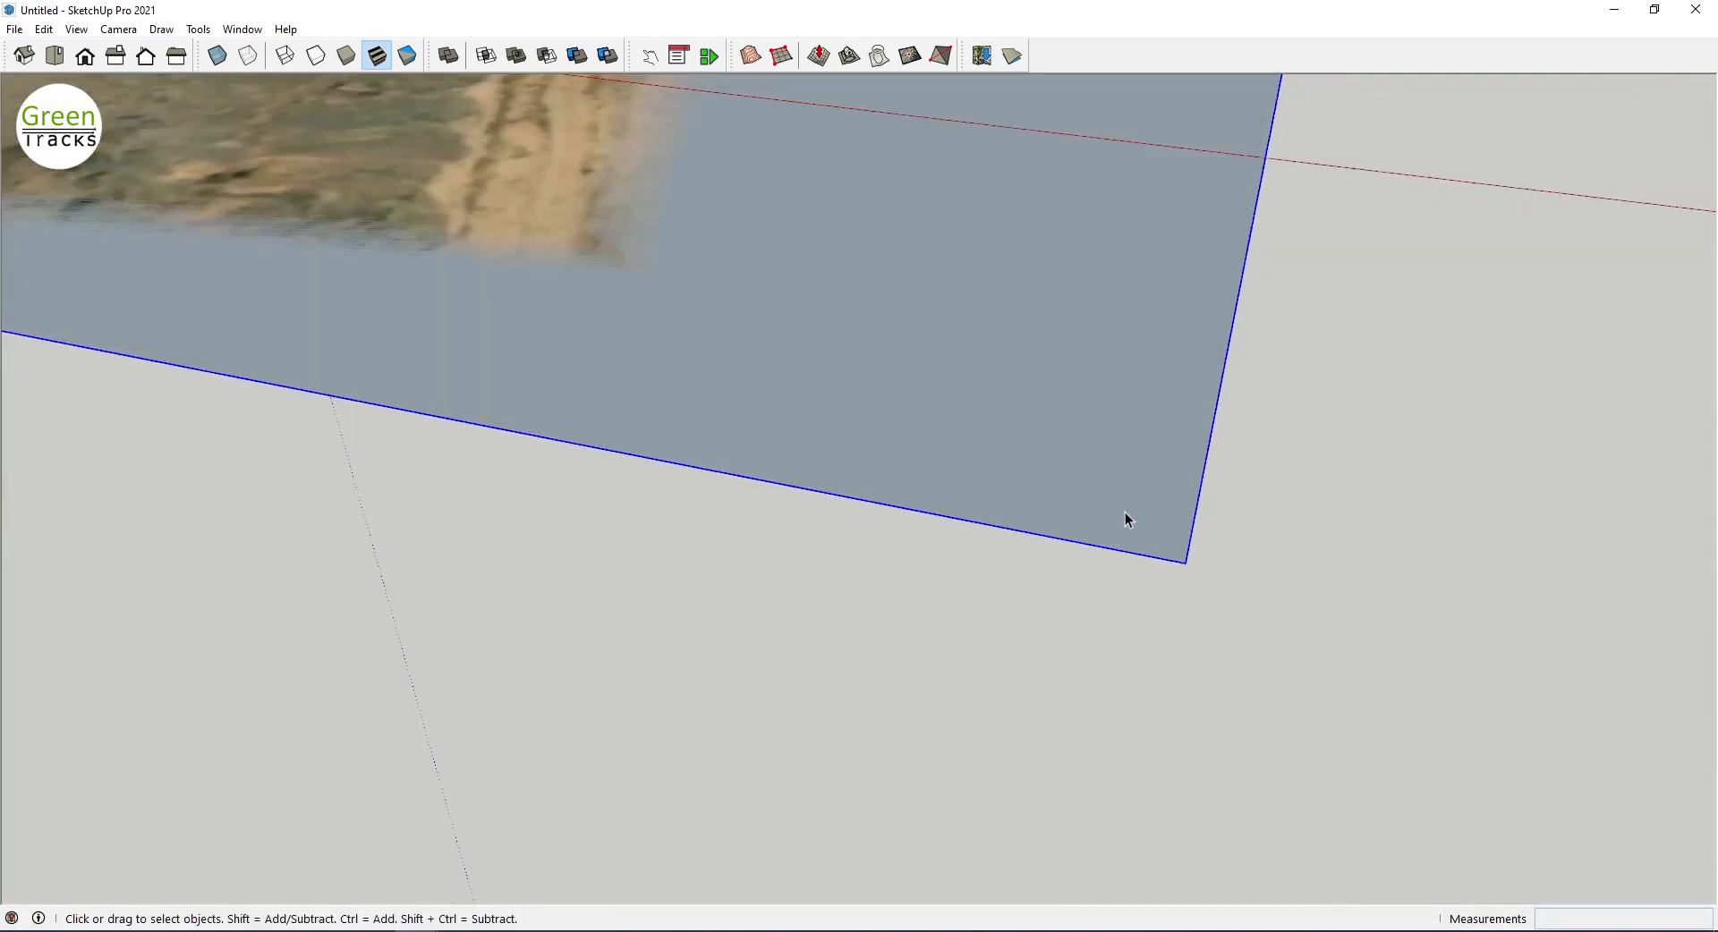
Step: Show the 3D terrain and array nine copies of the grouped rectangle downward at 10 m spacing
{"action": "scroll", "coordinate": [1125, 511], "scroll_direction": "down", "scroll_amount": 5}
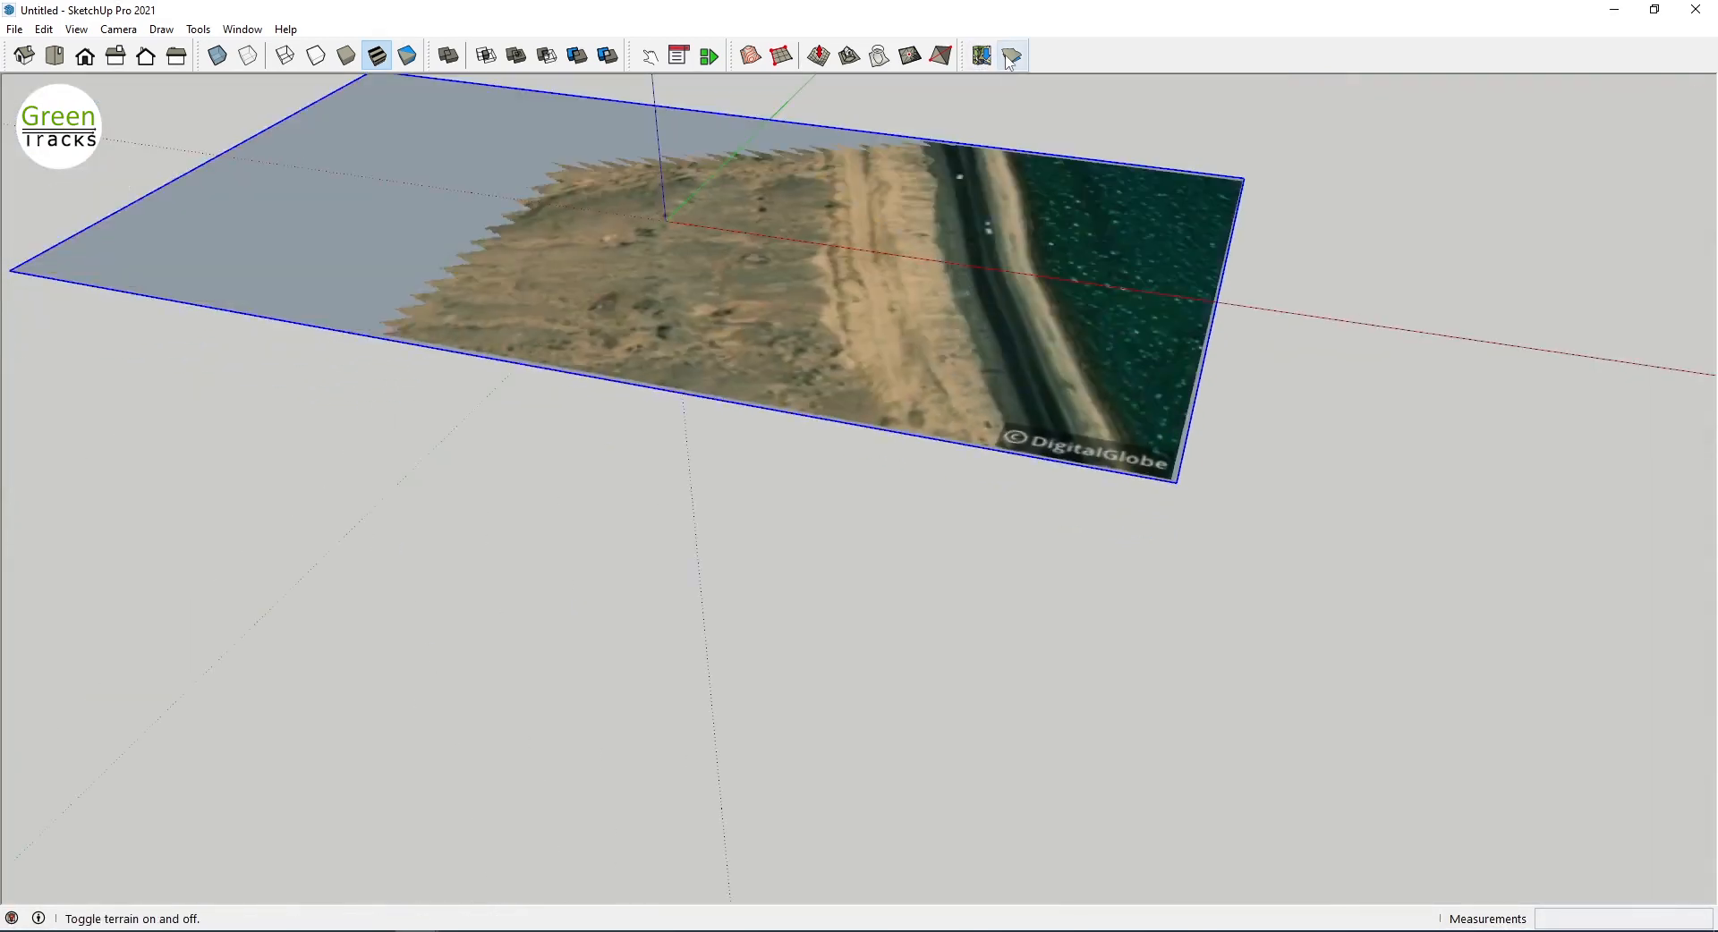
{"action": "left_click", "coordinate": [1011, 57]}
{"action": "middle_click_drag", "start_coordinate": [1104, 322], "coordinate": [1163, 197]}
{"action": "key", "text": "m"}
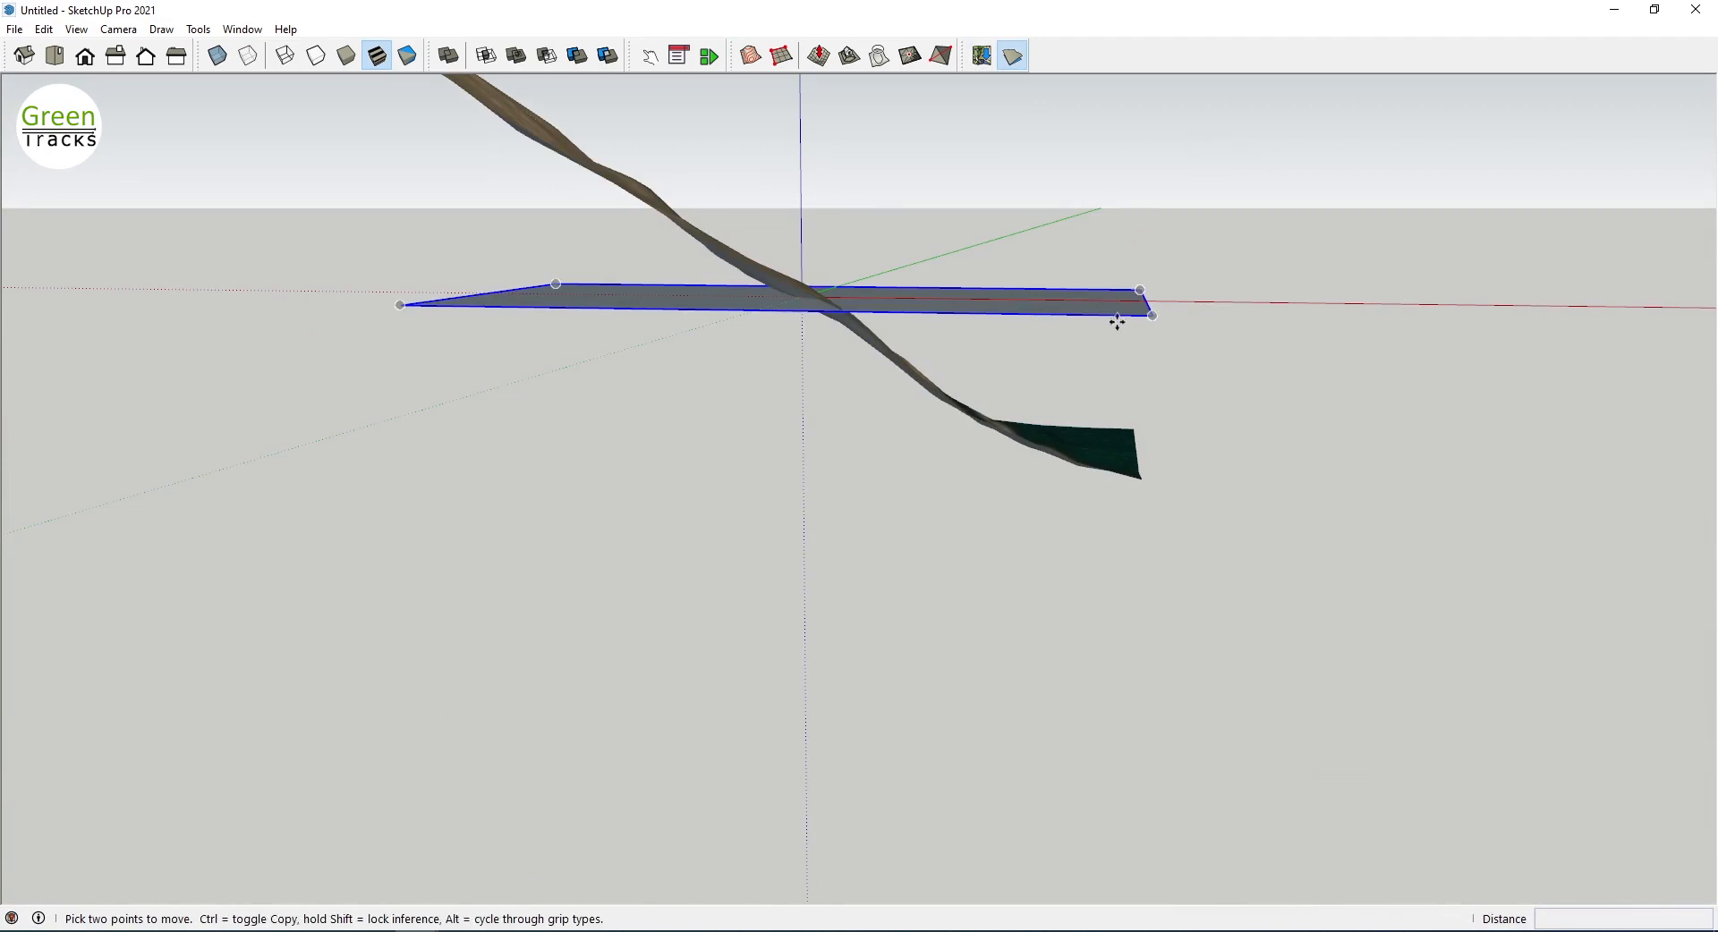
{"action": "left_click", "coordinate": [1154, 315]}
{"action": "key", "text": "ctrl"}
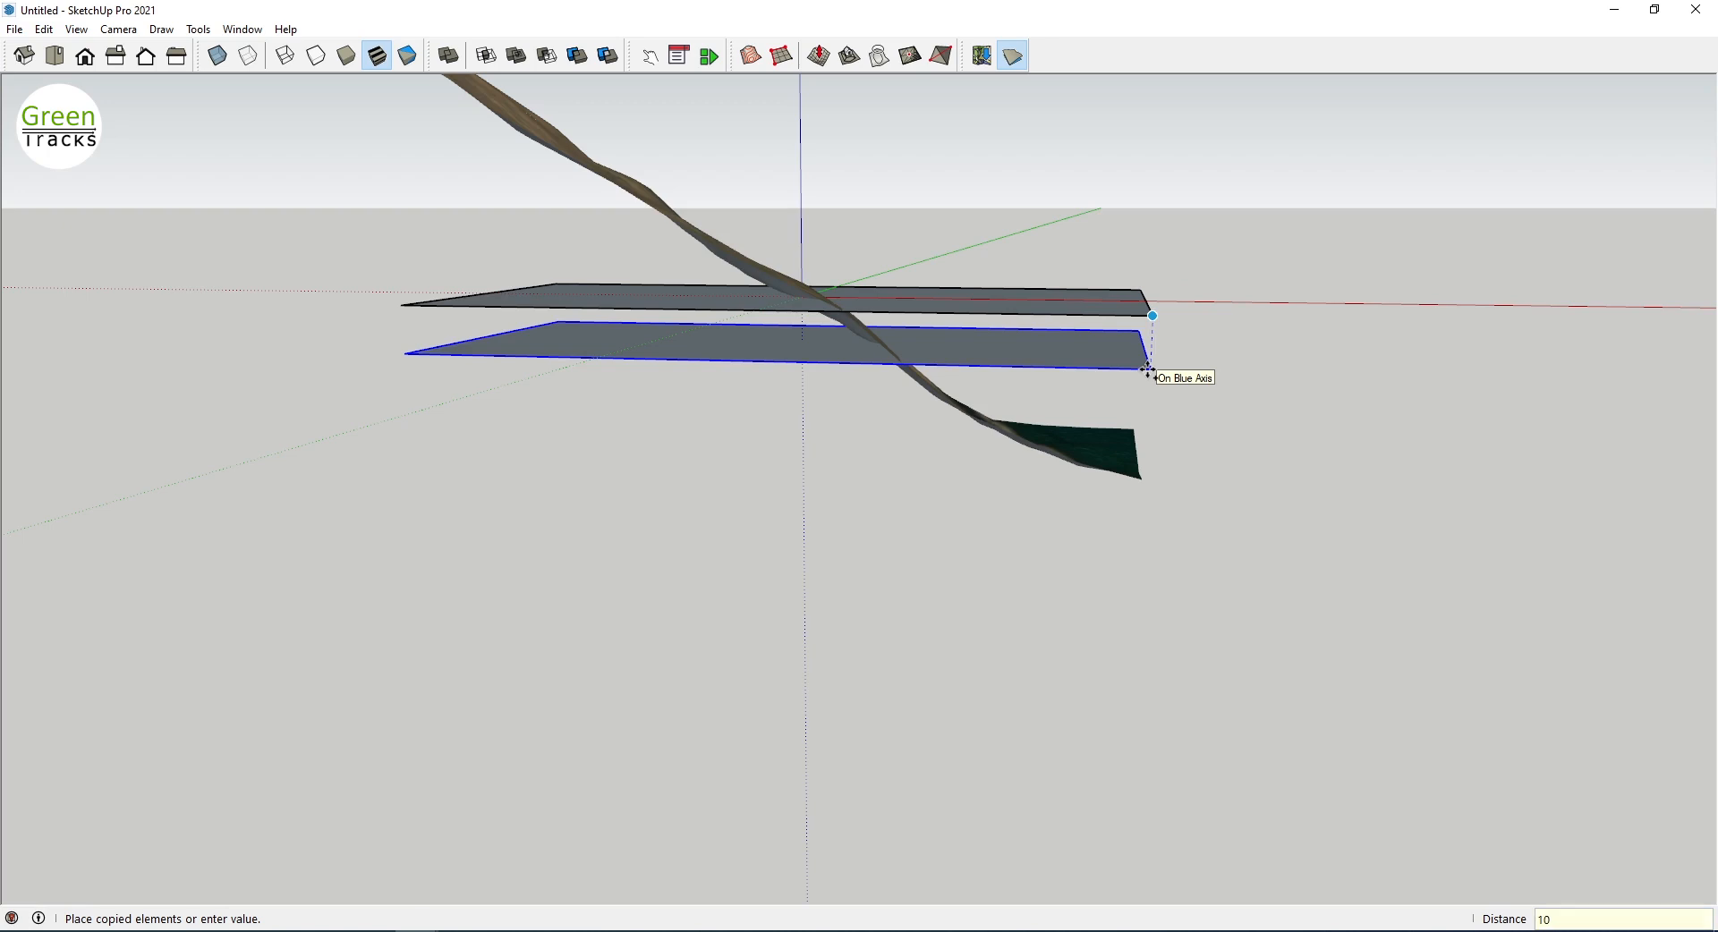
{"action": "key", "text": "Return"}
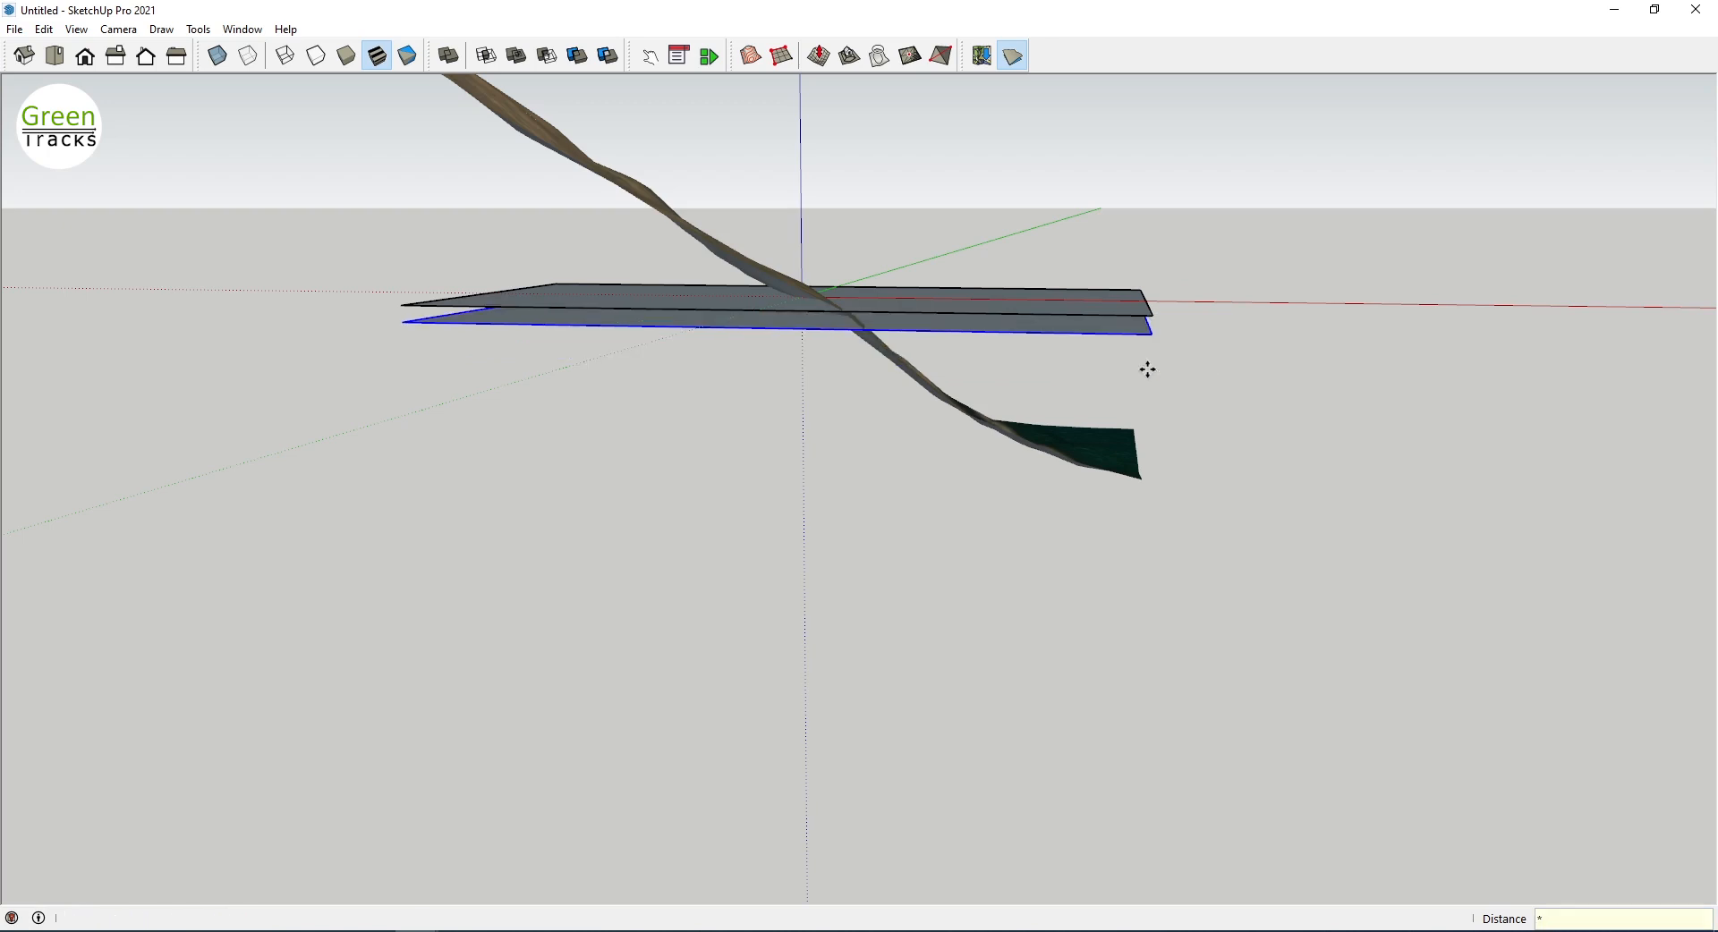
{"action": "key", "text": "Return"}
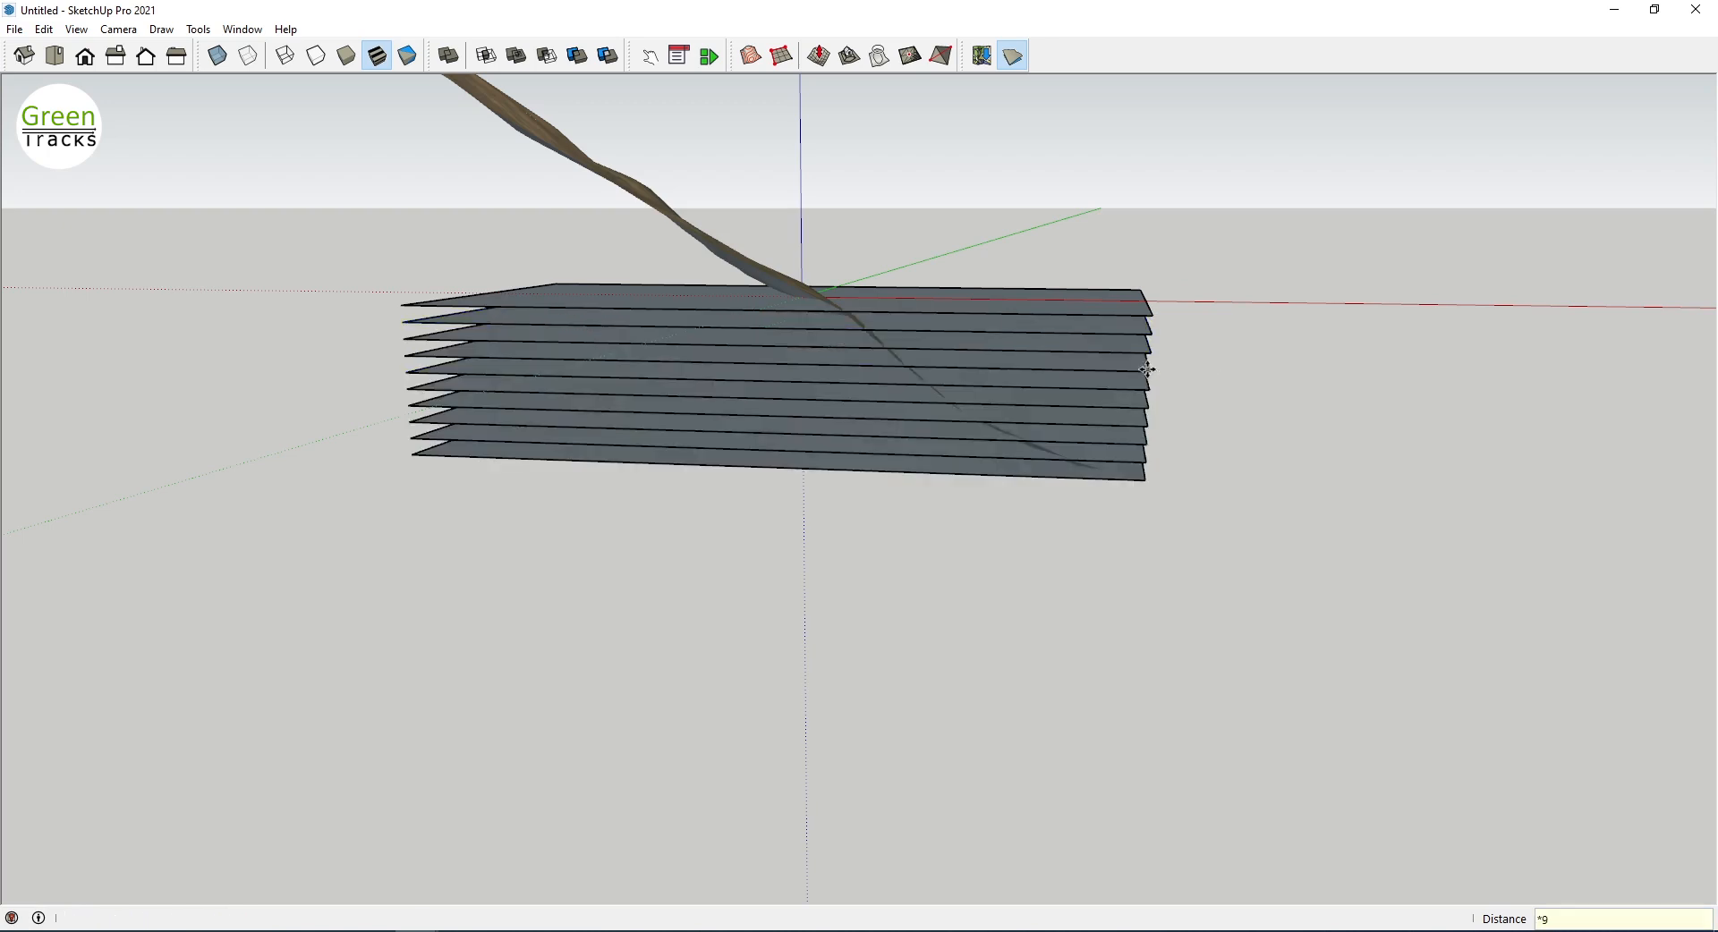
Step: Array fourteen copies of the topmost plane upward along the blue axis at 10 m spacing
{"action": "key", "text": "space"}
{"action": "left_click", "coordinate": [1138, 315]}
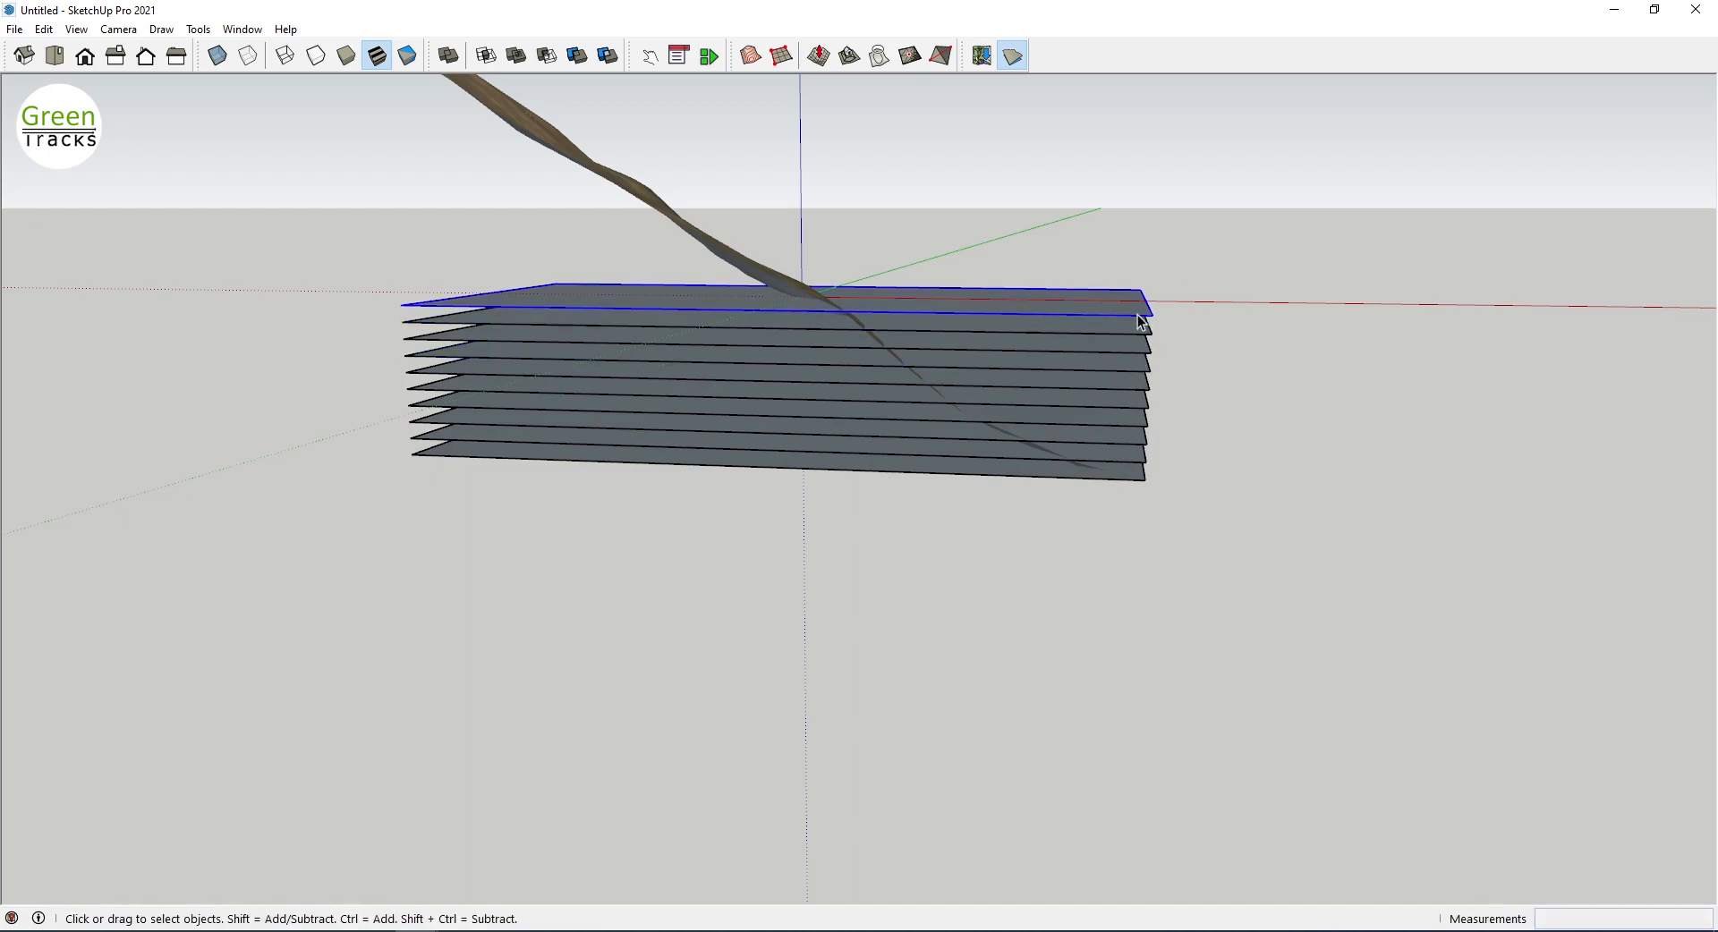
{"action": "key", "text": "m"}
{"action": "left_click", "coordinate": [1153, 315]}
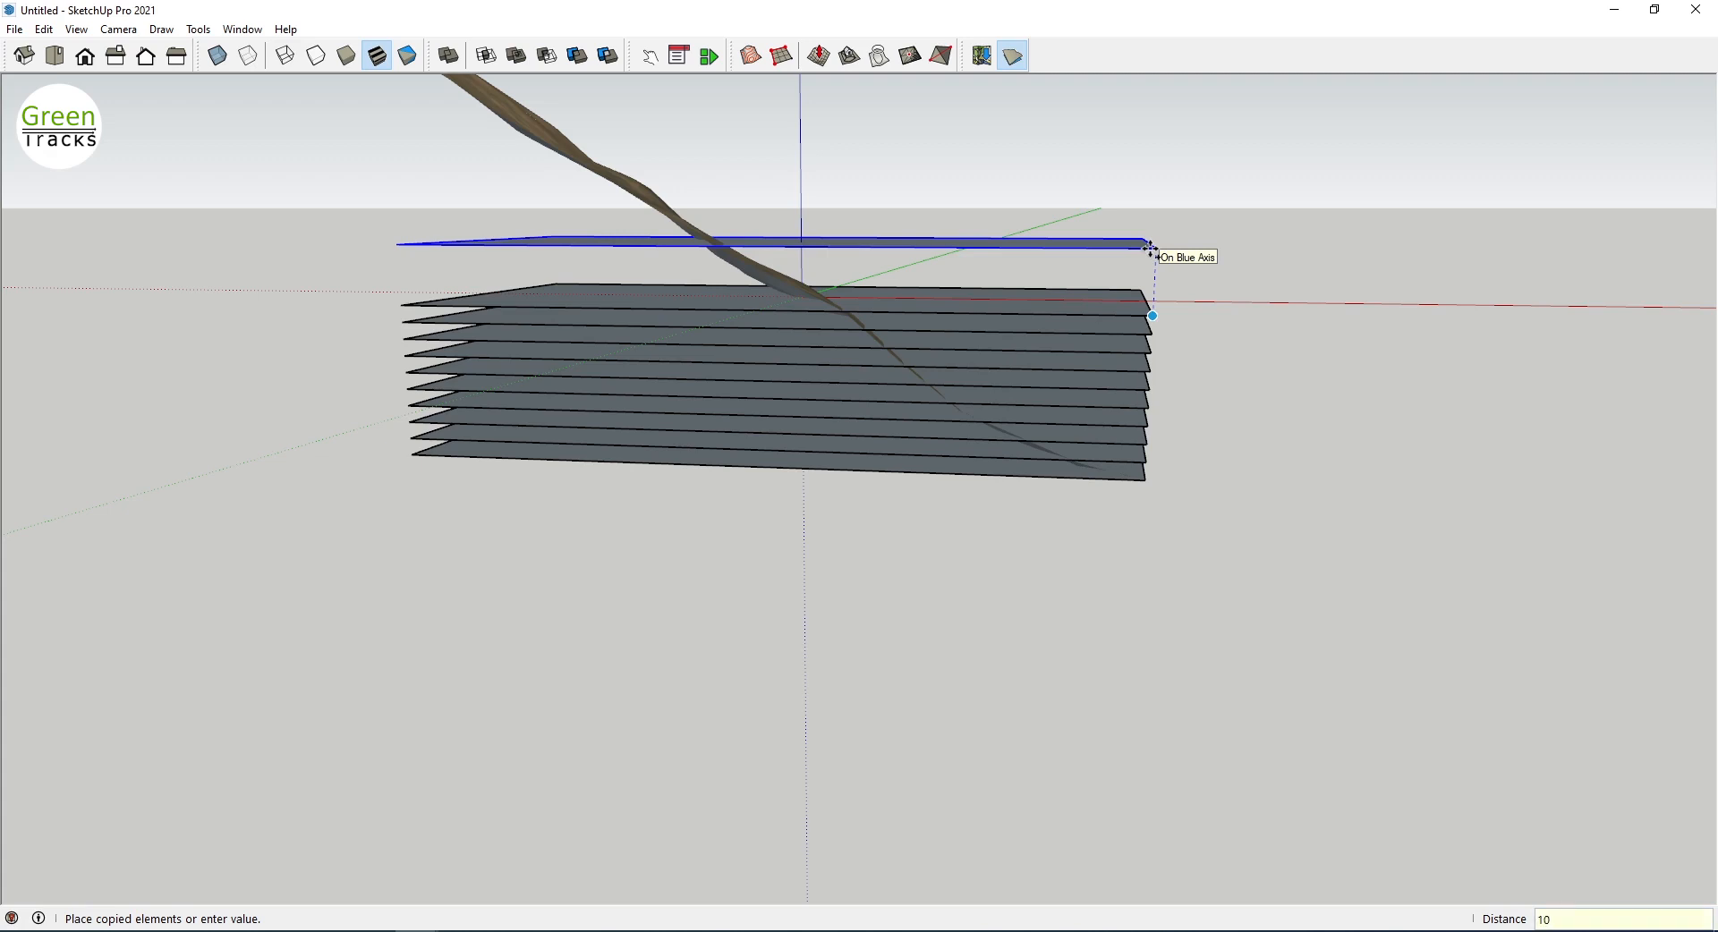
{"action": "type", "text": "10"}
{"action": "key", "text": "Return"}
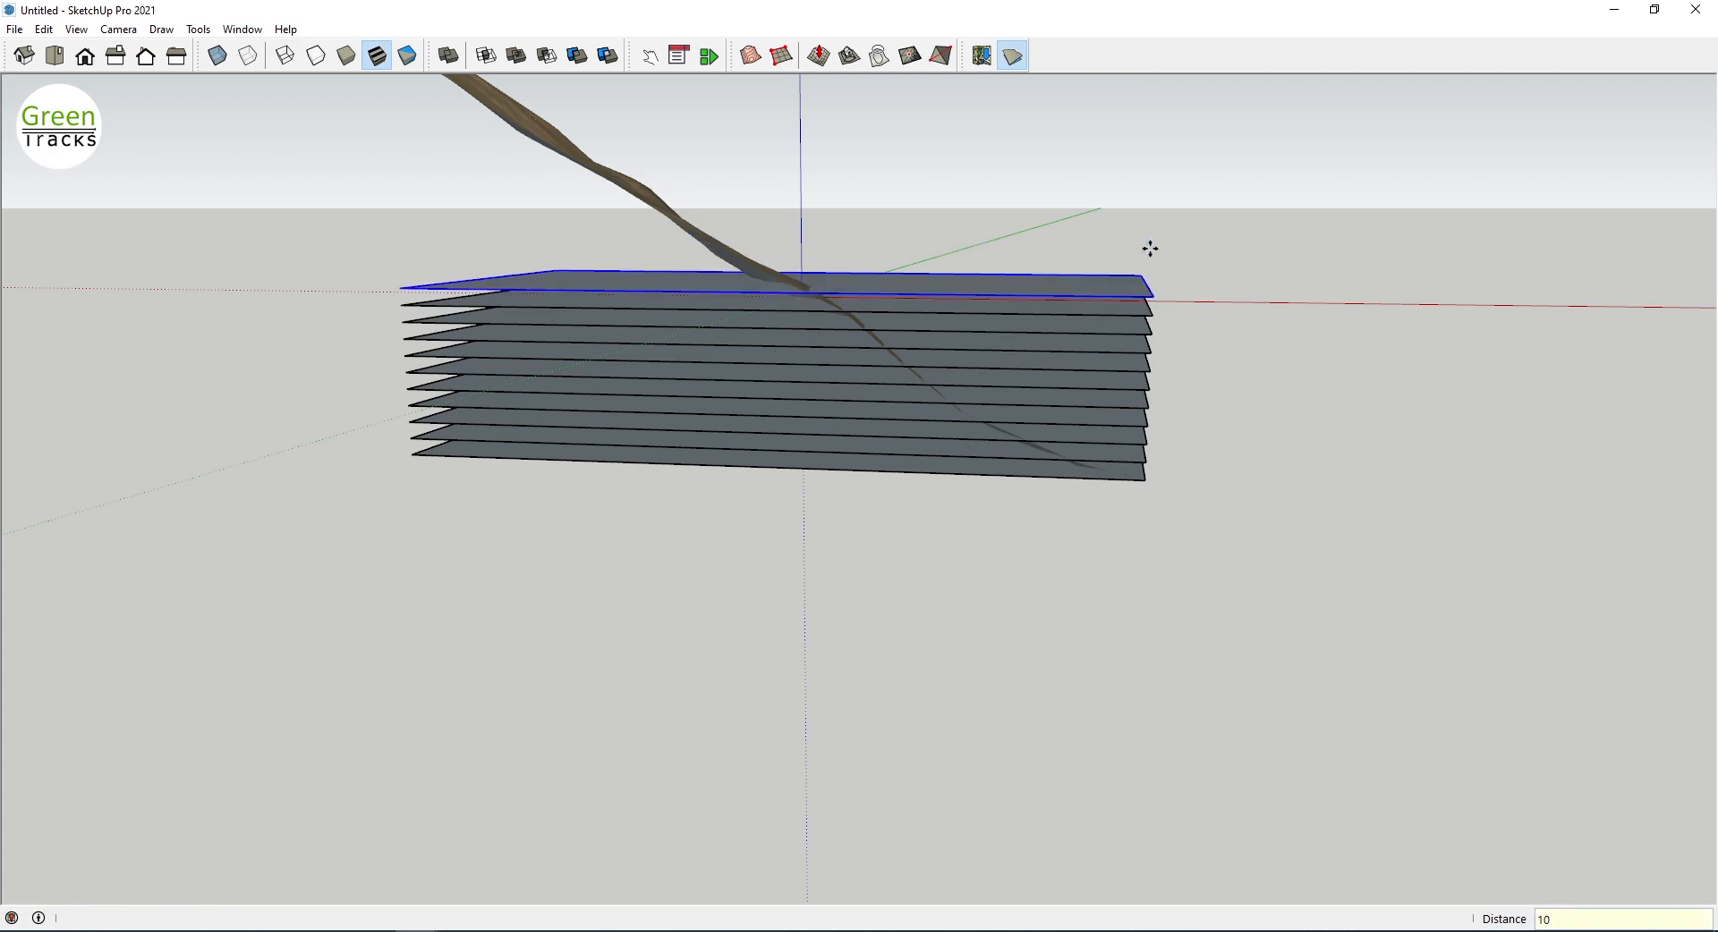
{"action": "key", "text": "Return"}
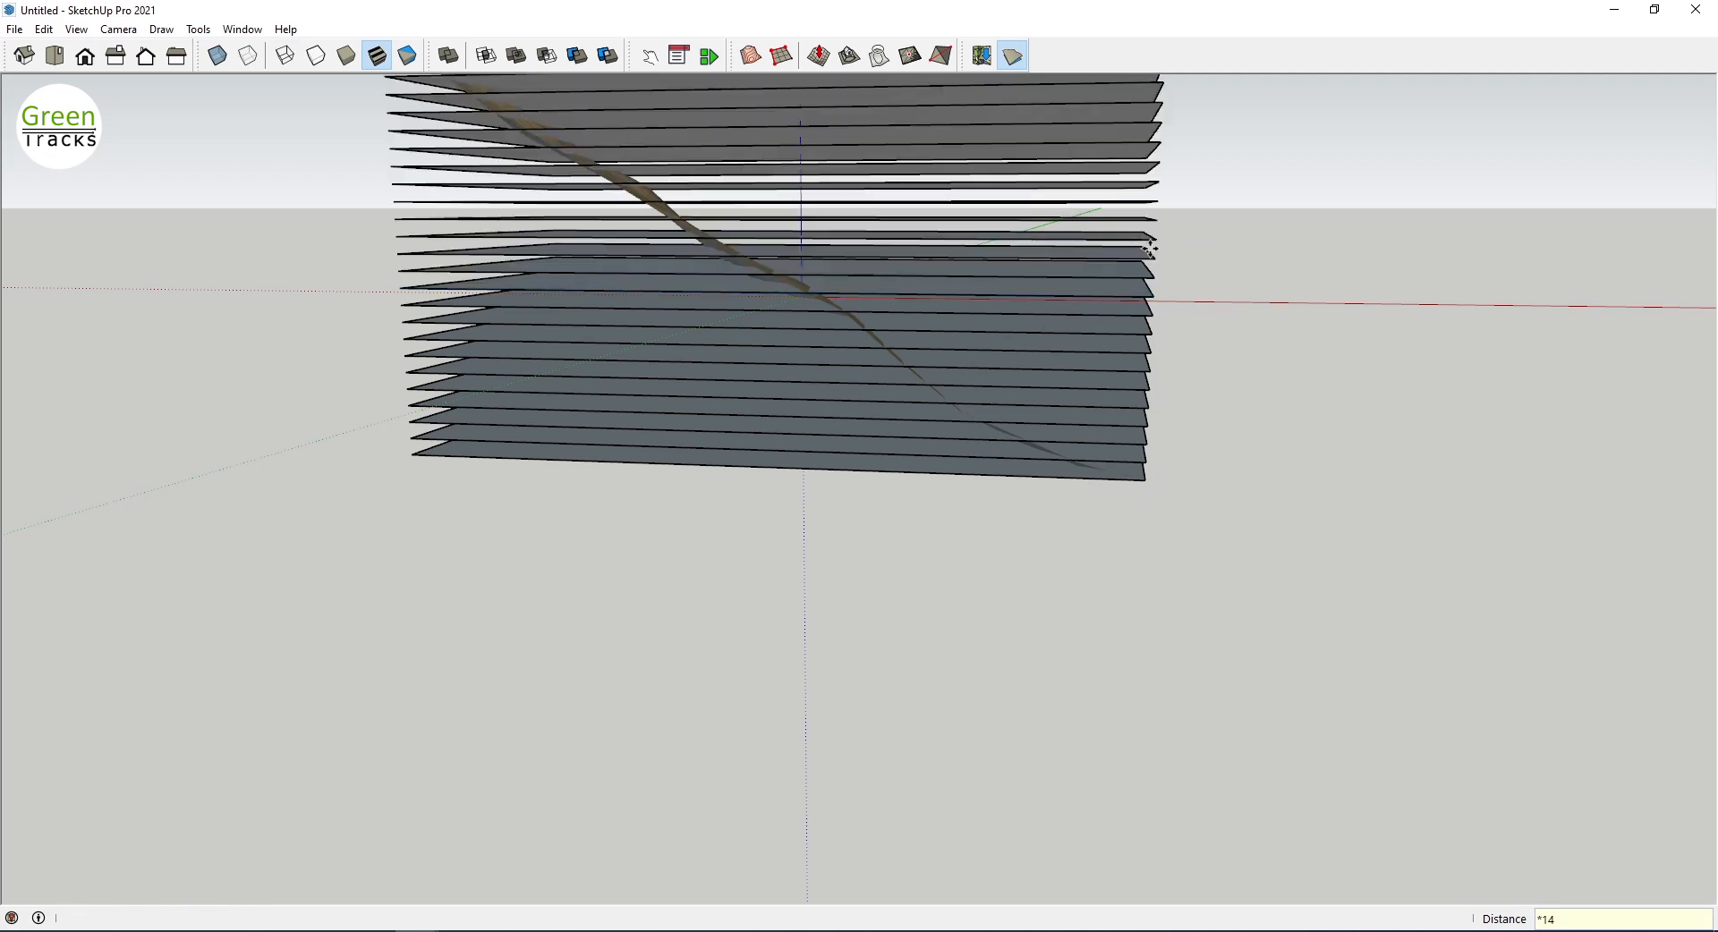
Step: Scale the full stack of planes to extend past the terrain, using a factor of 1.13 along the green axis
{"action": "scroll", "coordinate": [1055, 218], "scroll_direction": "down", "scroll_amount": 3}
{"action": "middle_click_drag", "start_coordinate": [1055, 218], "coordinate": [1047, 268]}
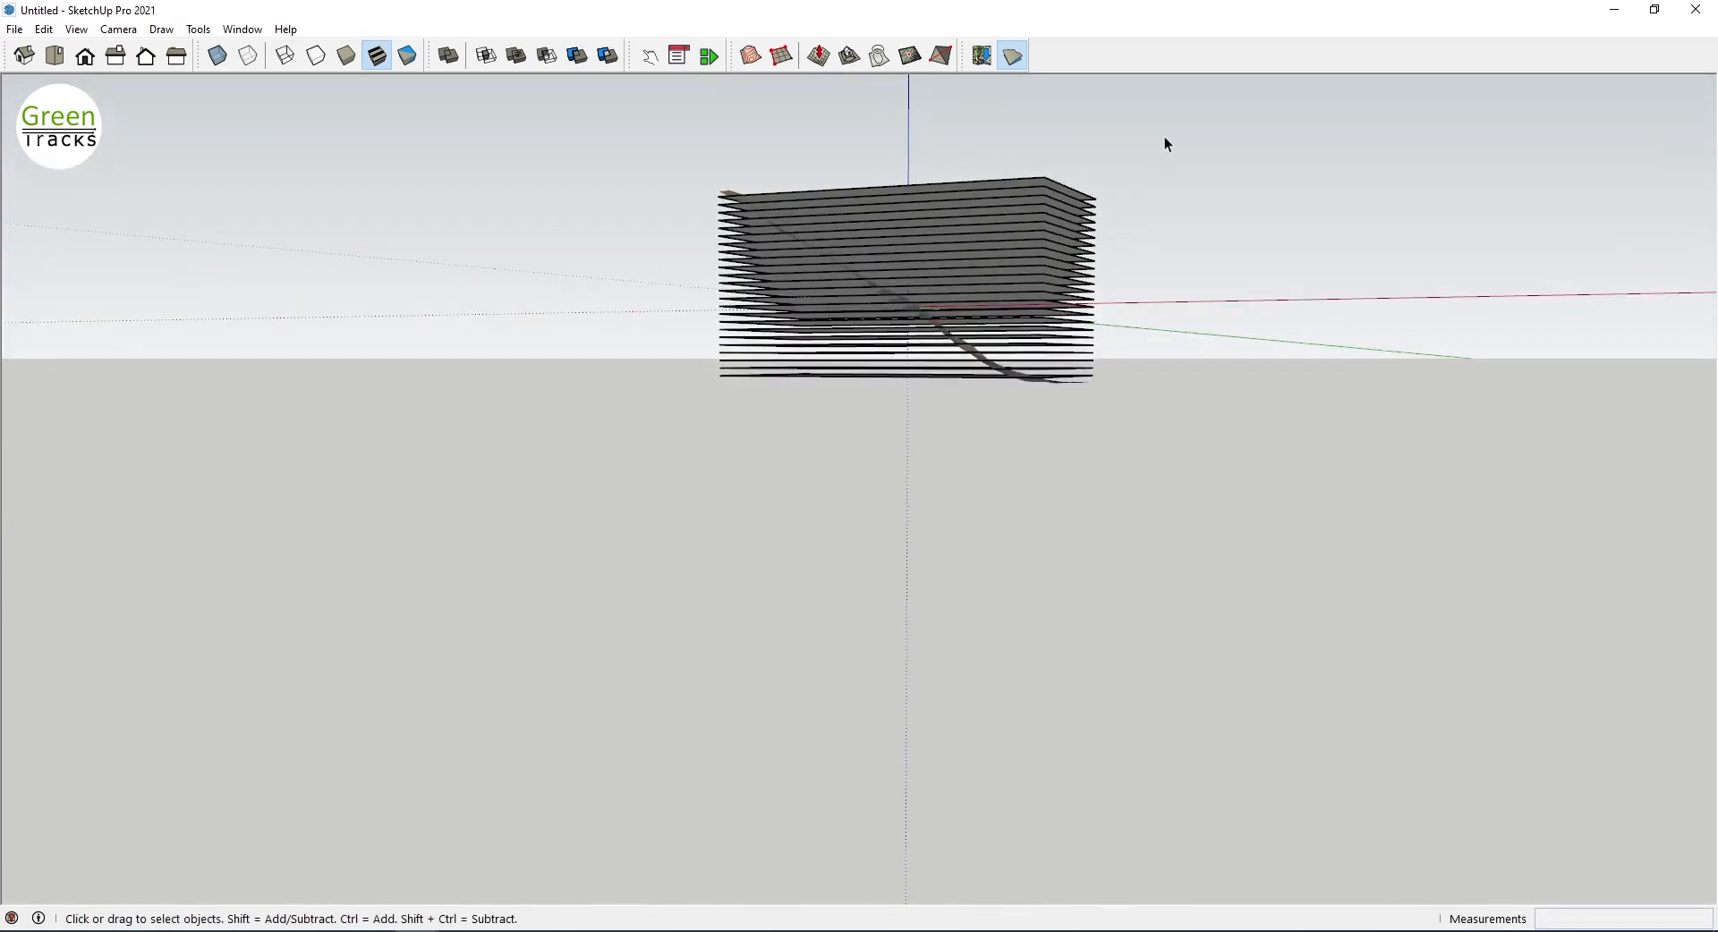
{"action": "left_click_drag", "start_coordinate": [951, 449], "coordinate": [952, 447]}
{"action": "scroll", "coordinate": [1017, 345], "scroll_direction": "up", "scroll_amount": 5}
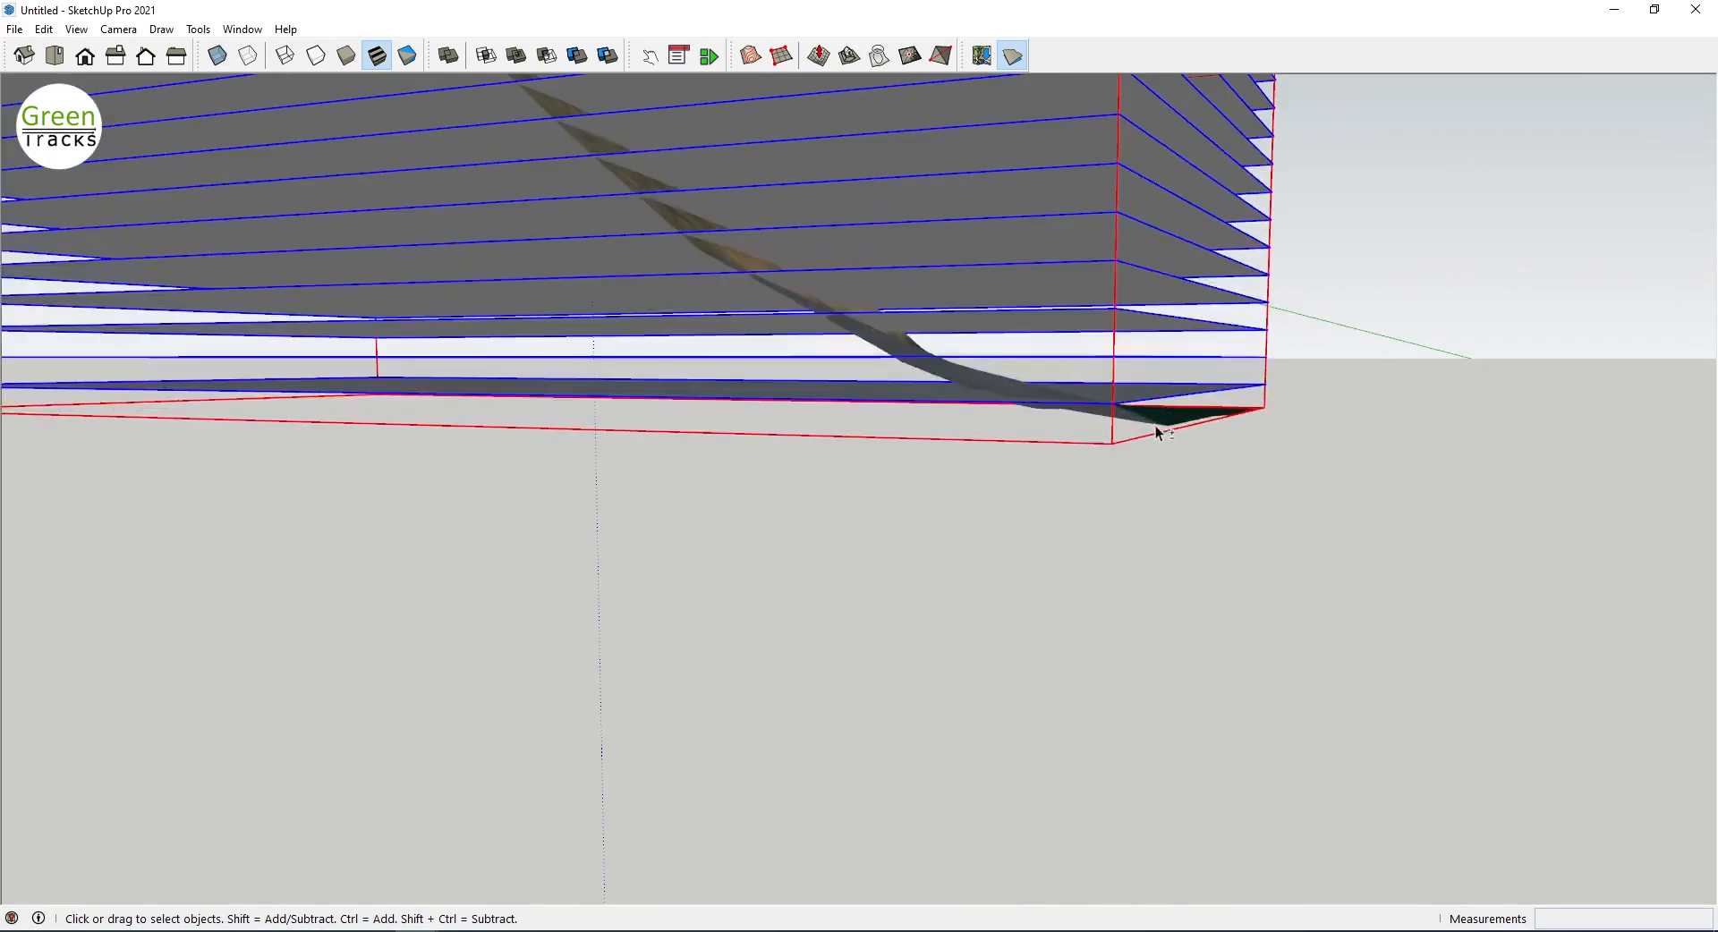
{"action": "middle_click_drag", "start_coordinate": [1025, 456], "coordinate": [545, 456]}
{"action": "key", "text": "s"}
{"action": "left_click_drag", "start_coordinate": [603, 445], "coordinate": [637, 372]}
{"action": "middle_click_drag", "start_coordinate": [636, 372], "coordinate": [631, 577]}
{"action": "left_click_drag", "start_coordinate": [608, 544], "coordinate": [568, 573]}
{"action": "middle_click_drag", "start_coordinate": [567, 572], "coordinate": [1026, 503]}
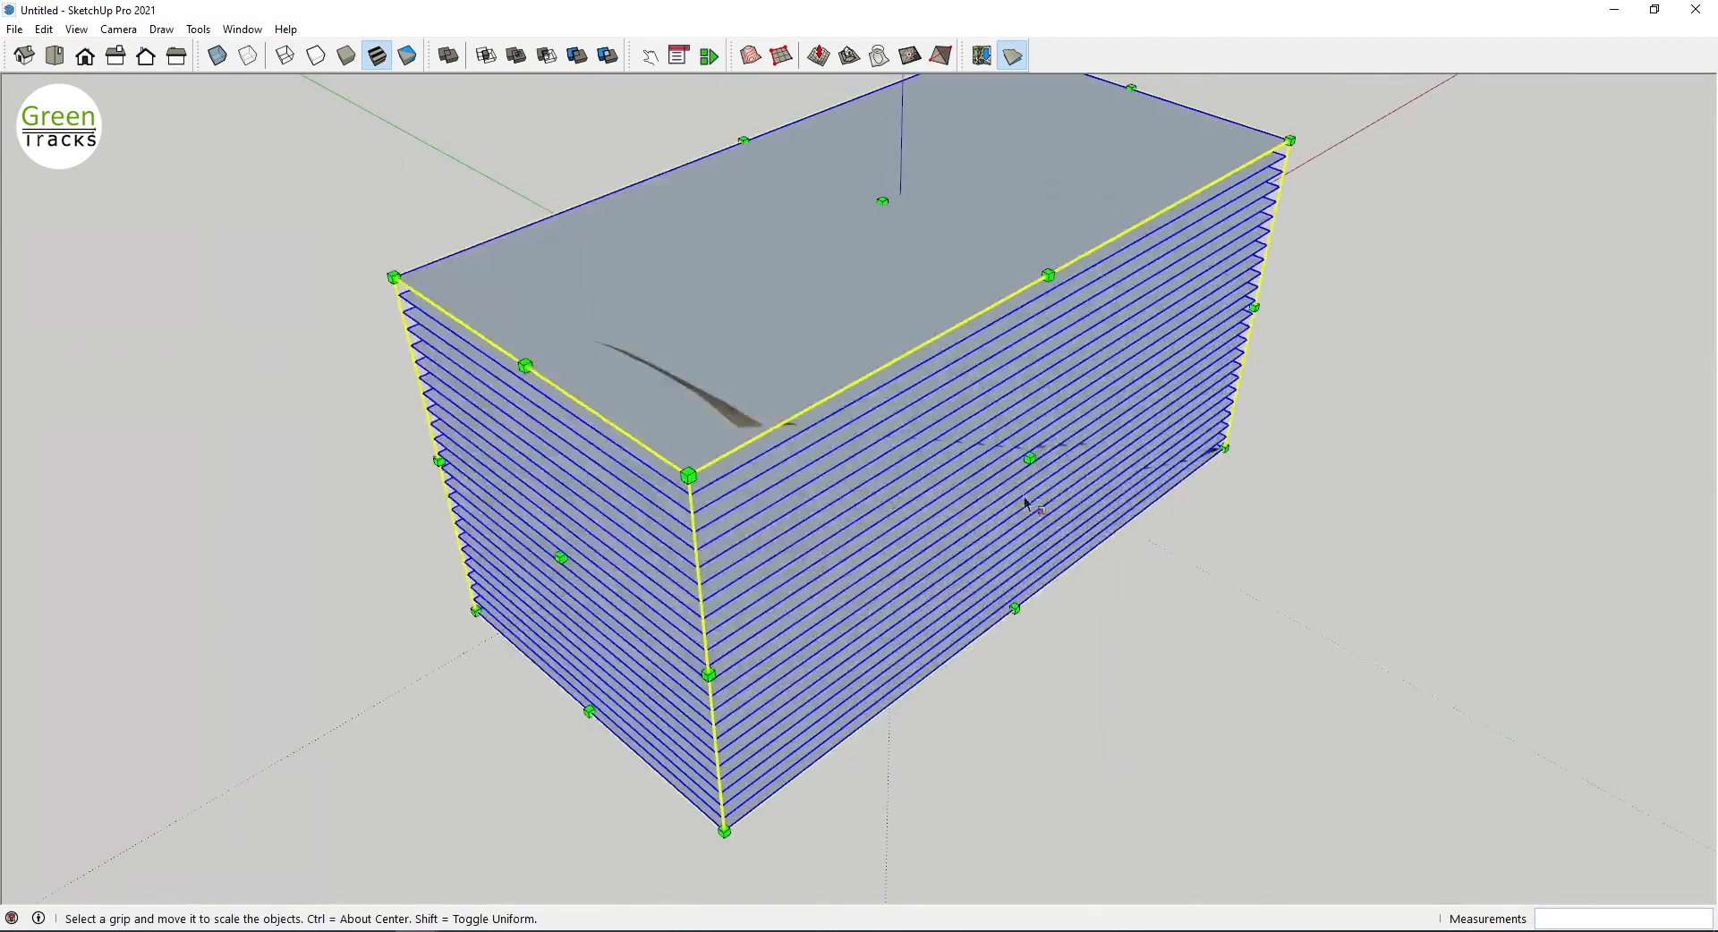
{"action": "left_click_drag", "start_coordinate": [1031, 458], "coordinate": [1071, 490]}
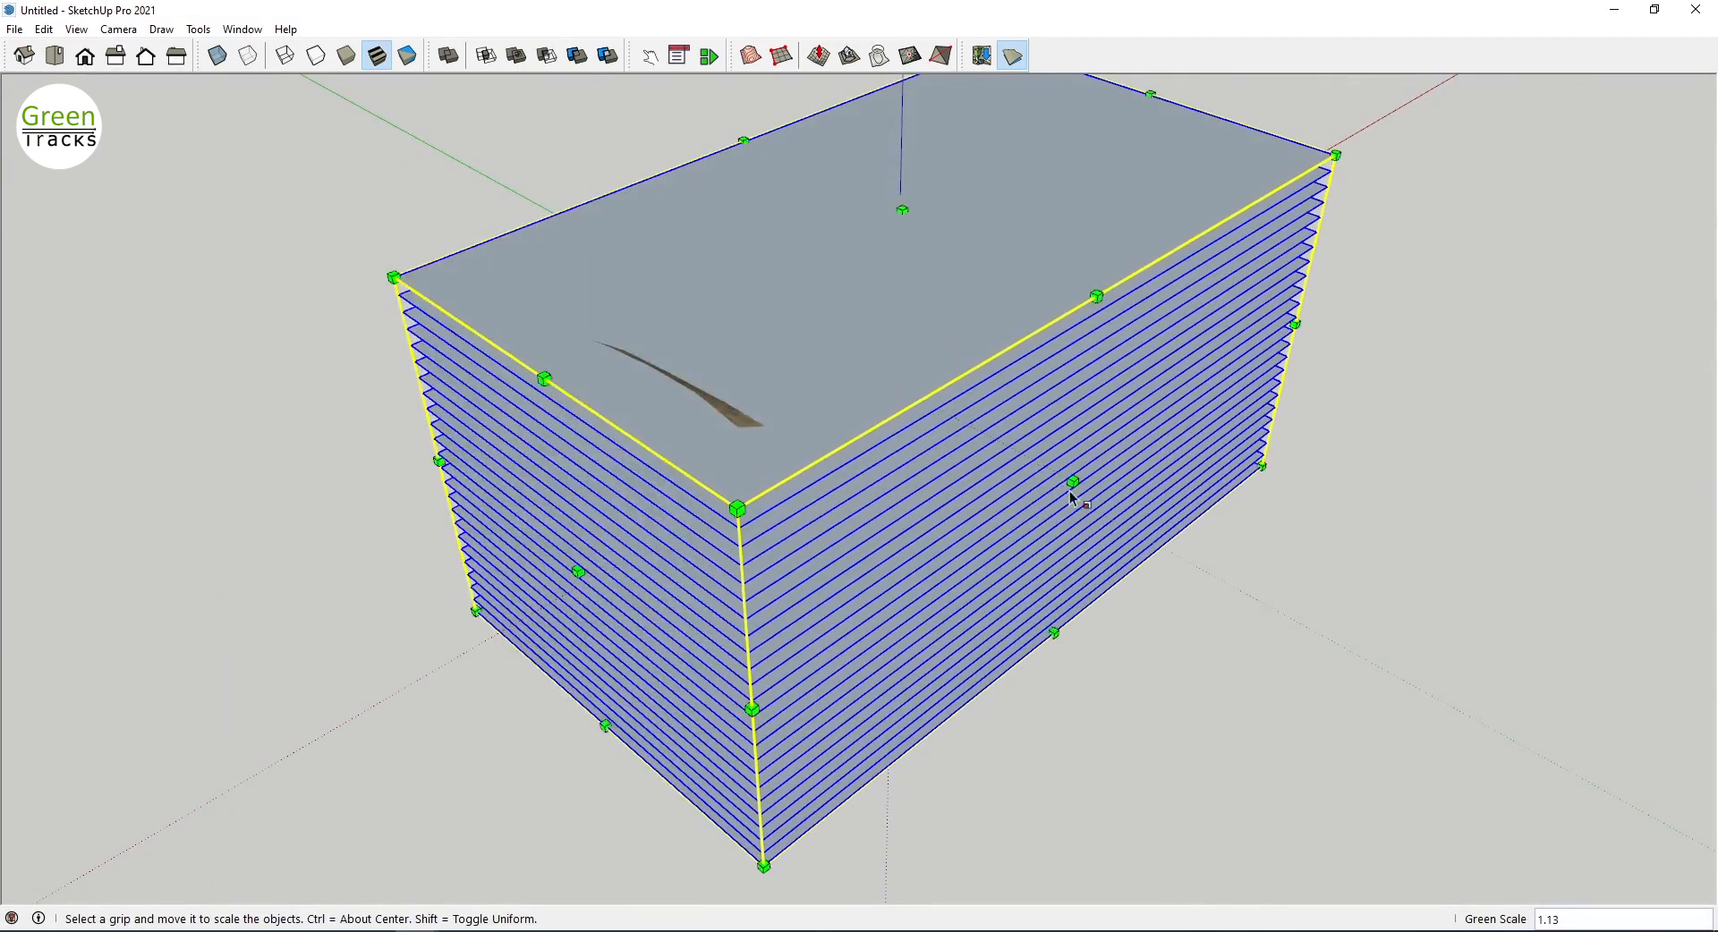
{"action": "middle_click_drag", "start_coordinate": [1070, 490], "coordinate": [518, 436]}
{"action": "key", "text": "space"}
Step: Select all the planes together with the terrain and intersect their faces with the selection
{"action": "scroll", "coordinate": [910, 553], "scroll_direction": "down", "scroll_amount": 2}
{"action": "middle_click_drag", "start_coordinate": [909, 553], "coordinate": [1065, 474]}
{"action": "left_click_drag", "start_coordinate": [1287, 262], "coordinate": [635, 712]}
{"action": "right_click", "coordinate": [887, 435]}
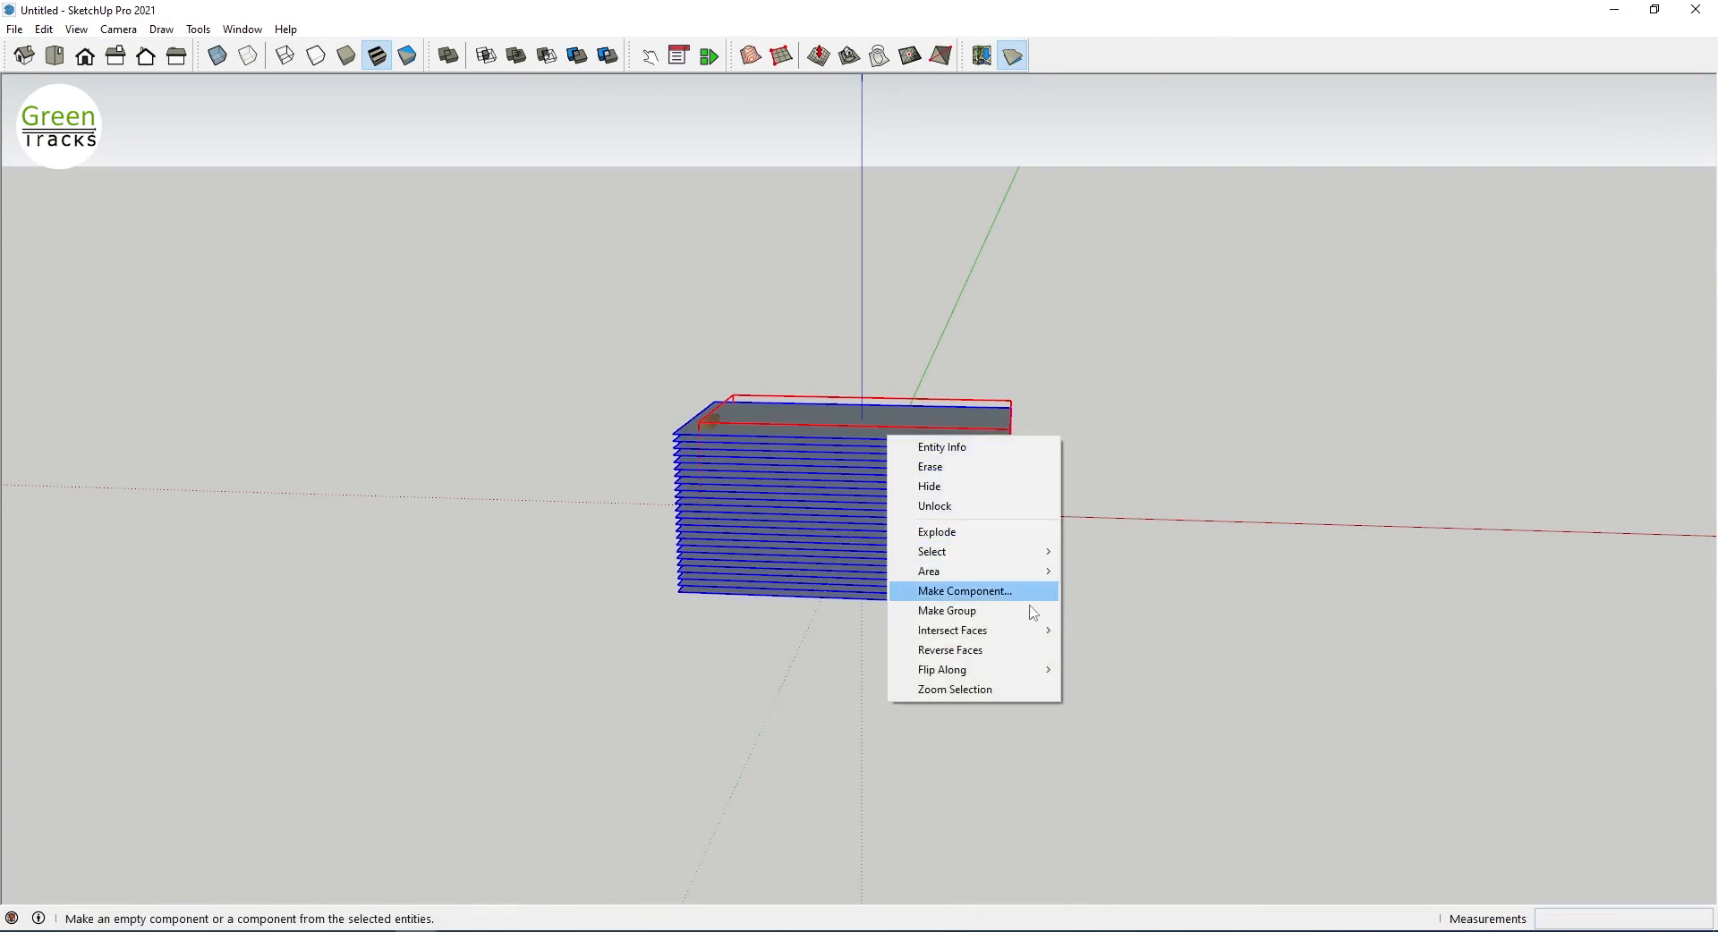
{"action": "mouse_move", "coordinate": [1047, 636]}
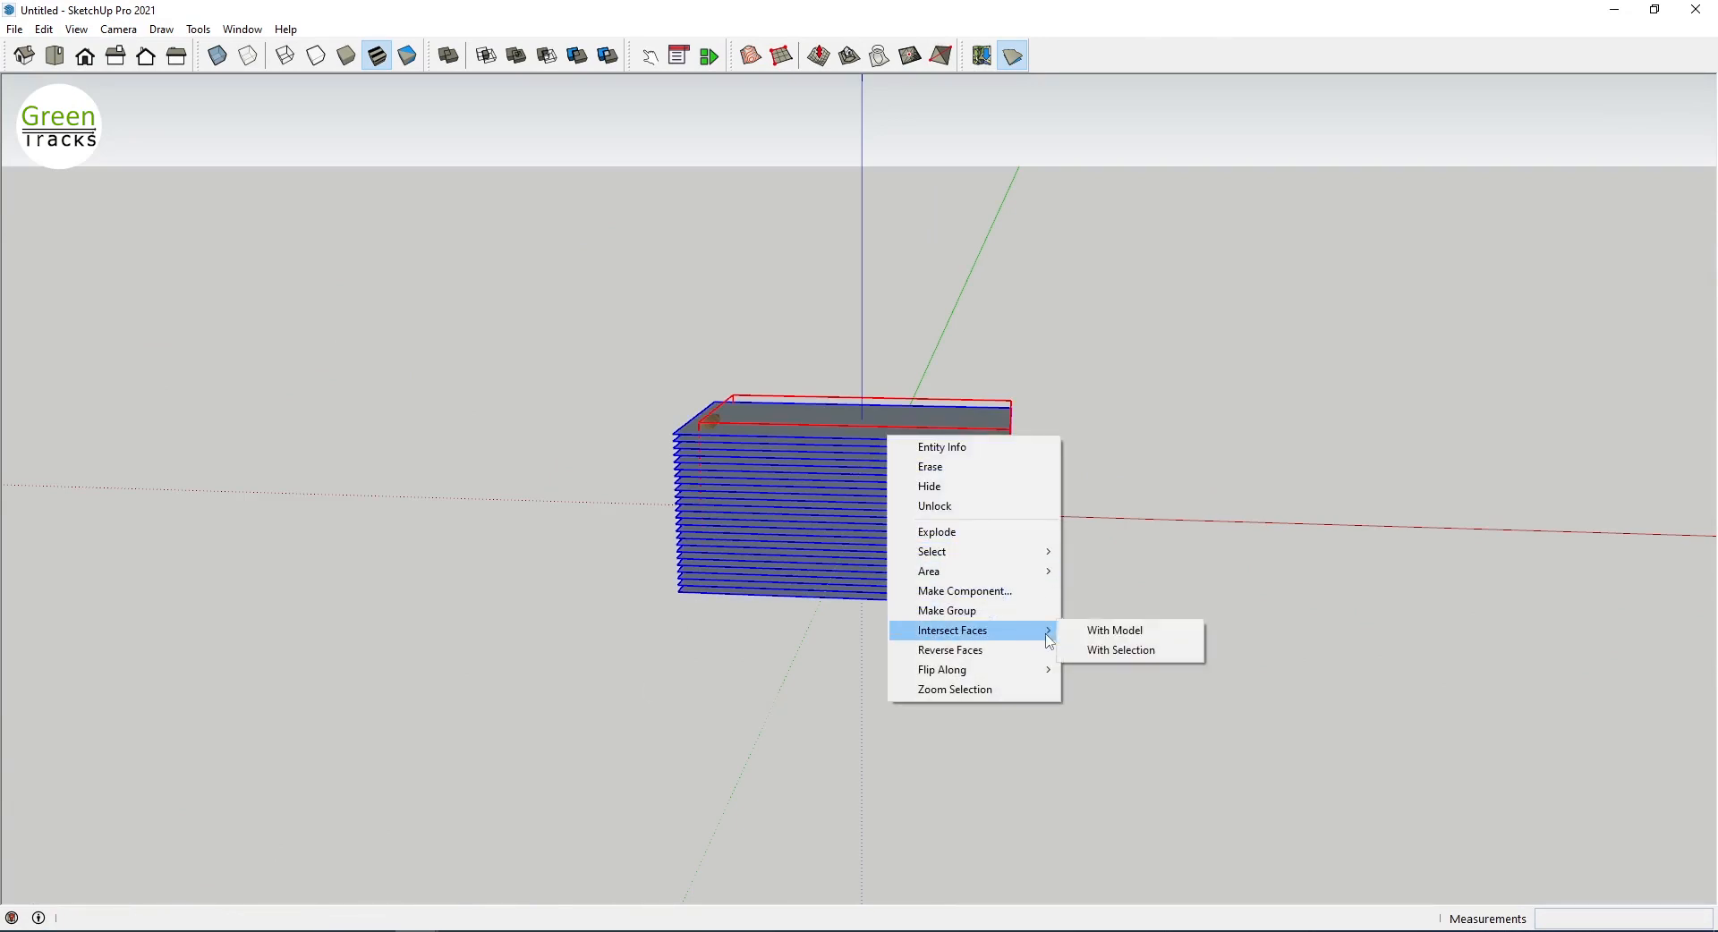
{"action": "left_click", "coordinate": [1127, 655]}
{"action": "left_click", "coordinate": [1162, 466]}
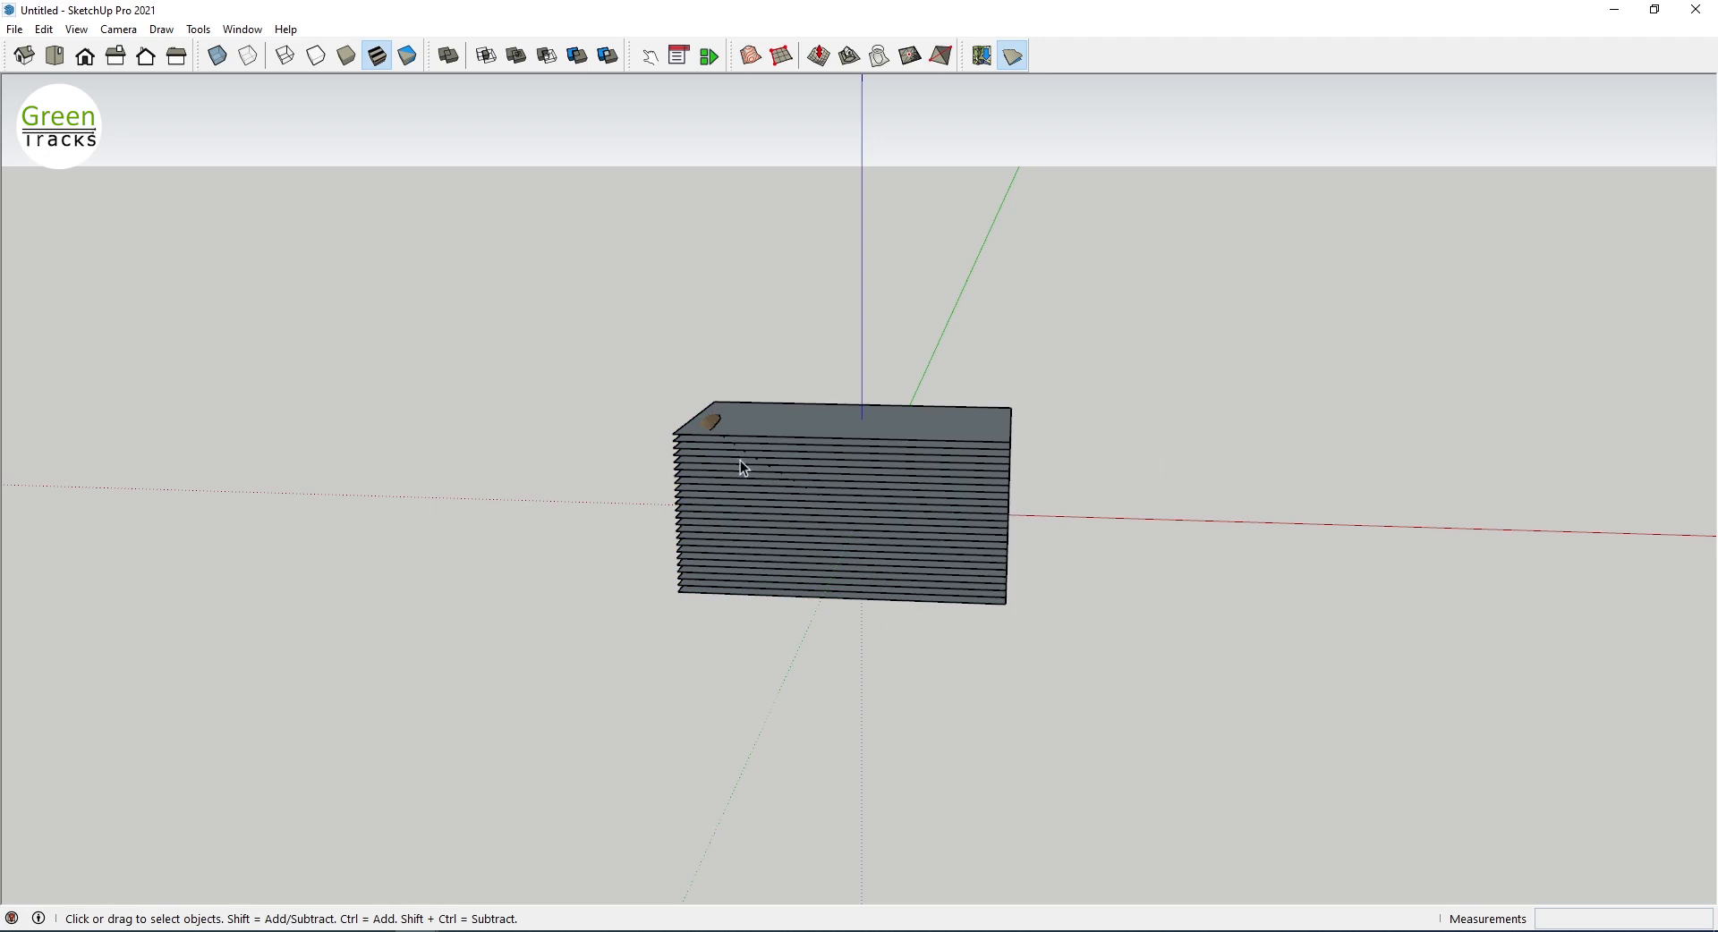
Step: Select the full stack of horizontal planes and hide it to expose the contour lines on the terrain
{"action": "middle_click_drag", "start_coordinate": [743, 466], "coordinate": [877, 361]}
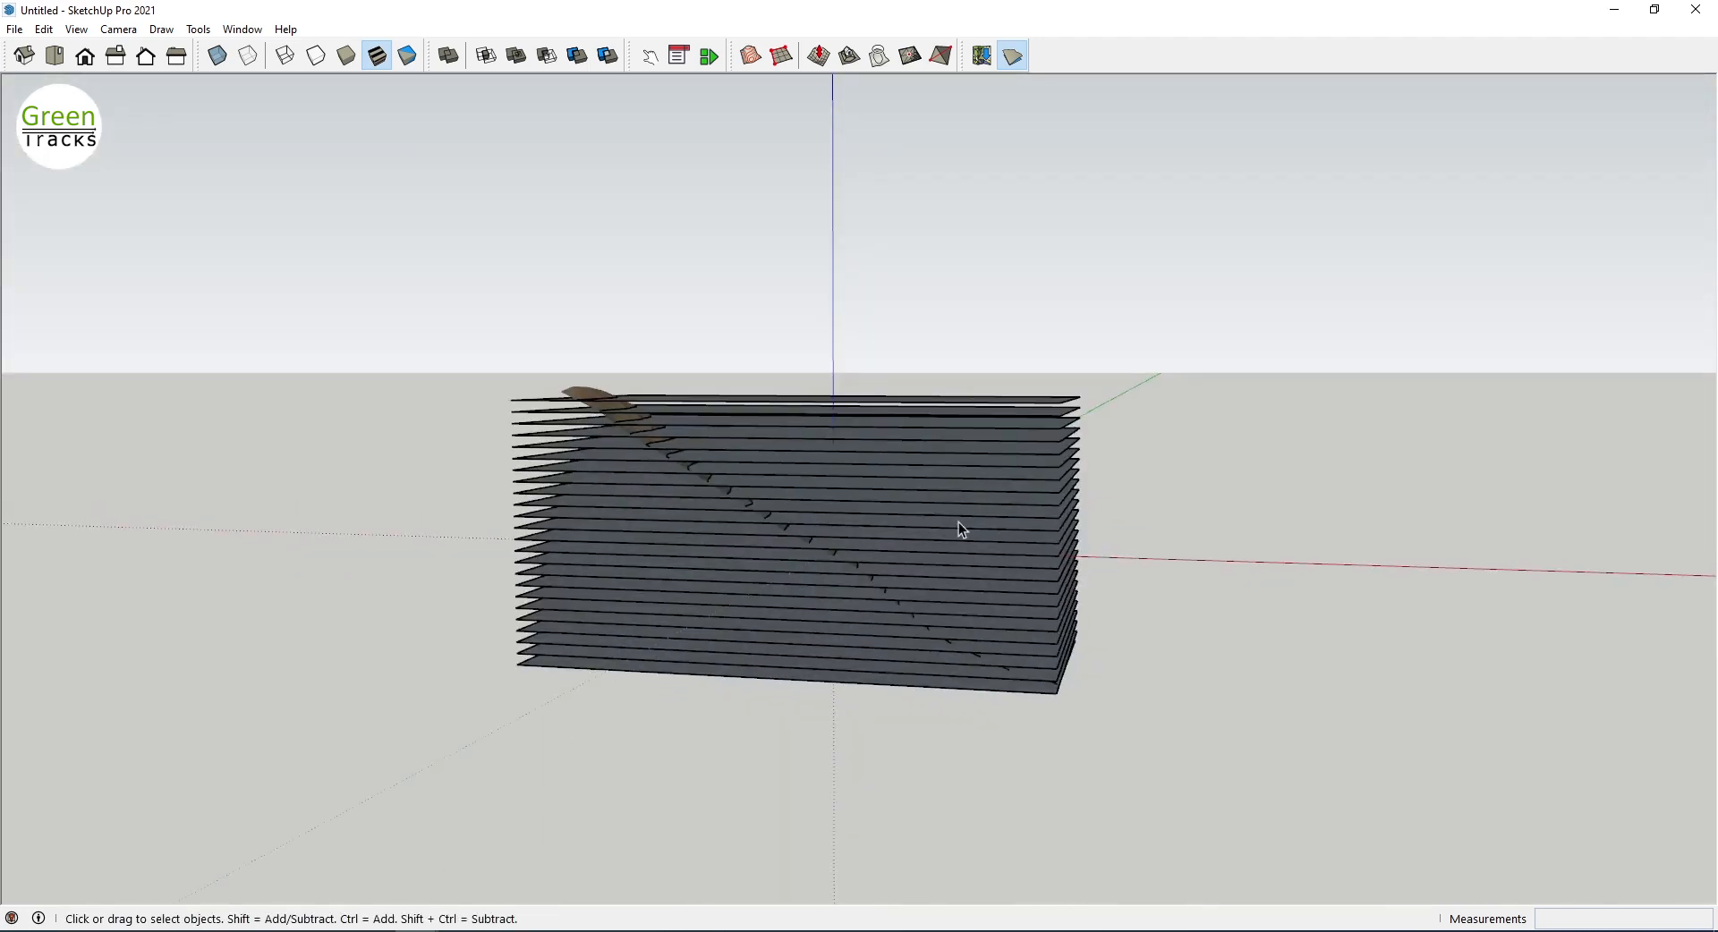
{"action": "middle_click_drag", "start_coordinate": [958, 523], "coordinate": [787, 582]}
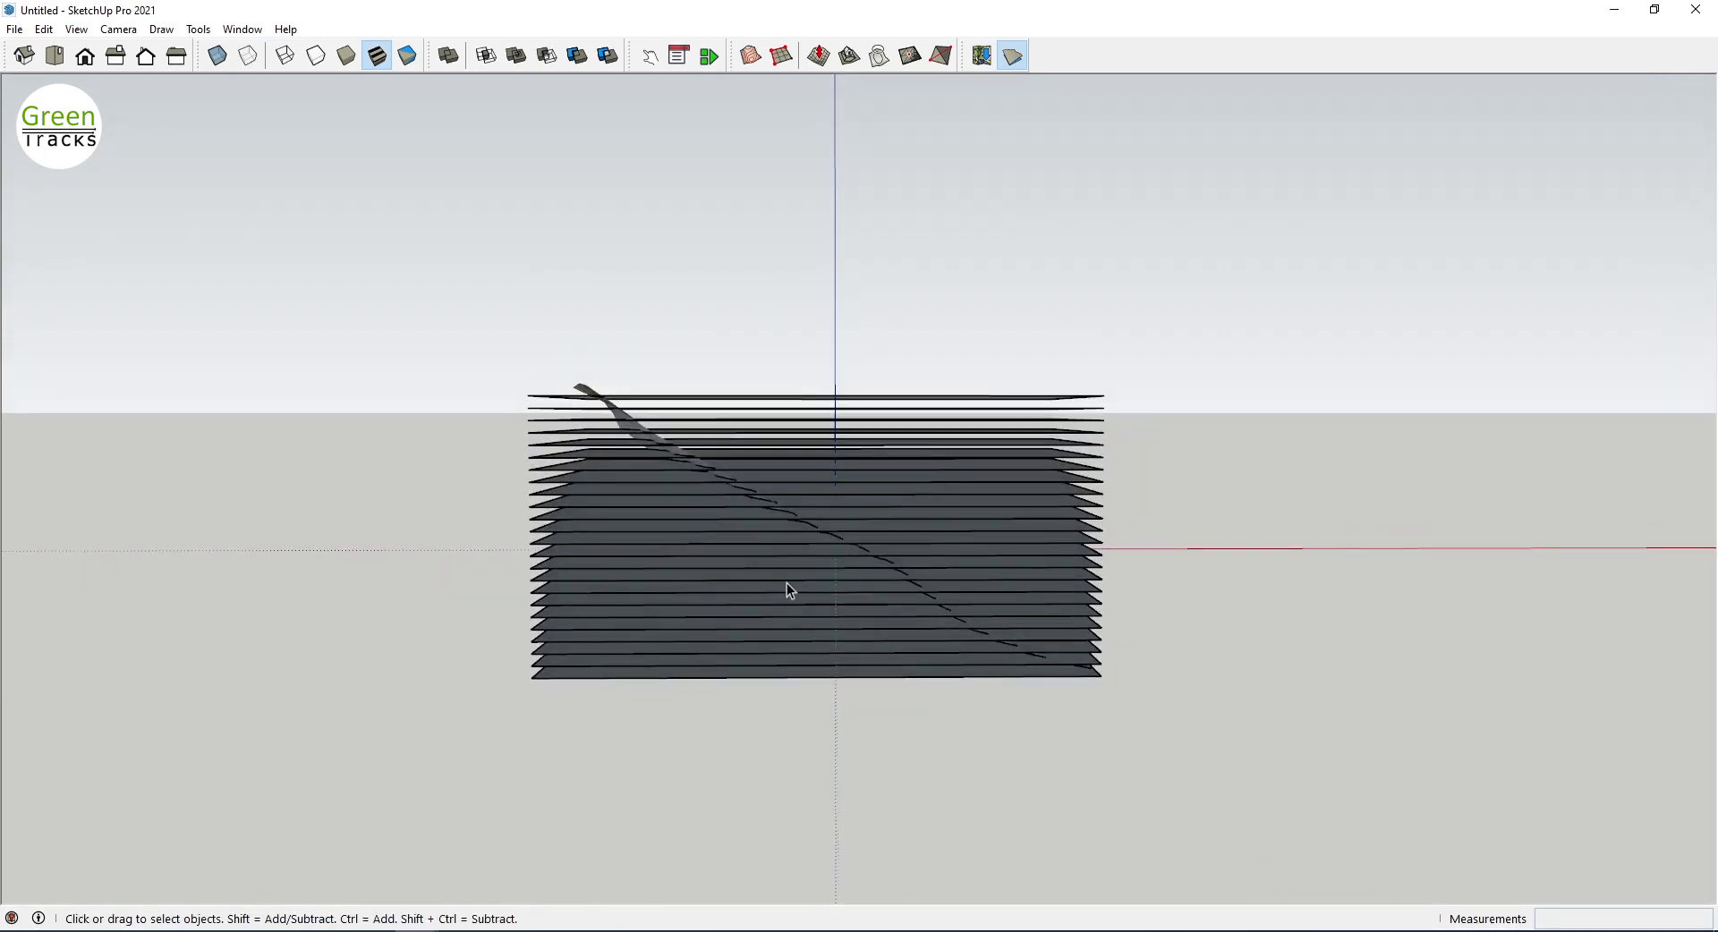
{"action": "middle_click_drag", "start_coordinate": [535, 497], "coordinate": [539, 322]}
{"action": "left_click_drag", "start_coordinate": [405, 802], "coordinate": [405, 803]}
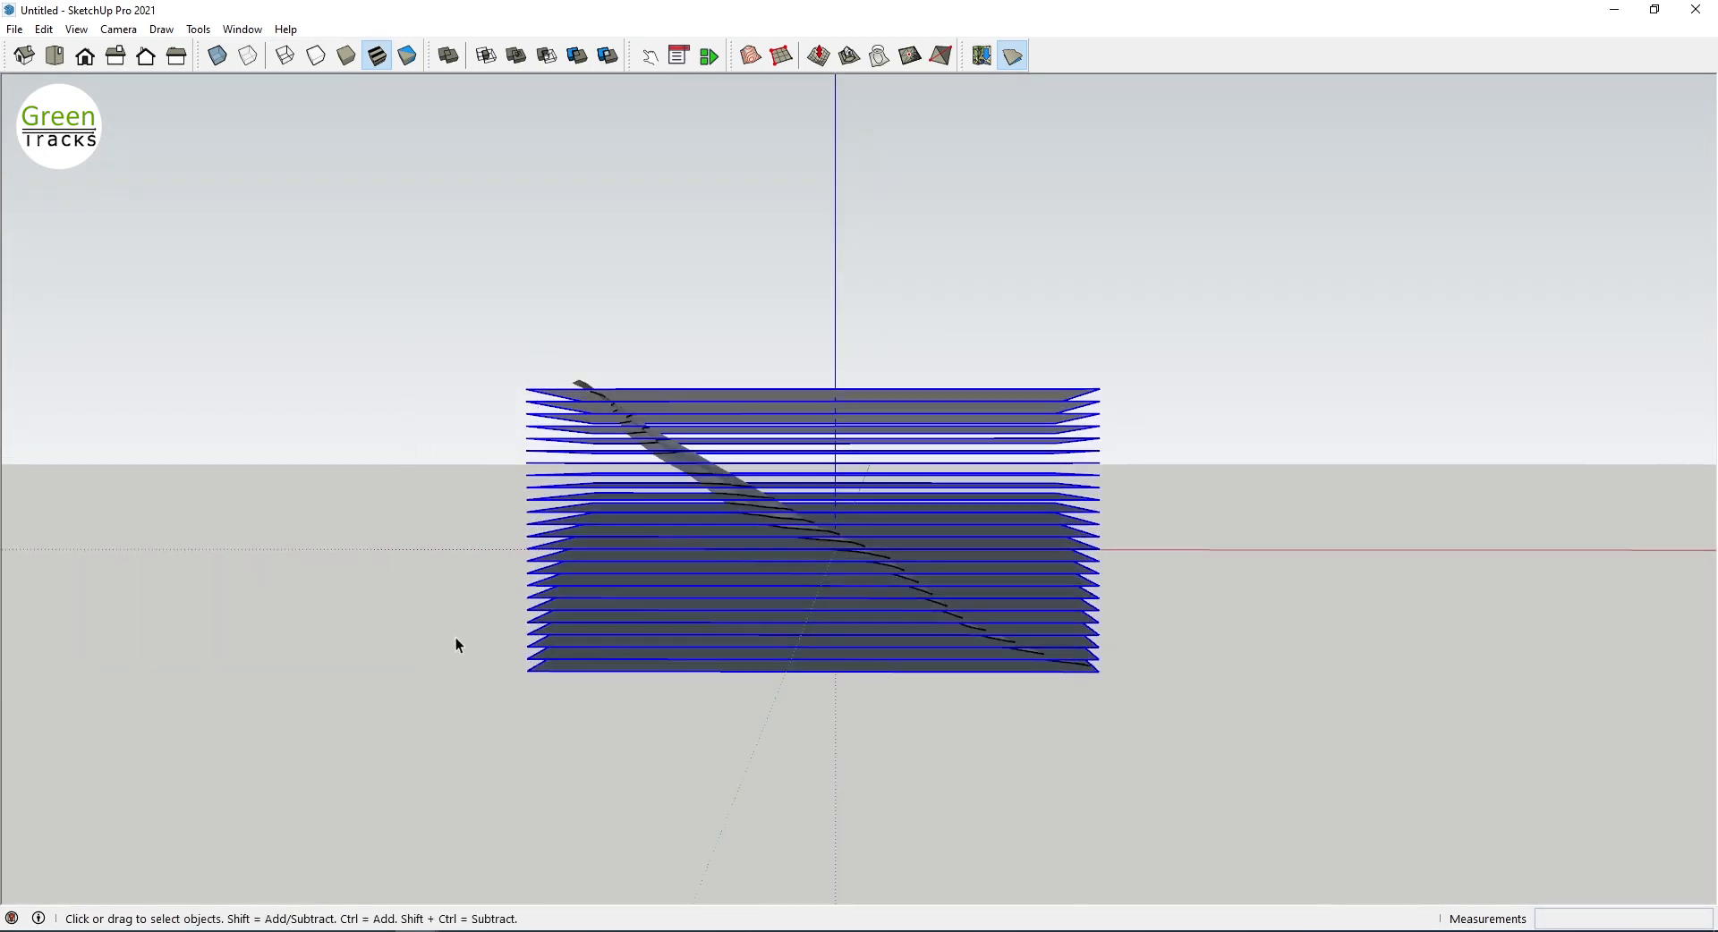
{"action": "right_click", "coordinate": [538, 537]}
{"action": "left_click_drag", "start_coordinate": [543, 333], "coordinate": [555, 666]}
{"action": "right_click", "coordinate": [598, 562]}
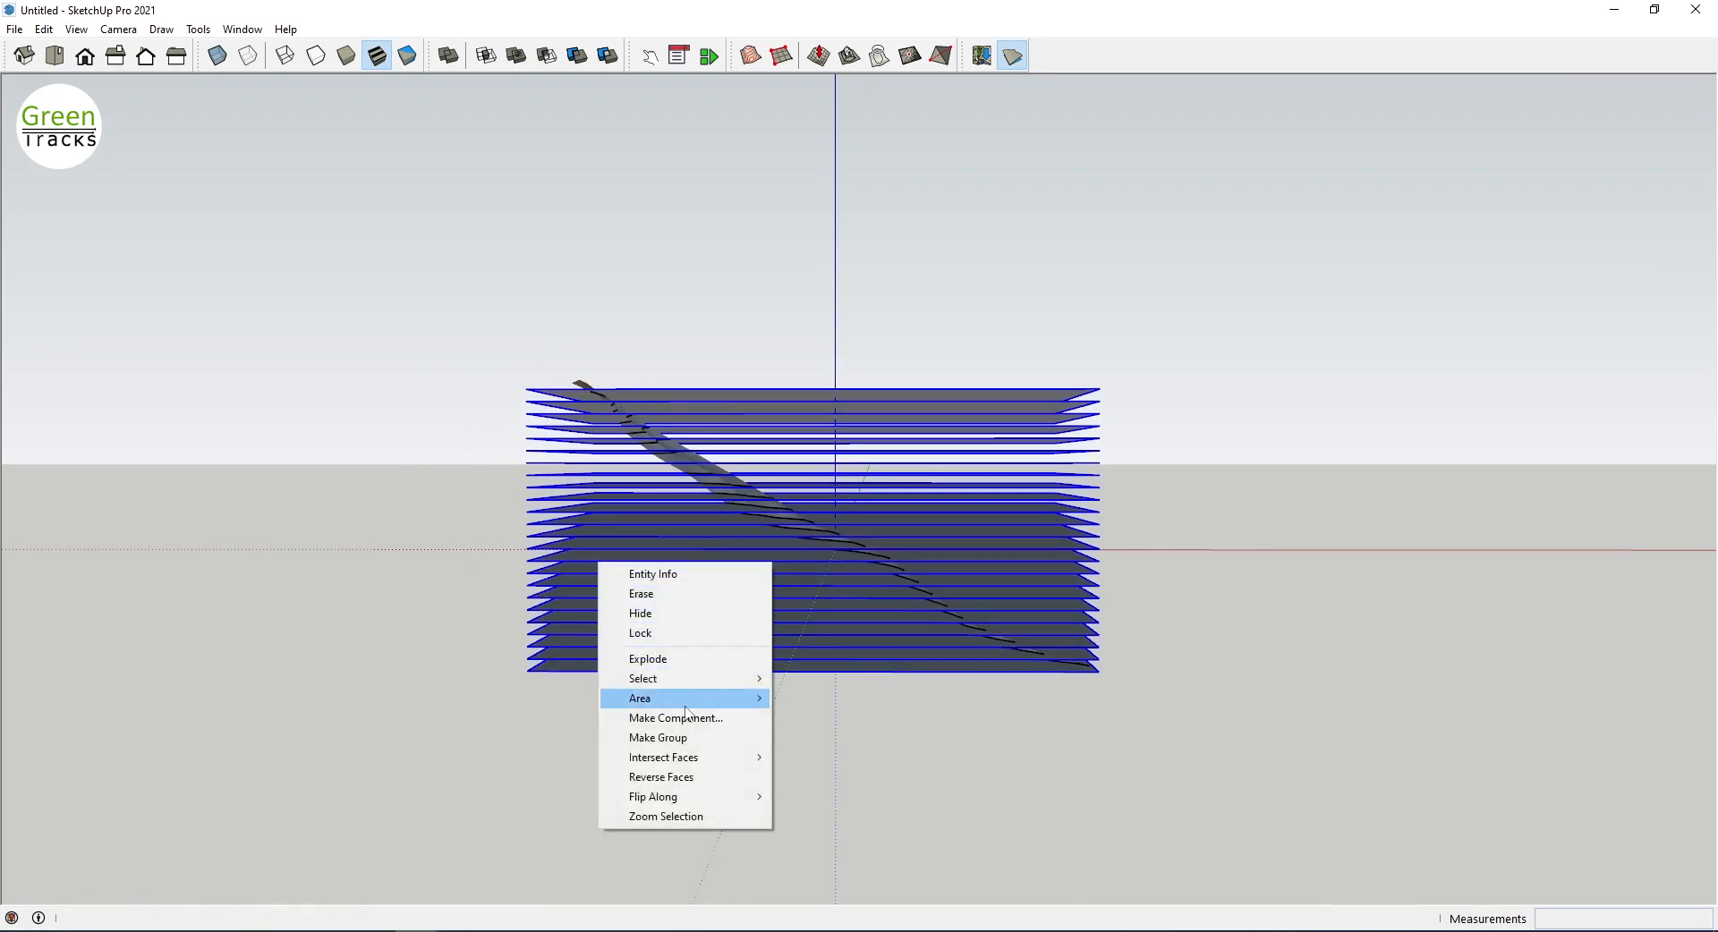
{"action": "left_click", "coordinate": [686, 613]}
{"action": "middle_click_drag", "start_coordinate": [695, 633], "coordinate": [1081, 641]}
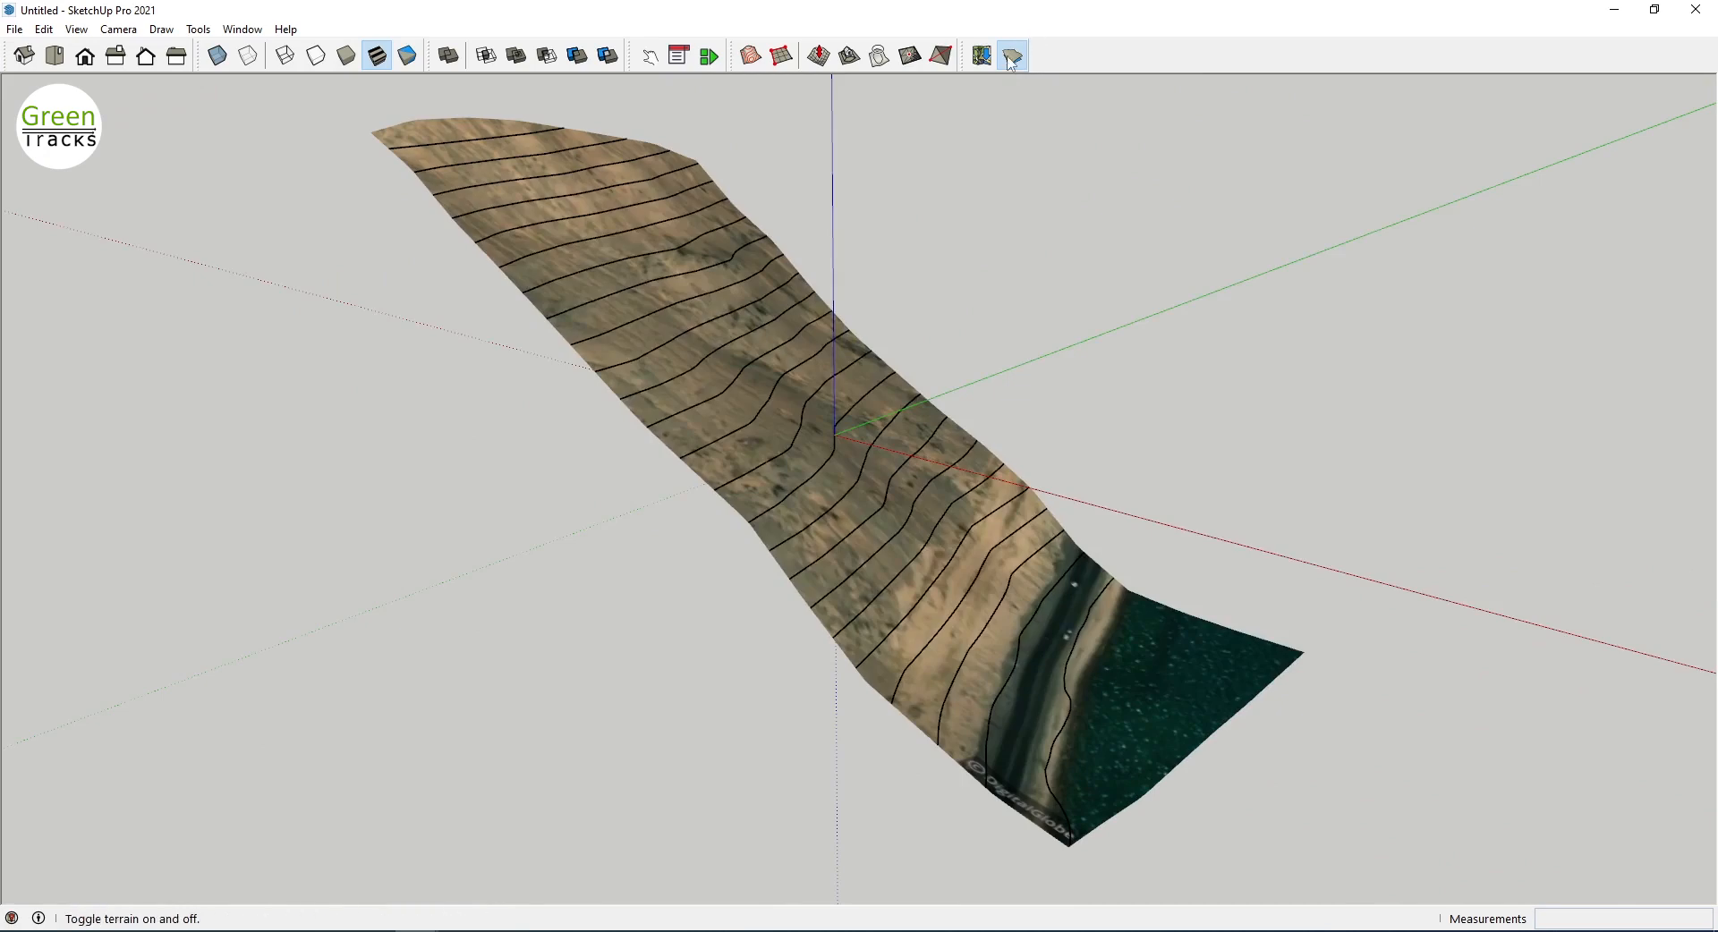
Step: Switch off the 3D terrain and unlock the flat satellite imagery
{"action": "left_click", "coordinate": [1012, 55]}
{"action": "middle_click_drag", "start_coordinate": [993, 223], "coordinate": [1089, 667]}
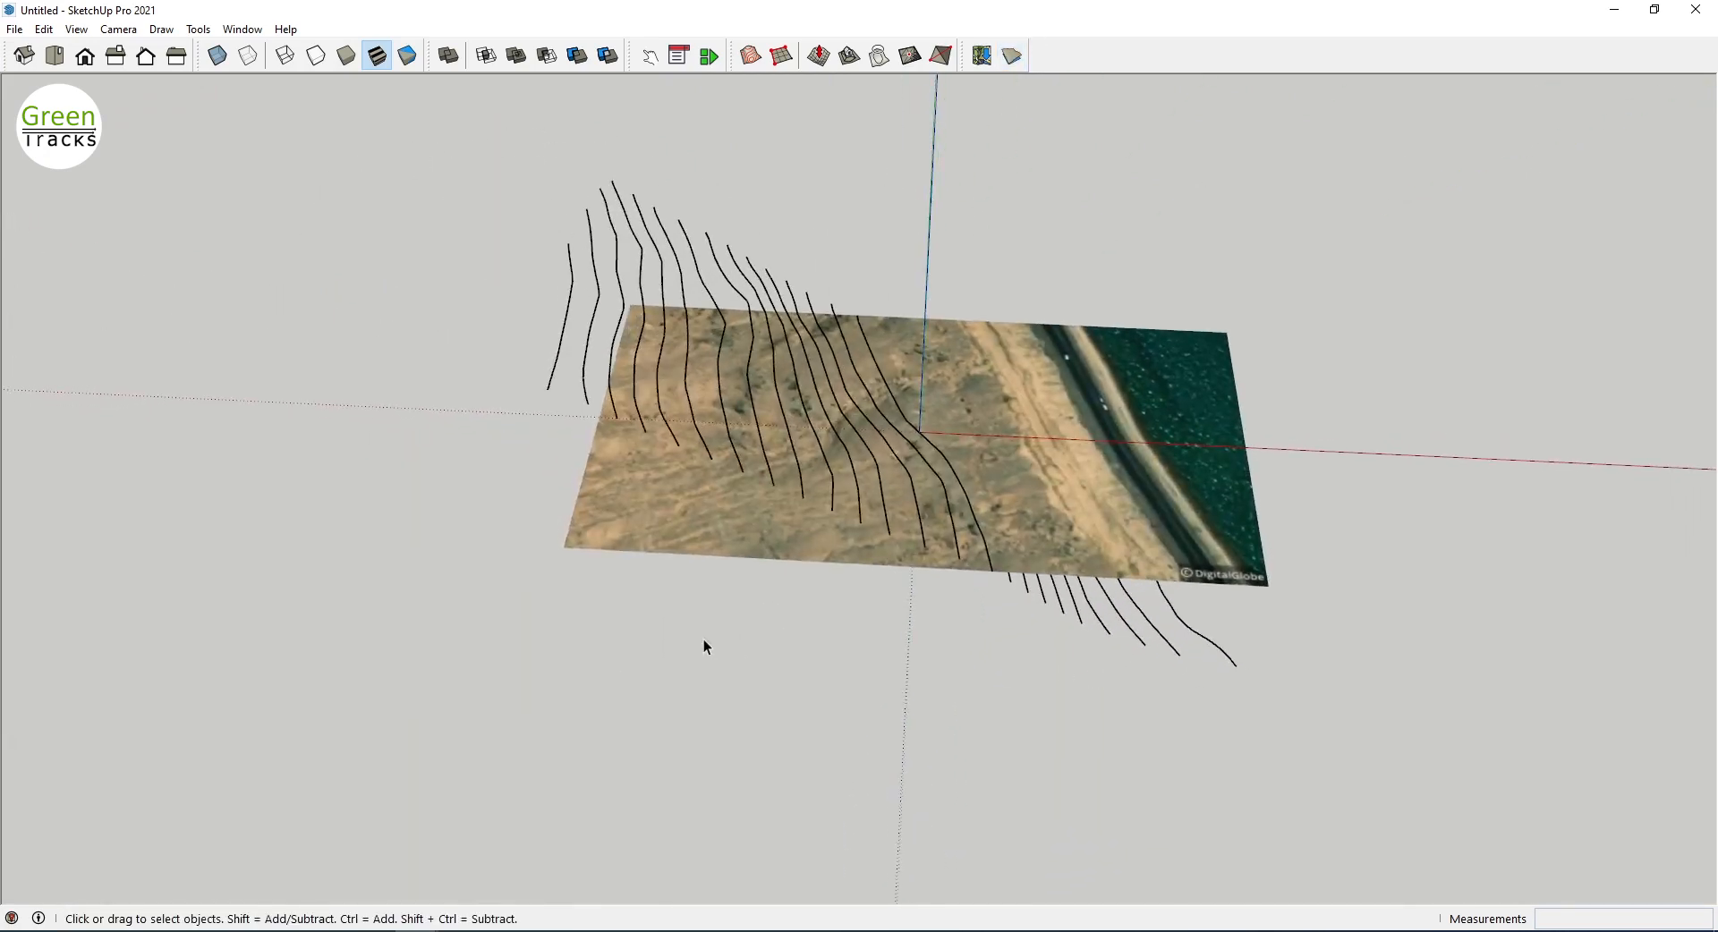
{"action": "left_click", "coordinate": [1212, 470]}
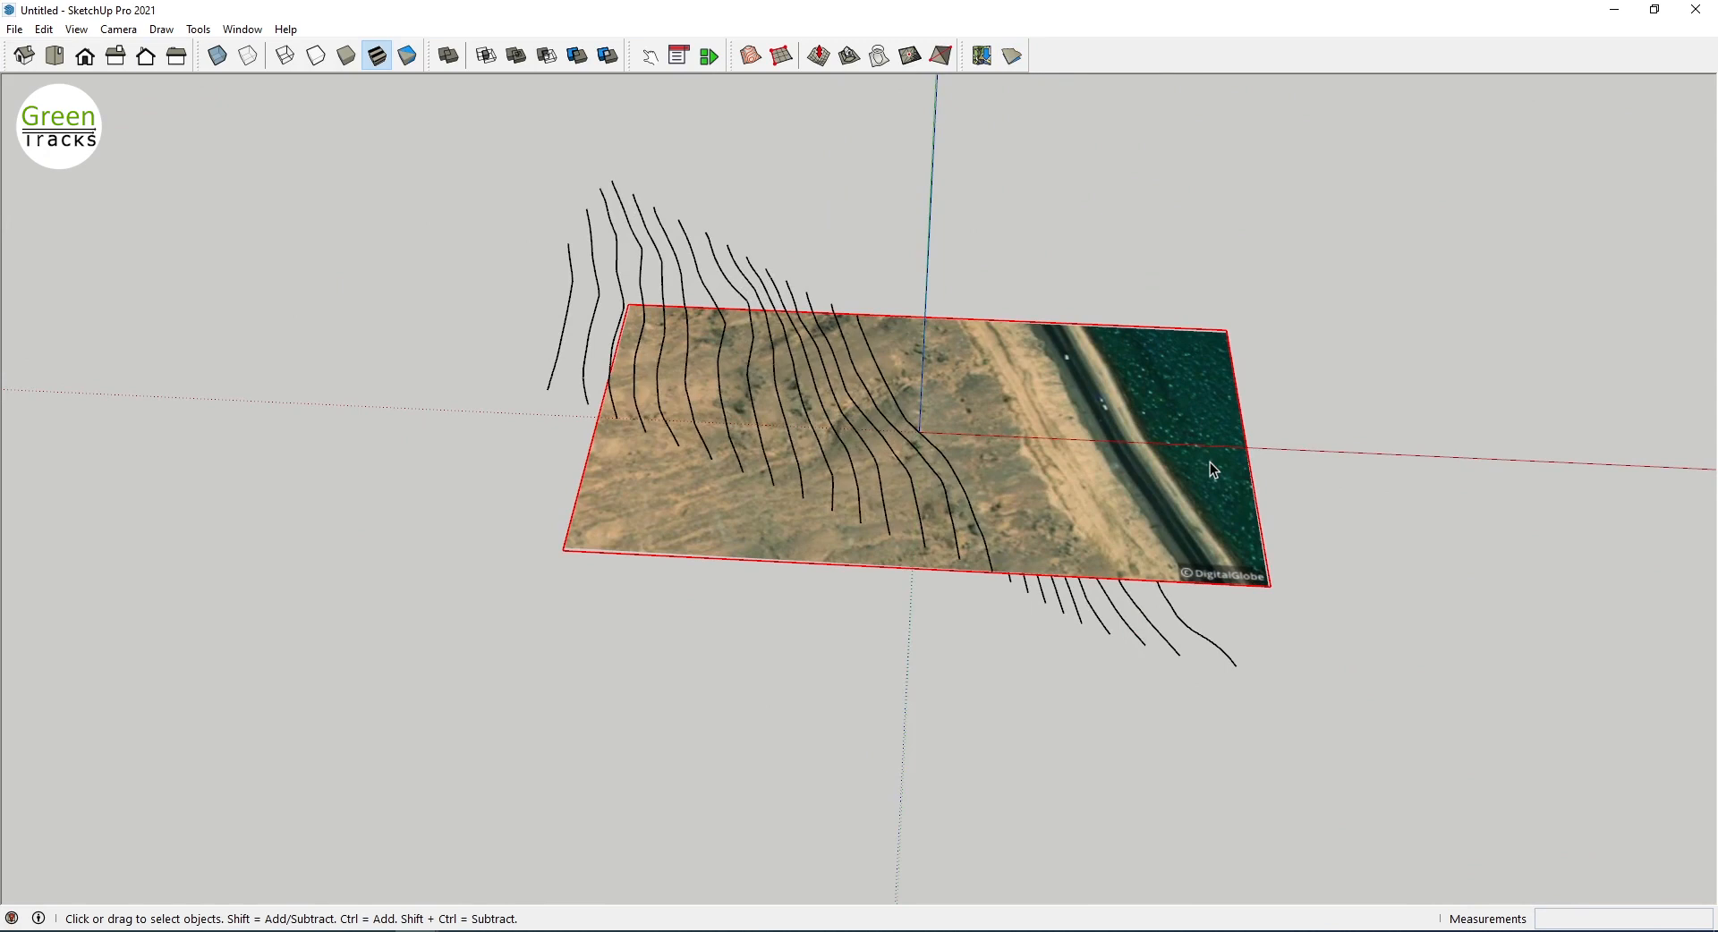
{"action": "right_click", "coordinate": [1211, 462]}
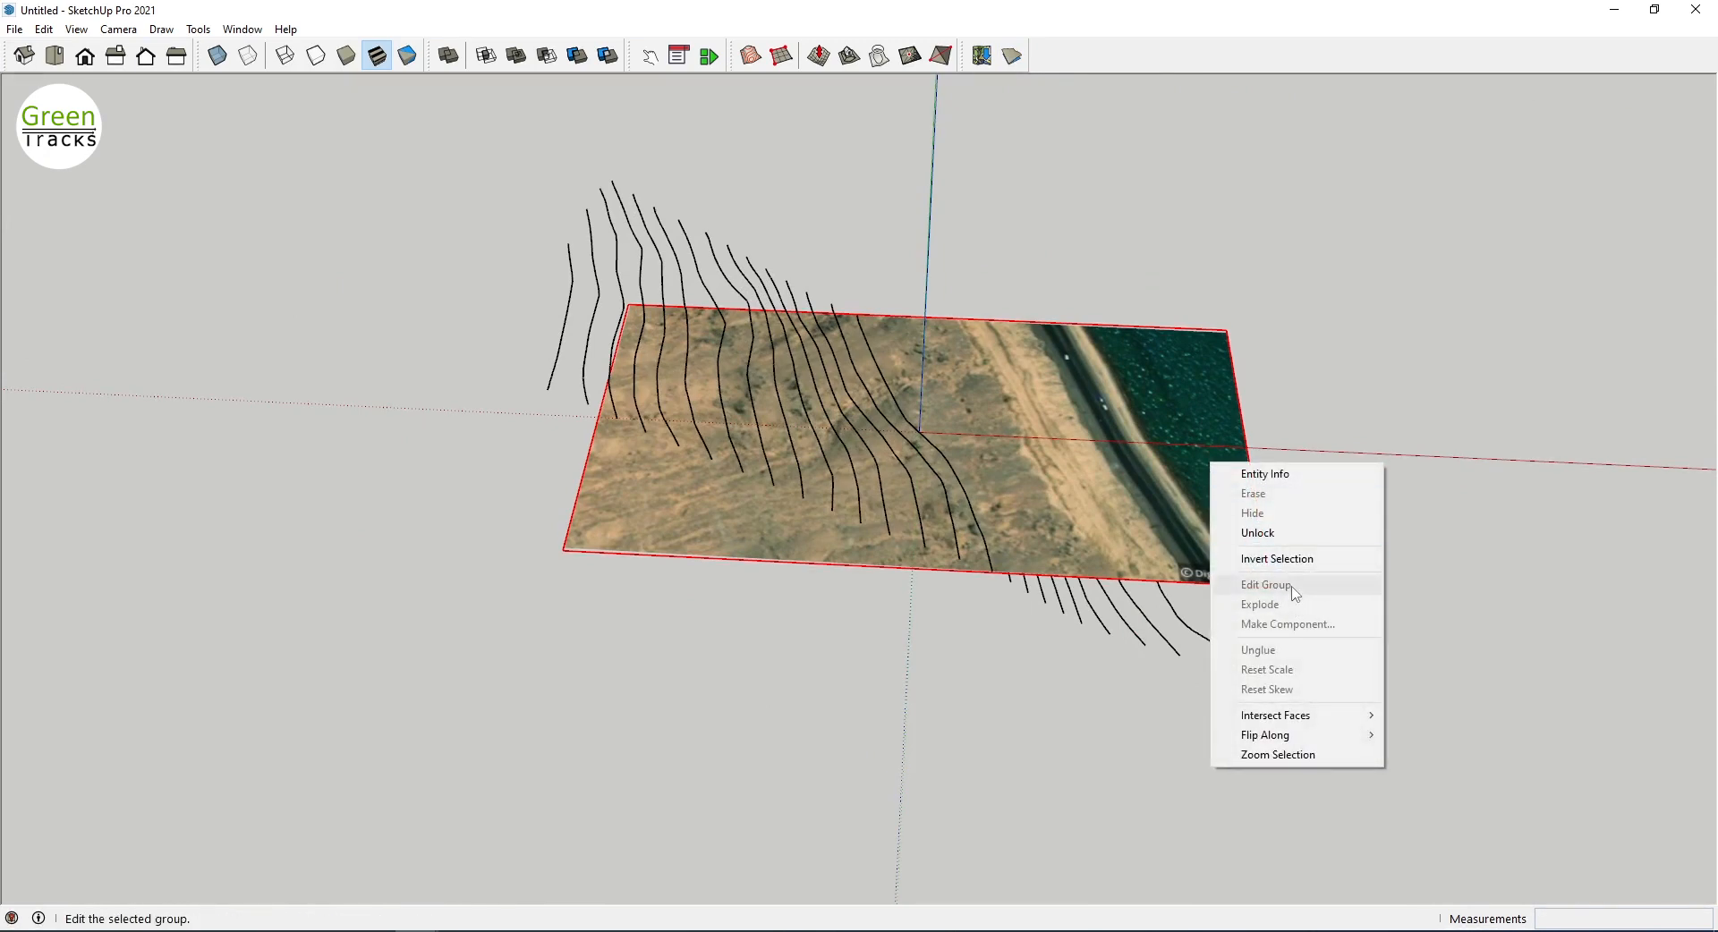
{"action": "left_click", "coordinate": [1279, 535]}
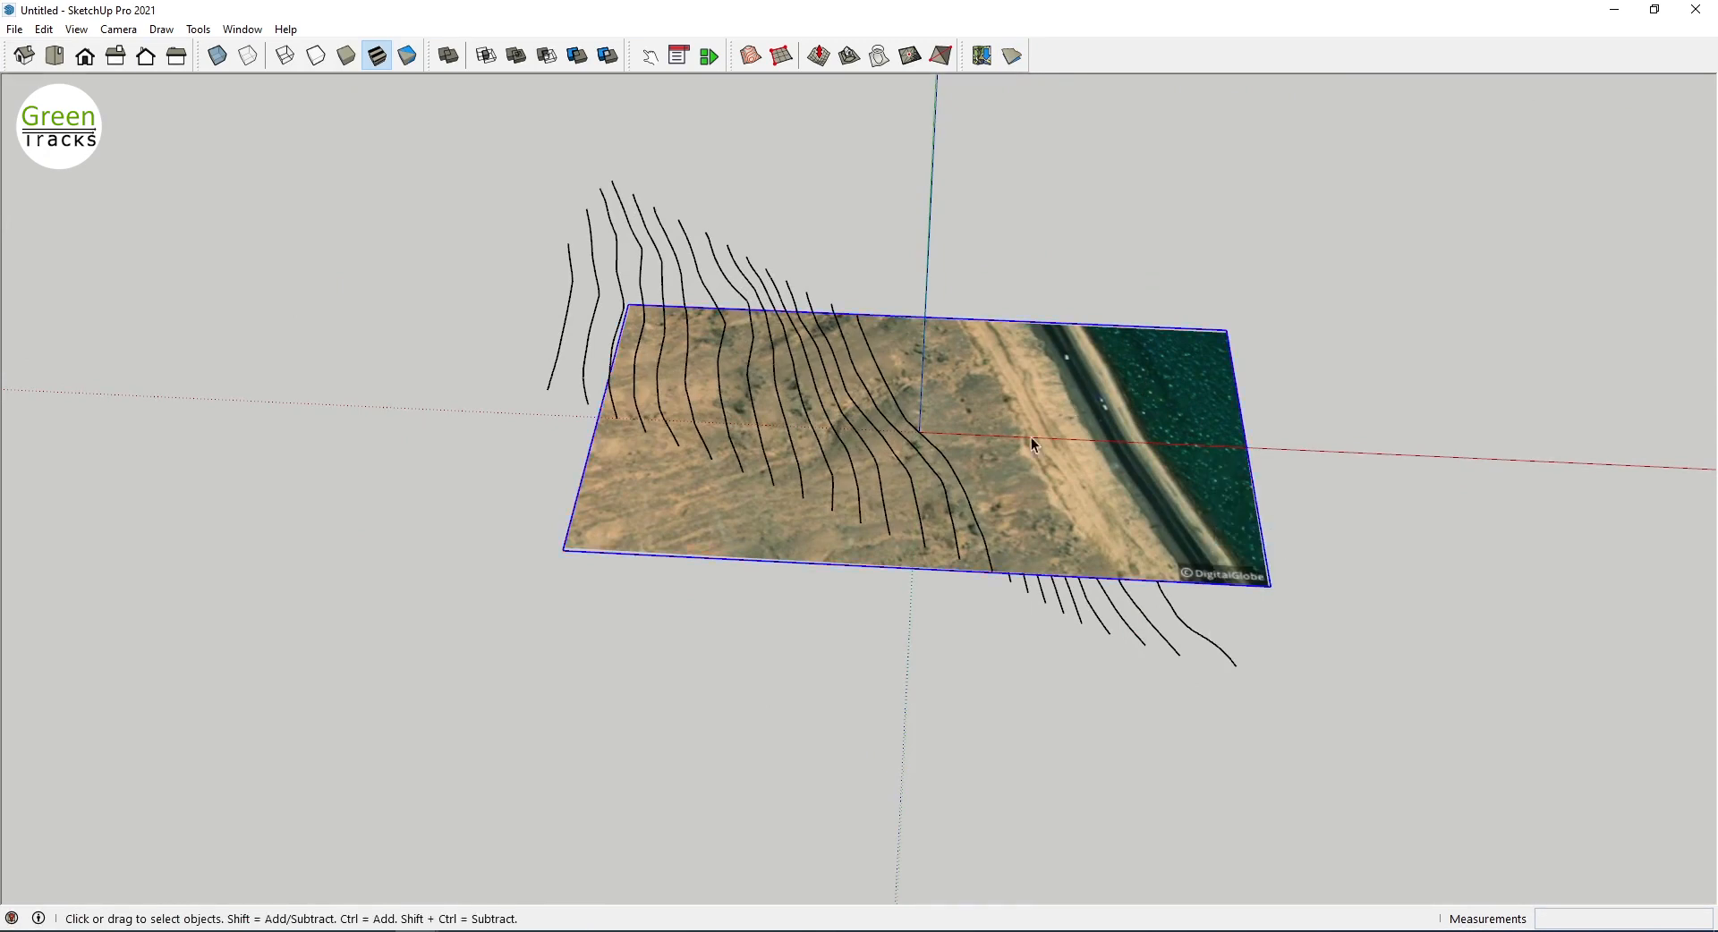
Step: Copy the contour lines together with the flat imagery about 734 m along the red axis
{"action": "scroll", "coordinate": [876, 468], "scroll_direction": "down", "scroll_amount": 3}
{"action": "middle_click_drag", "start_coordinate": [877, 468], "coordinate": [828, 452]}
{"action": "left_click_drag", "start_coordinate": [686, 294], "coordinate": [1256, 690]}
{"action": "key", "text": "m"}
{"action": "scroll", "coordinate": [803, 627], "scroll_direction": "down", "scroll_amount": 1}
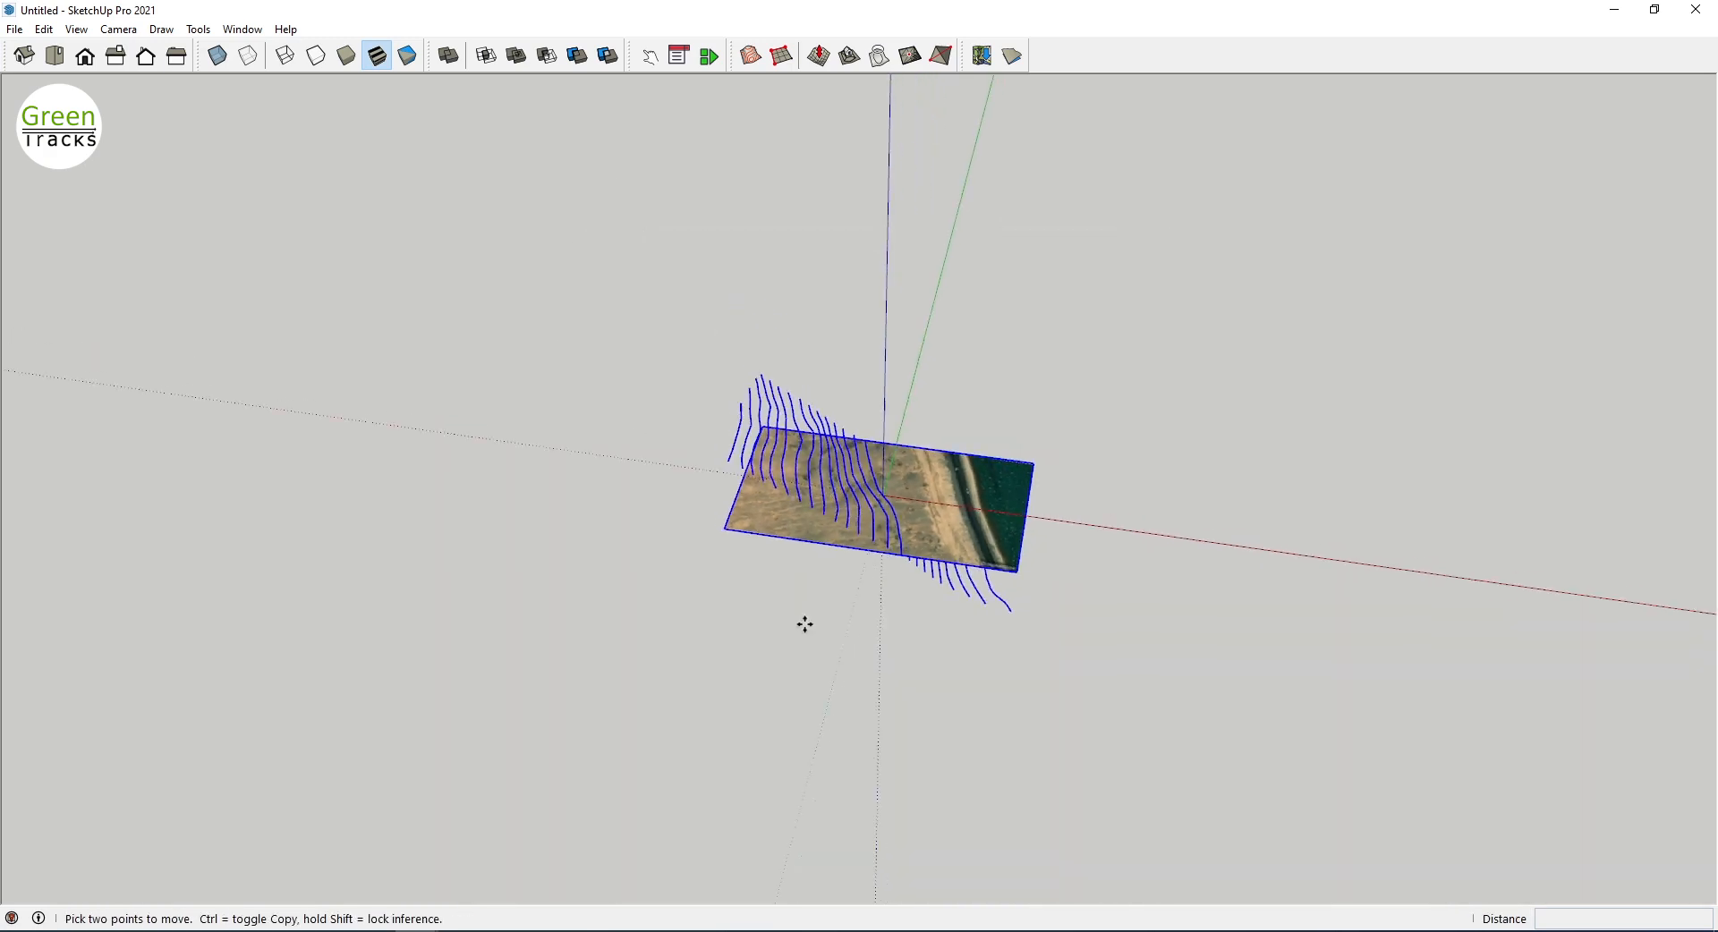
{"action": "key", "text": "ctrl"}
{"action": "left_click", "coordinate": [760, 609]}
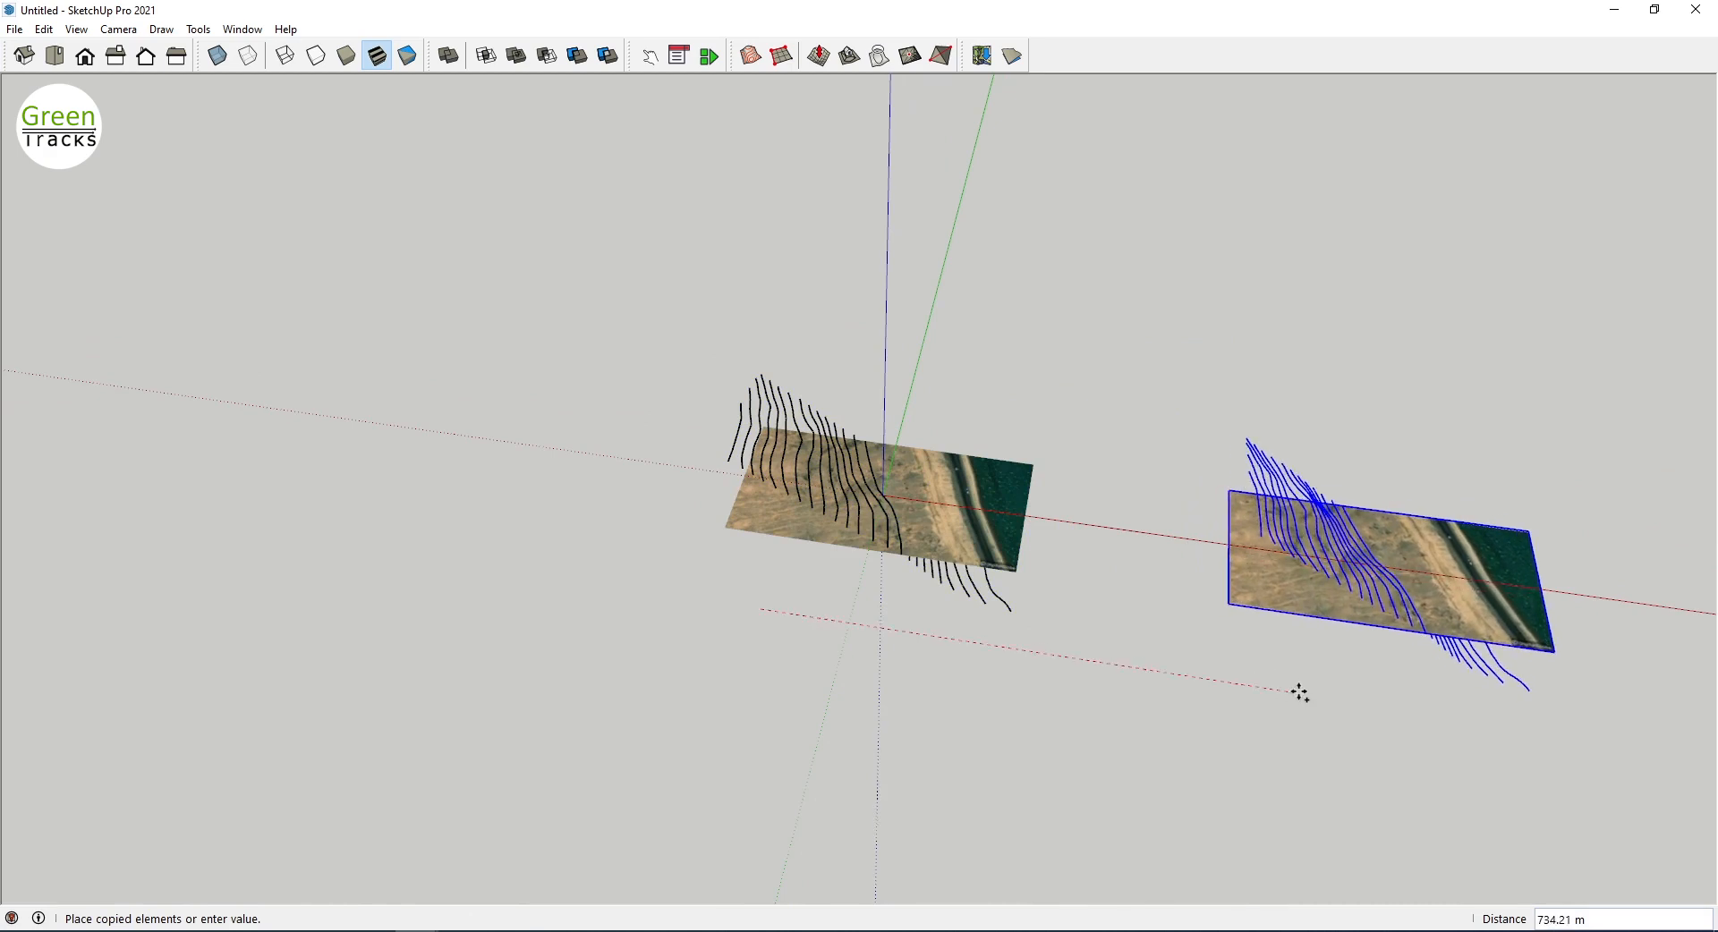
{"action": "left_click", "coordinate": [1298, 692]}
{"action": "key", "text": "space"}
{"action": "left_click", "coordinate": [1116, 609]}
Step: Lock the original satellite imagery at the origin again
{"action": "scroll", "coordinate": [893, 524], "scroll_direction": "up", "scroll_amount": 2}
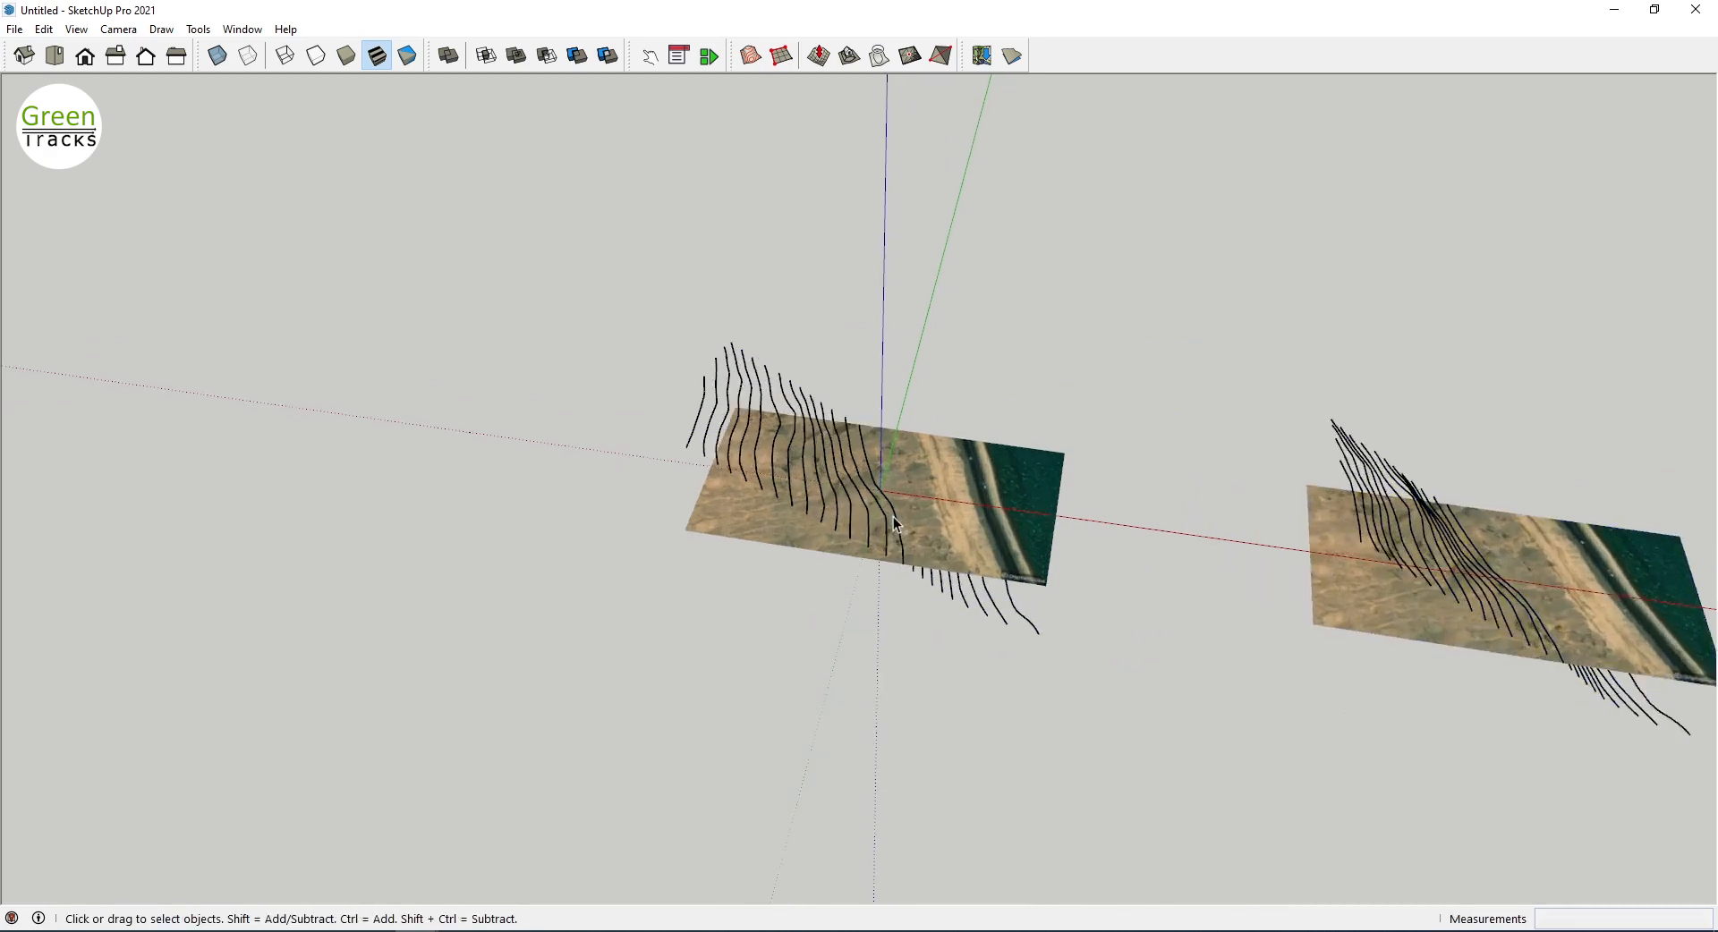
{"action": "middle_click_drag", "start_coordinate": [897, 528], "coordinate": [856, 467]}
{"action": "right_click", "coordinate": [958, 533]}
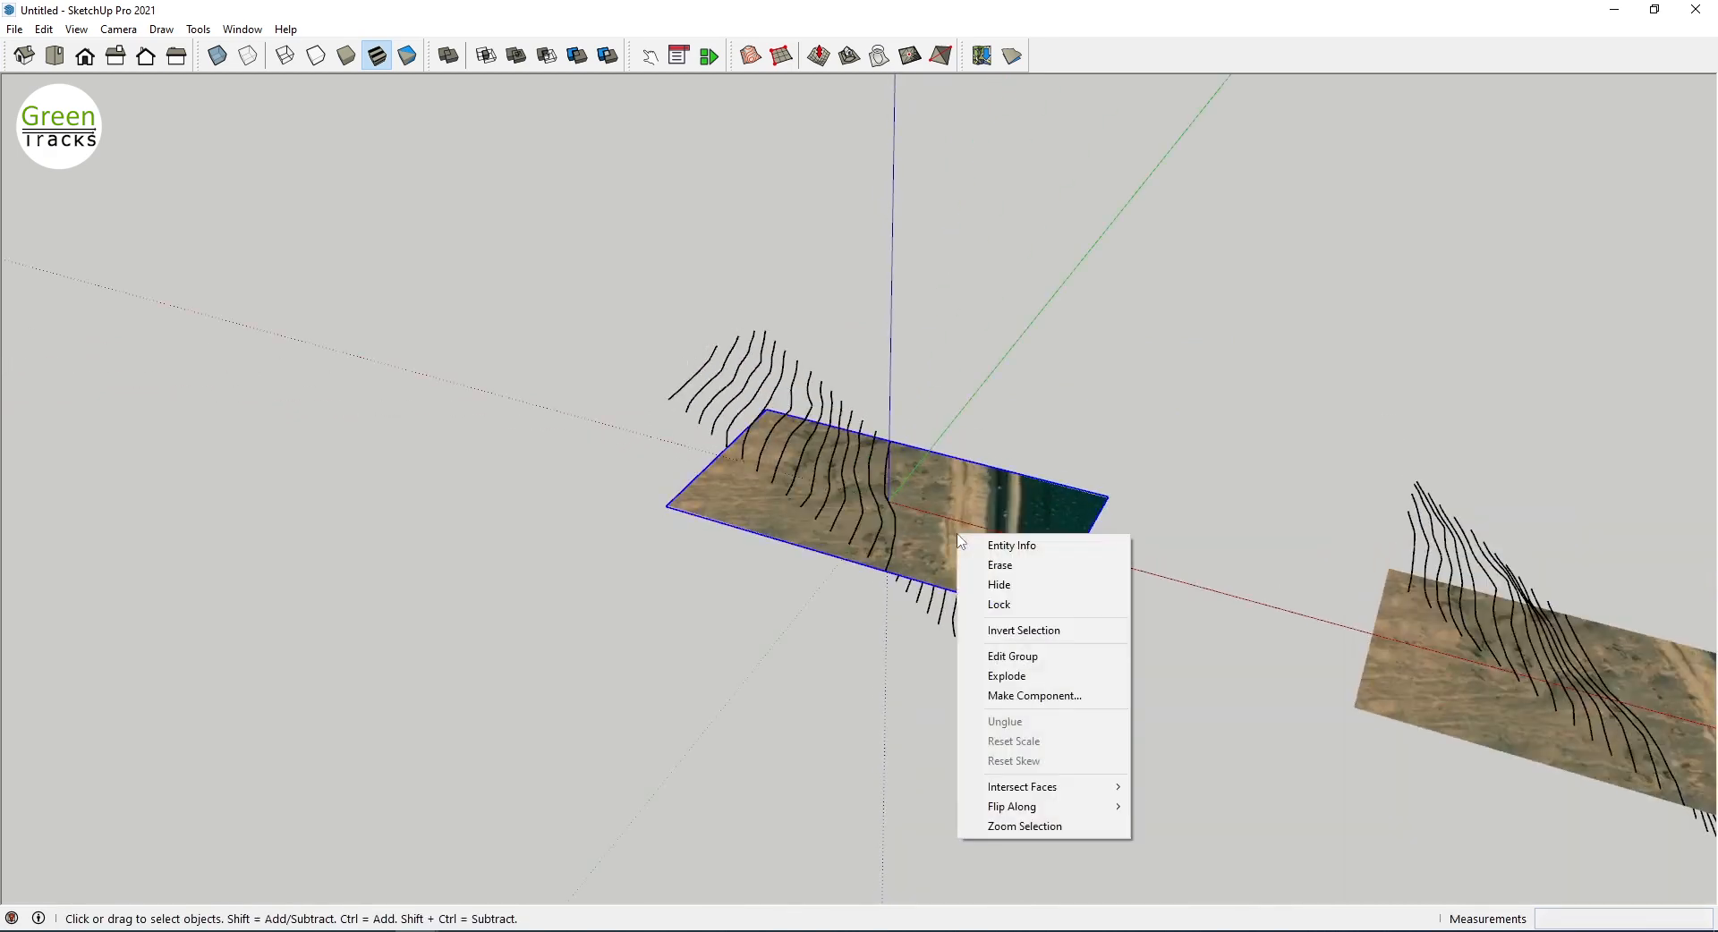
{"action": "left_click", "coordinate": [1020, 605]}
{"action": "scroll", "coordinate": [720, 537], "scroll_direction": "down", "scroll_amount": 2}
{"action": "left_click", "coordinate": [1098, 673]}
Step: Draw a rectangle over the copied imagery from one corner to the opposite corner
{"action": "middle_click_drag", "start_coordinate": [1098, 673], "coordinate": [1285, 581]}
{"action": "scroll", "coordinate": [1462, 630], "scroll_direction": "up", "scroll_amount": 3}
{"action": "left_click", "coordinate": [1276, 540]}
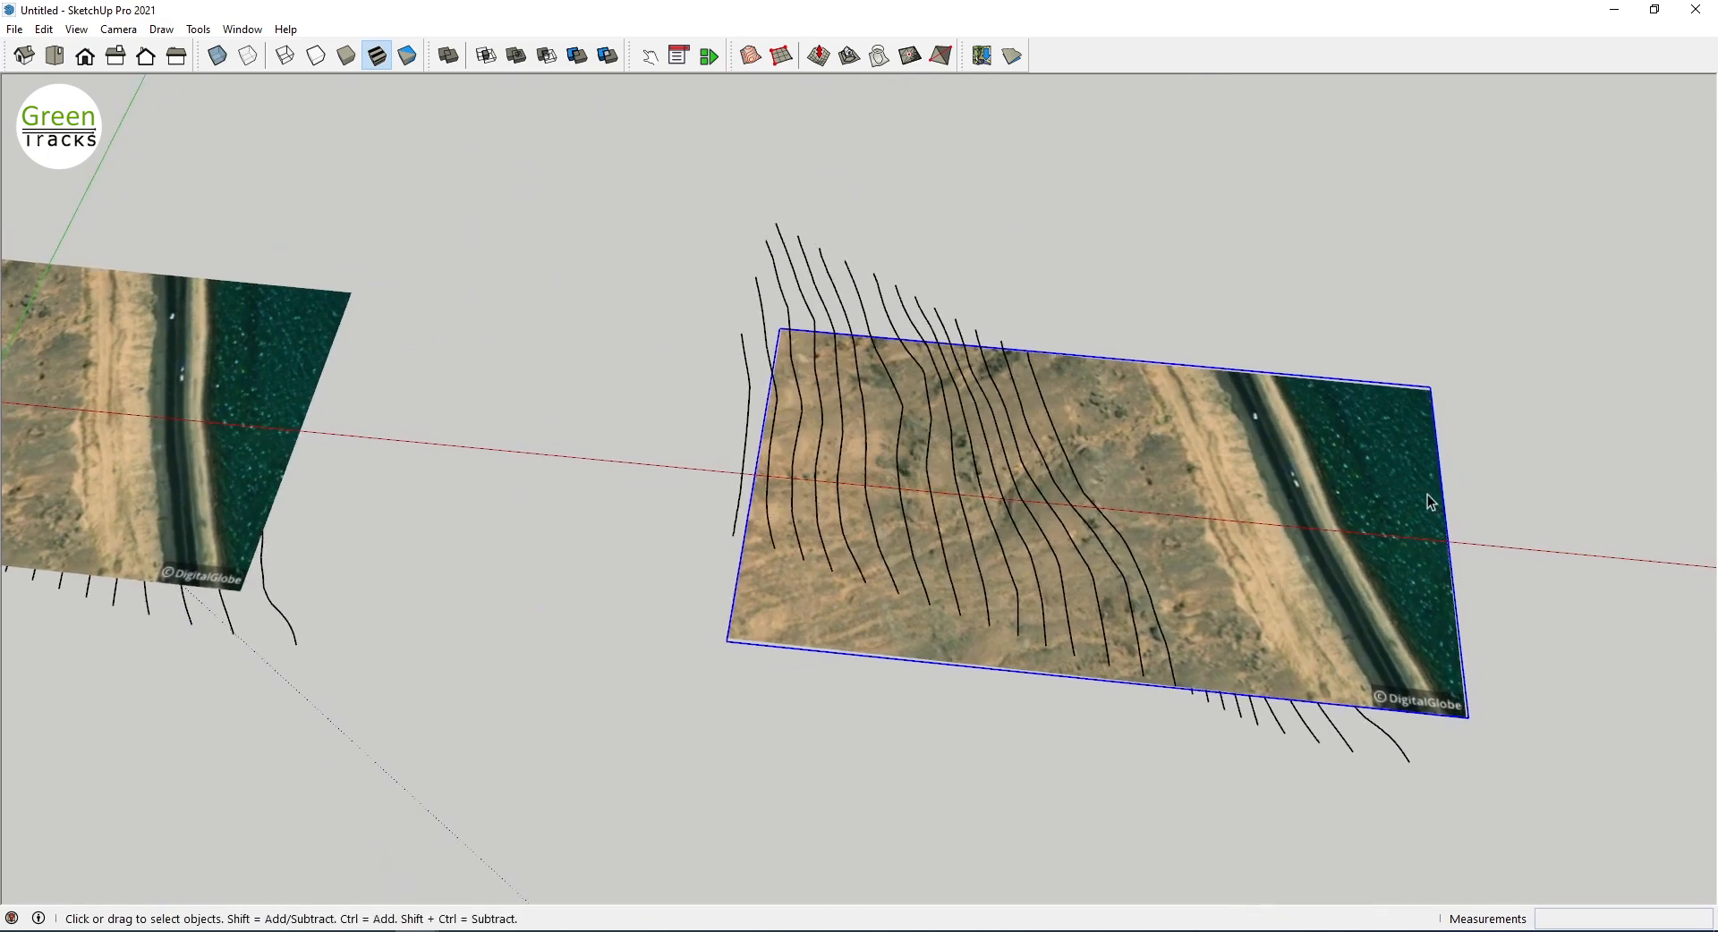
{"action": "key", "text": "r"}
{"action": "scroll", "coordinate": [1432, 385], "scroll_direction": "up", "scroll_amount": 5}
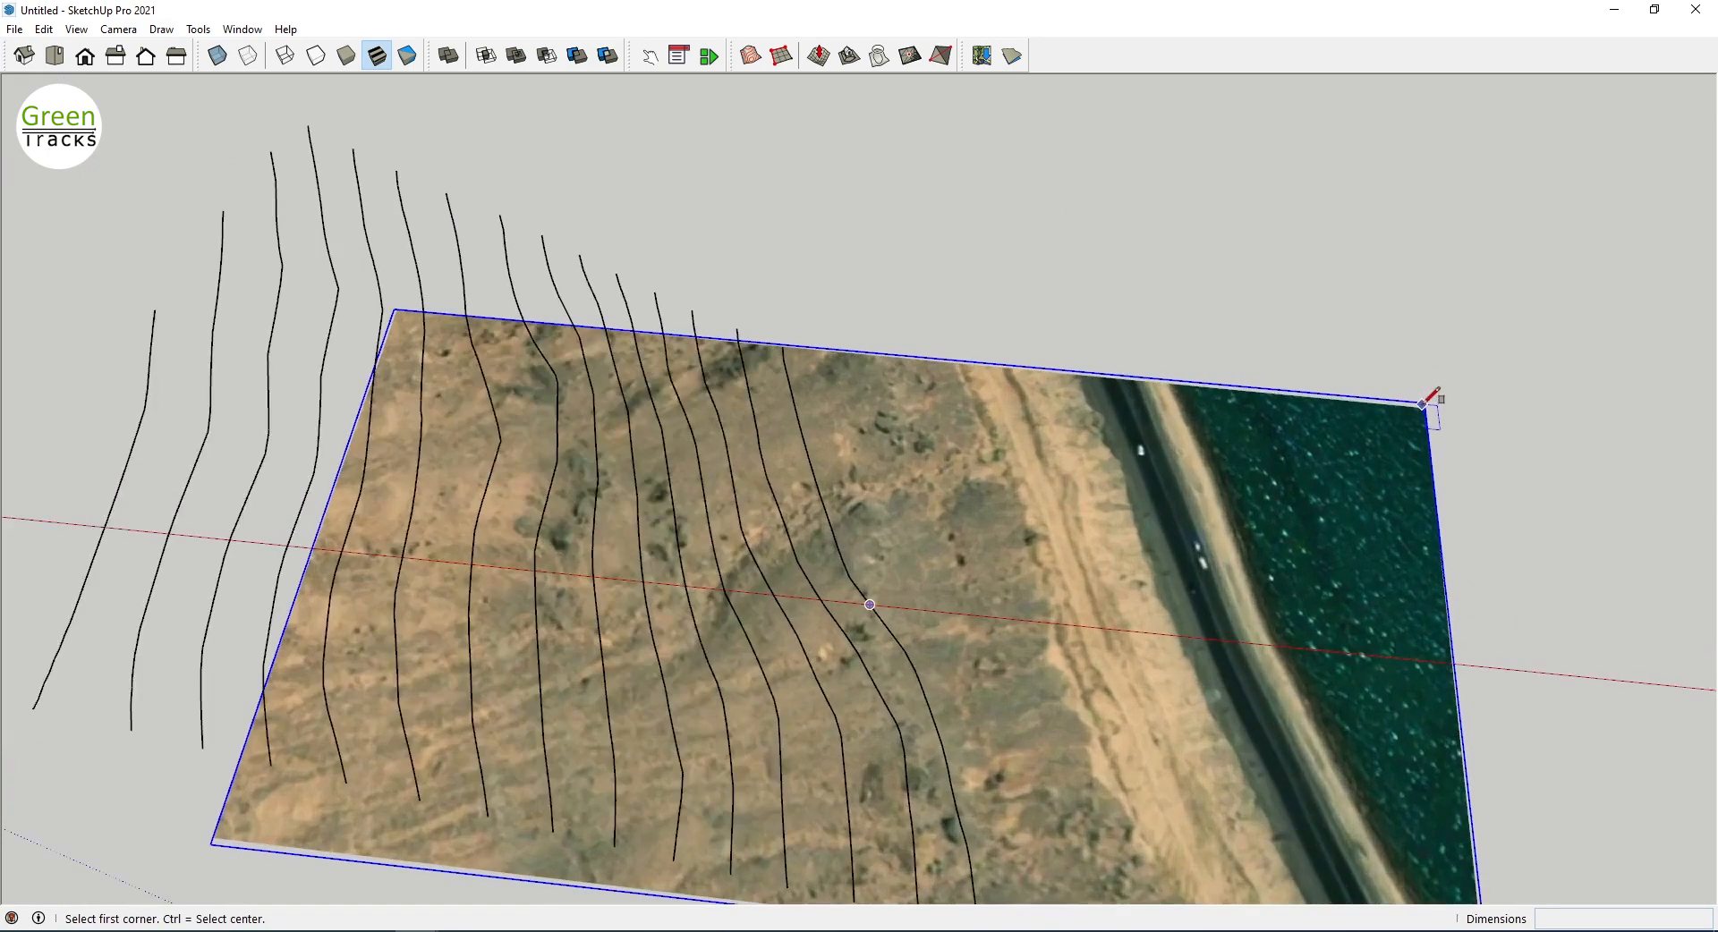
{"action": "left_click", "coordinate": [1433, 392]}
{"action": "scroll", "coordinate": [1433, 392], "scroll_direction": "down", "scroll_amount": 5}
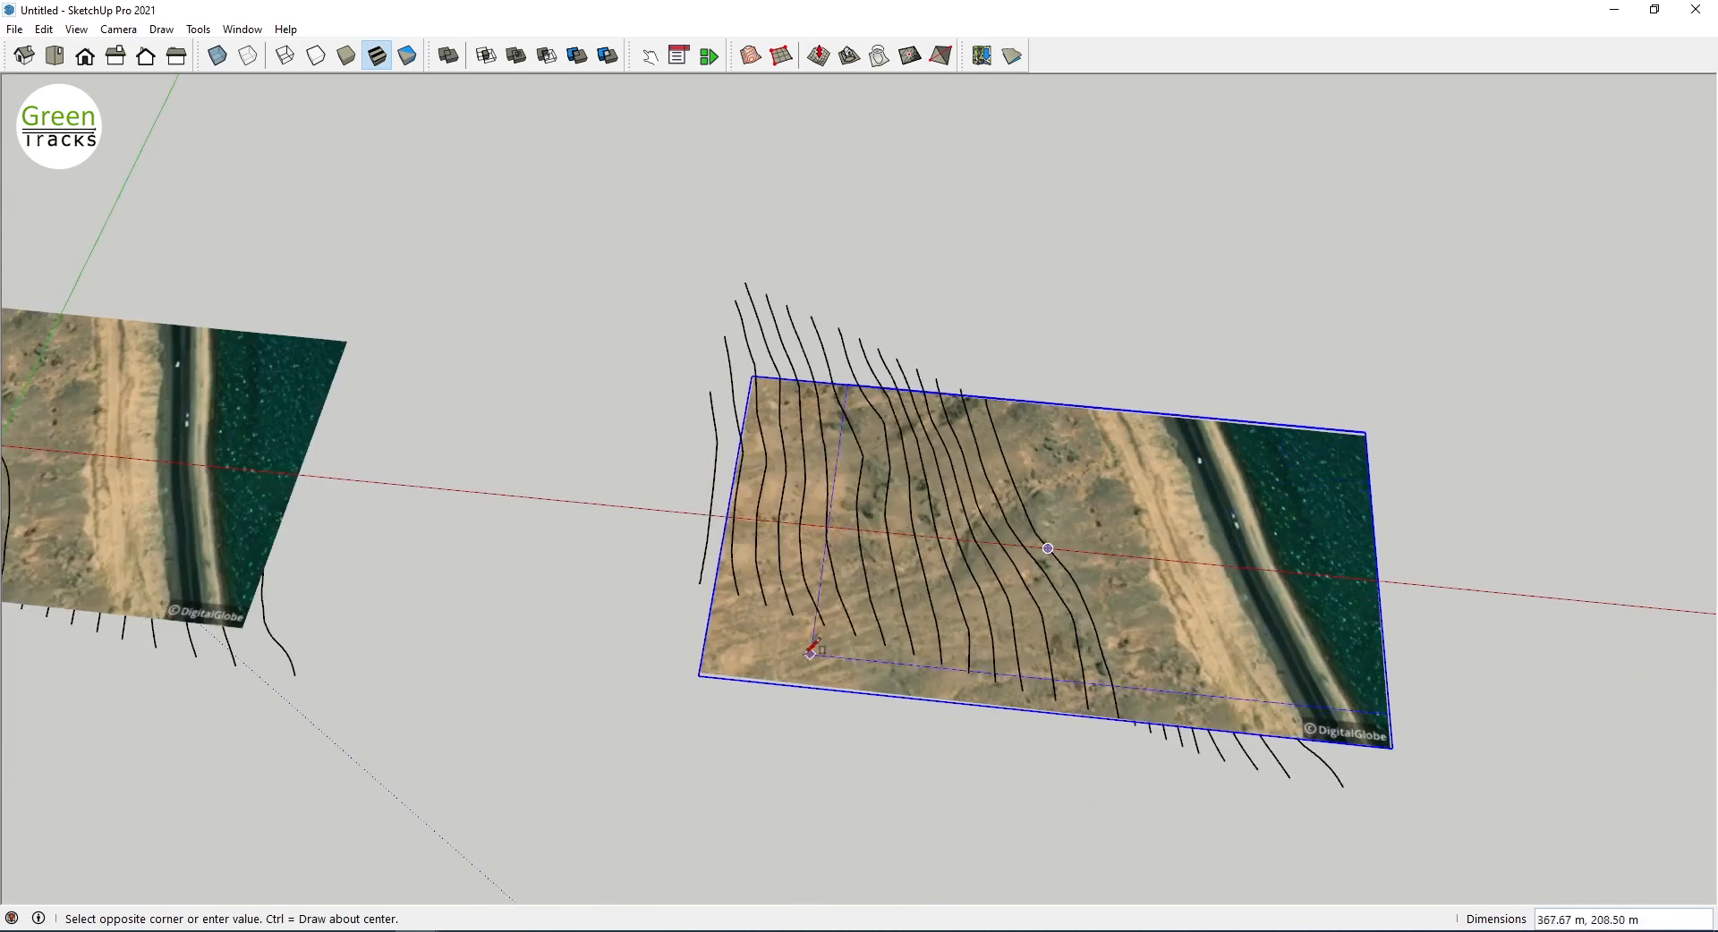
{"action": "left_click", "coordinate": [699, 677]}
{"action": "key", "text": "space"}
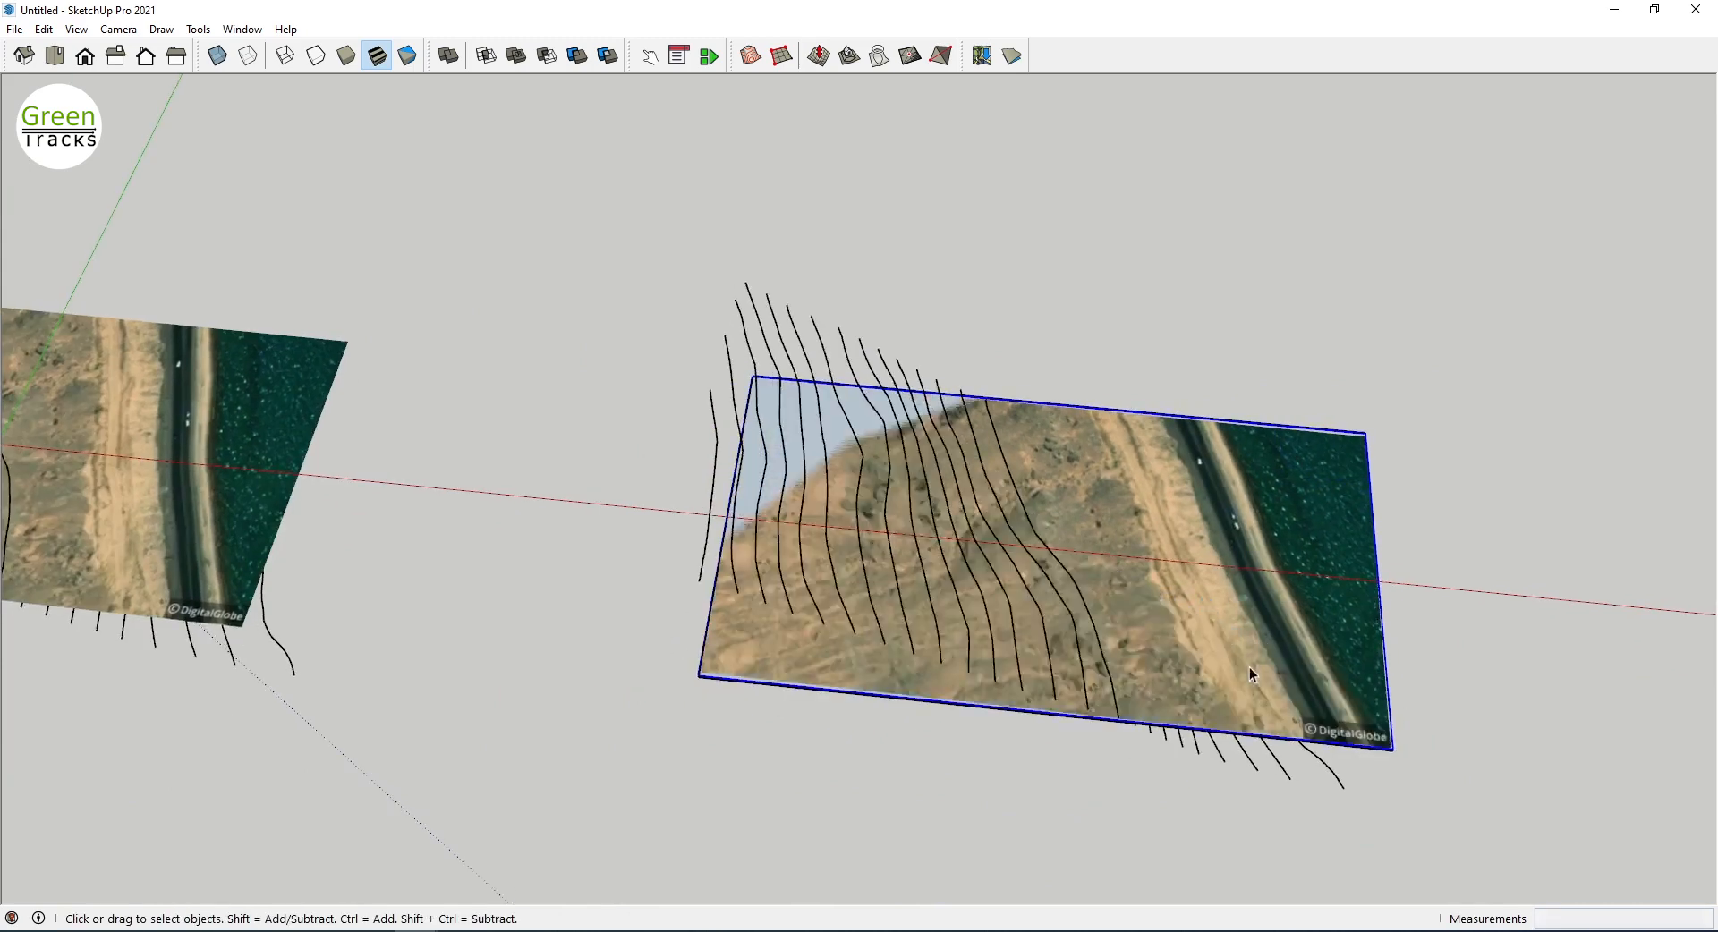
Step: Select the new rectangle's face and edges and make them a group
{"action": "scroll", "coordinate": [1253, 671], "scroll_direction": "up", "scroll_amount": 3}
{"action": "middle_click_drag", "start_coordinate": [1366, 722], "coordinate": [1249, 653]}
{"action": "scroll", "coordinate": [1361, 652], "scroll_direction": "up", "scroll_amount": 4}
{"action": "scroll", "coordinate": [1308, 732], "scroll_direction": "up", "scroll_amount": 6}
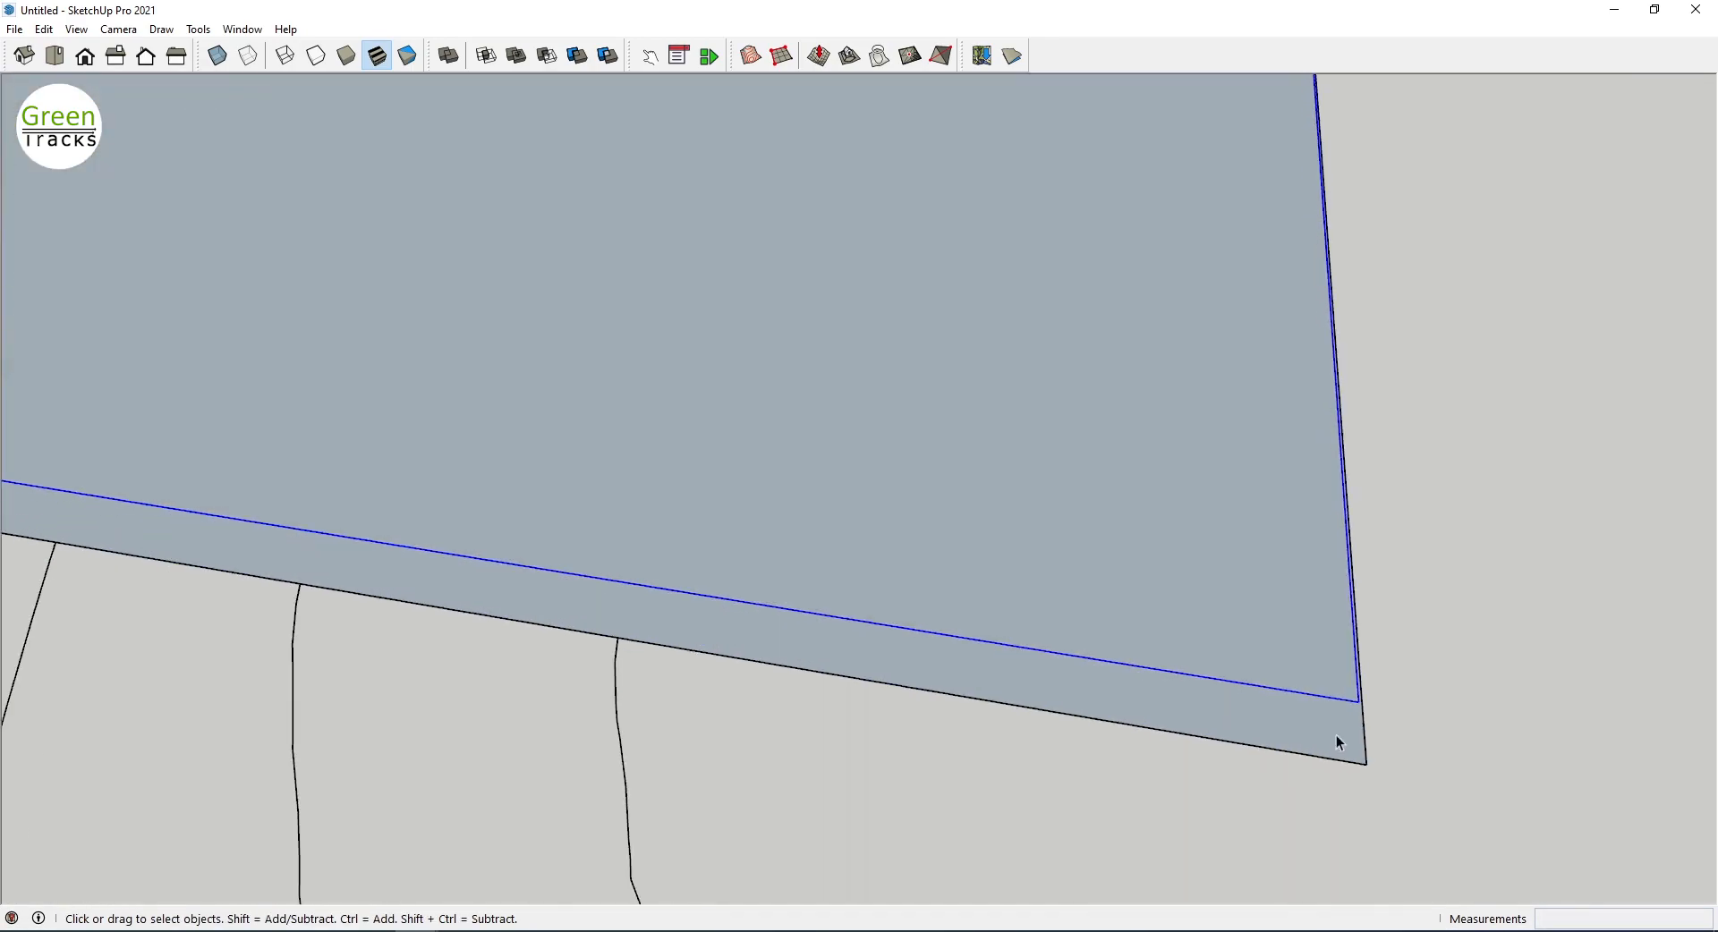
{"action": "left_click", "coordinate": [1337, 736]}
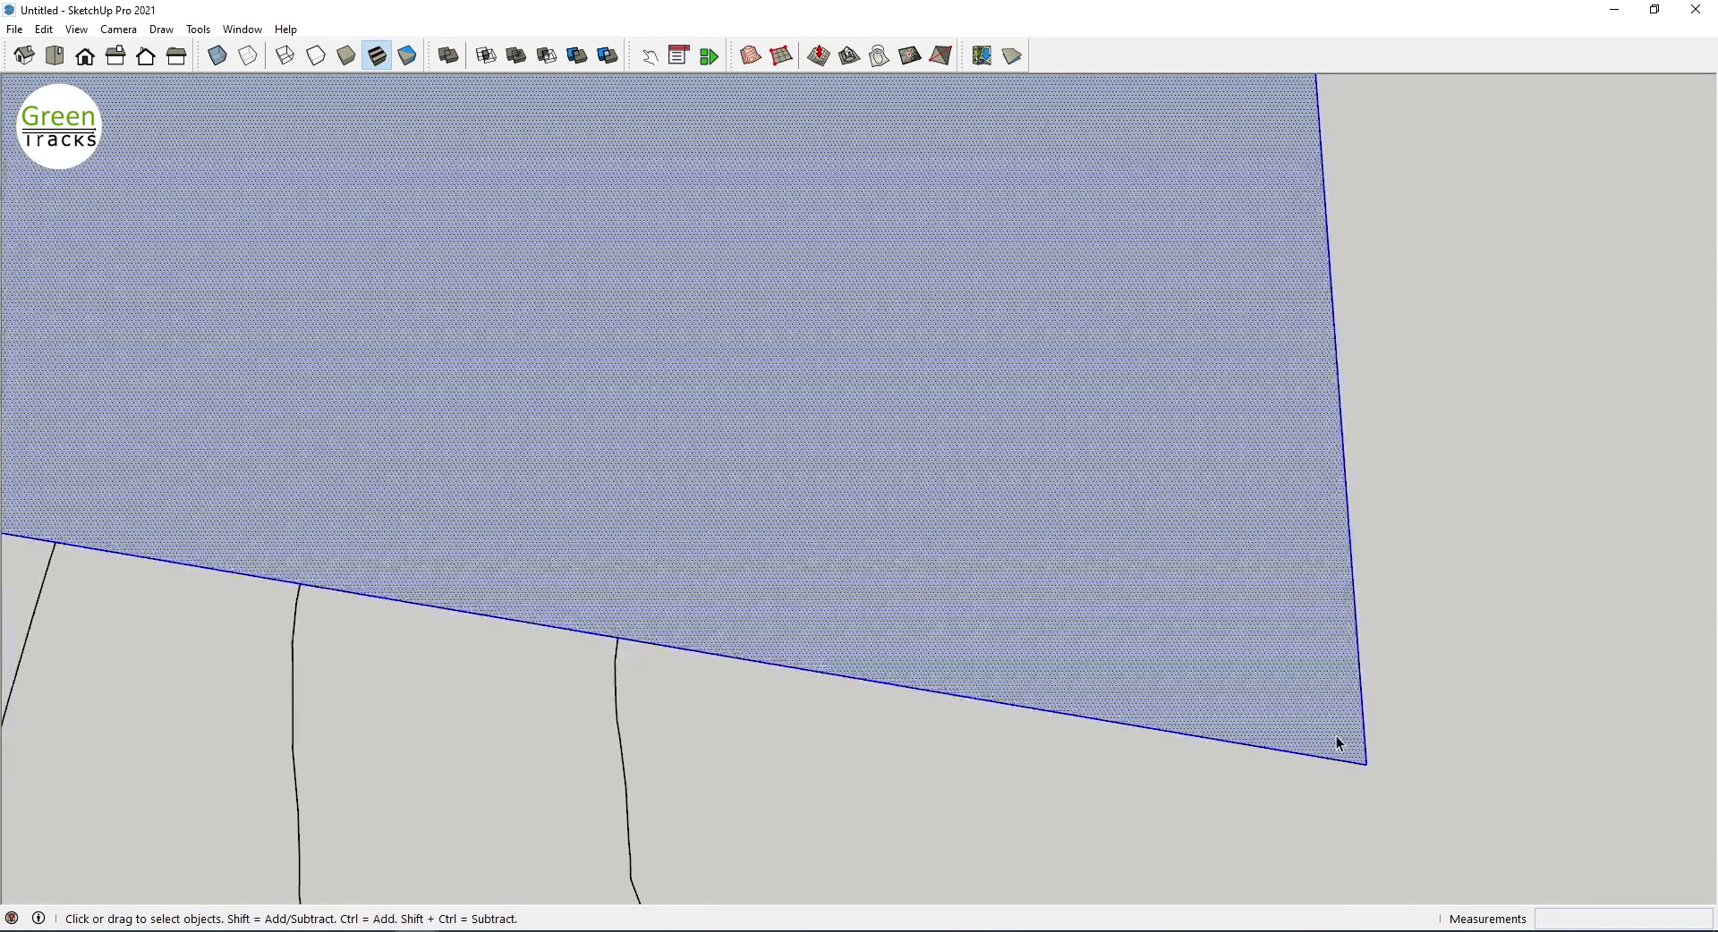
{"action": "right_click", "coordinate": [1338, 740]}
{"action": "left_click", "coordinate": [1351, 625]}
Step: Move the rectangle group straight down along the blue axis until it lies below the copied contour lines
{"action": "scroll", "coordinate": [1346, 641], "scroll_direction": "down", "scroll_amount": 5}
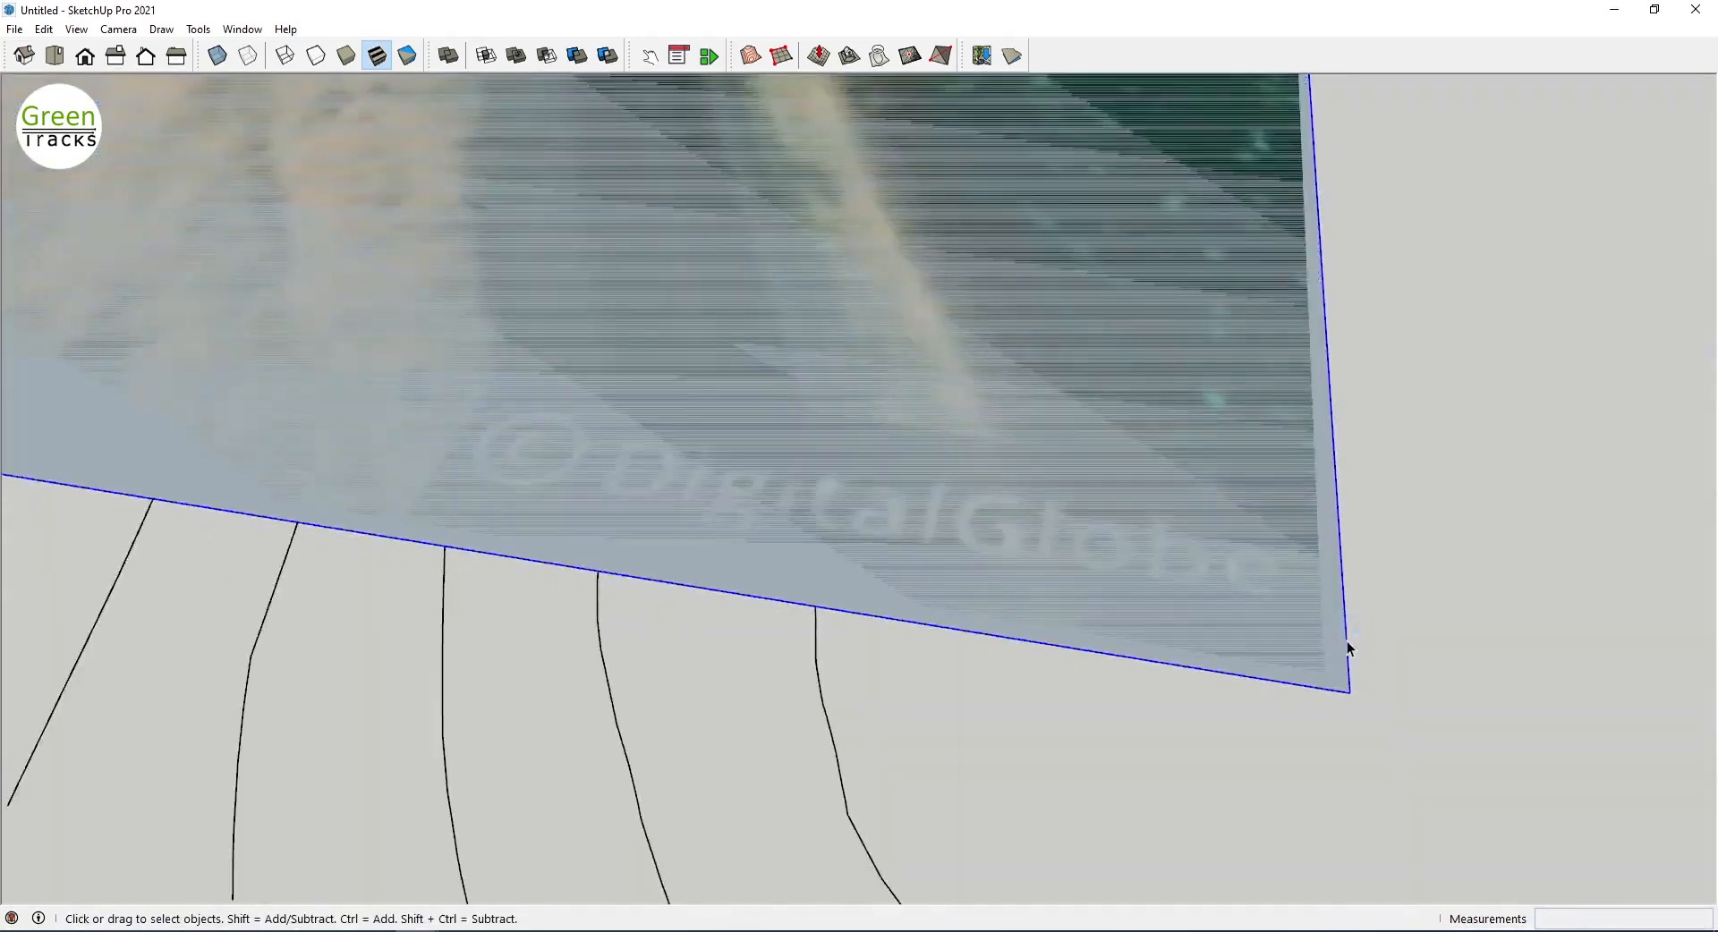
{"action": "scroll", "coordinate": [1349, 648], "scroll_direction": "down", "scroll_amount": 5}
{"action": "middle_click_drag", "start_coordinate": [1419, 768], "coordinate": [1423, 408]}
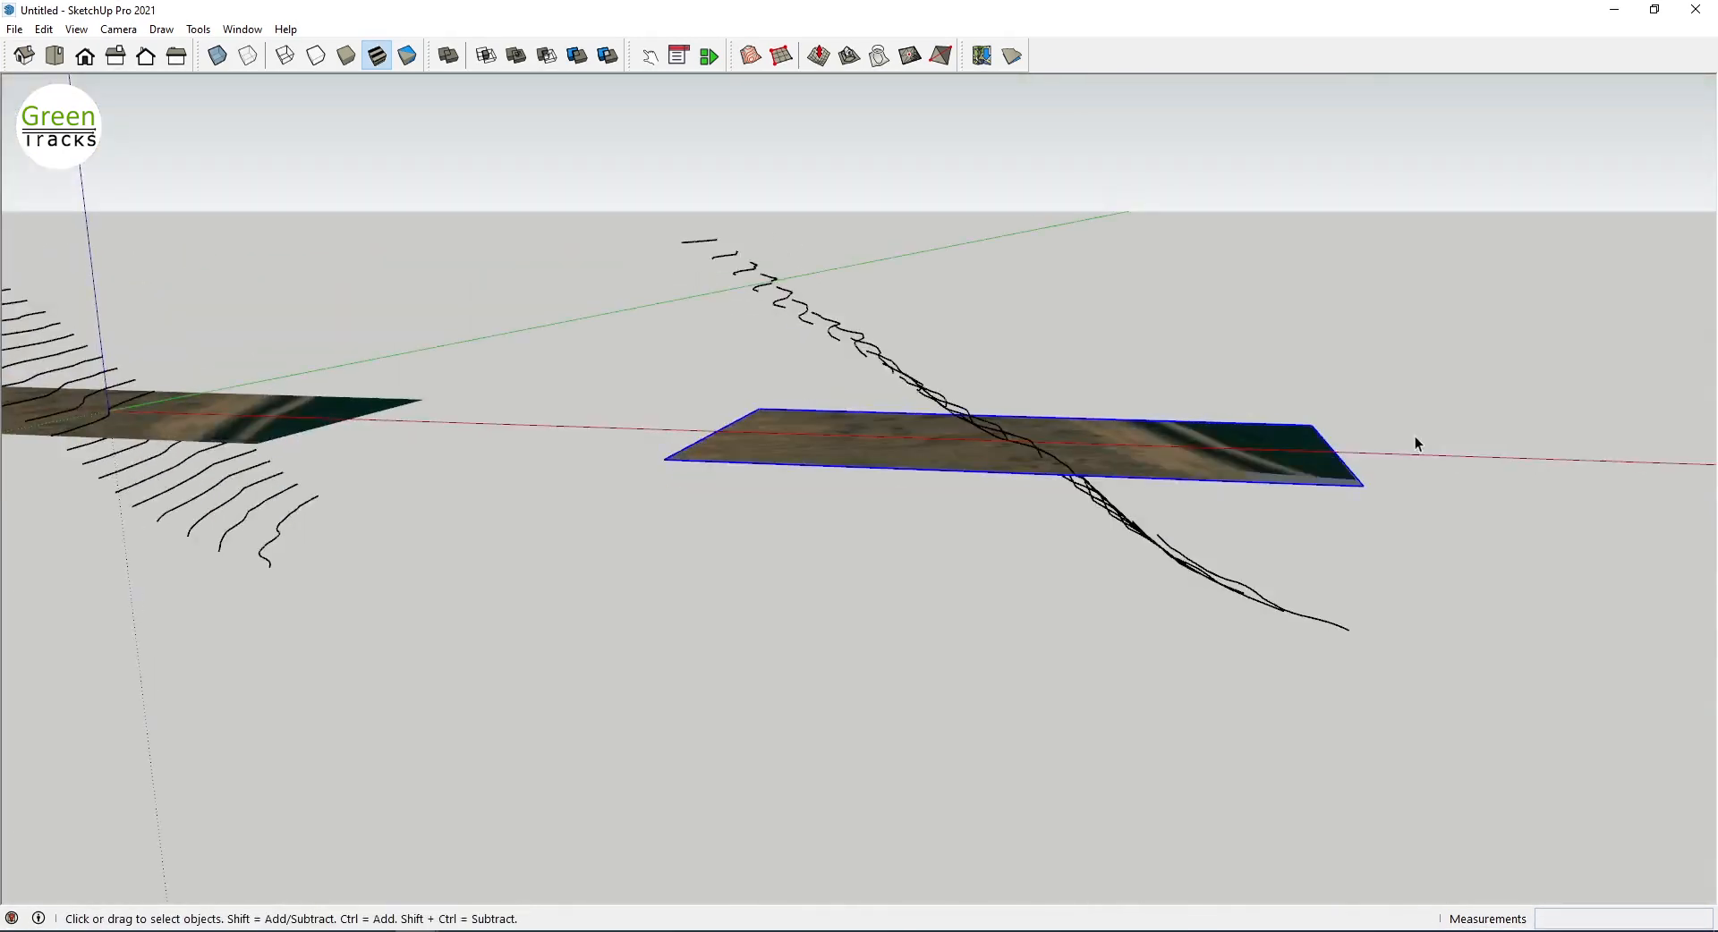
{"action": "key", "text": "m"}
{"action": "left_click", "coordinate": [1364, 489]}
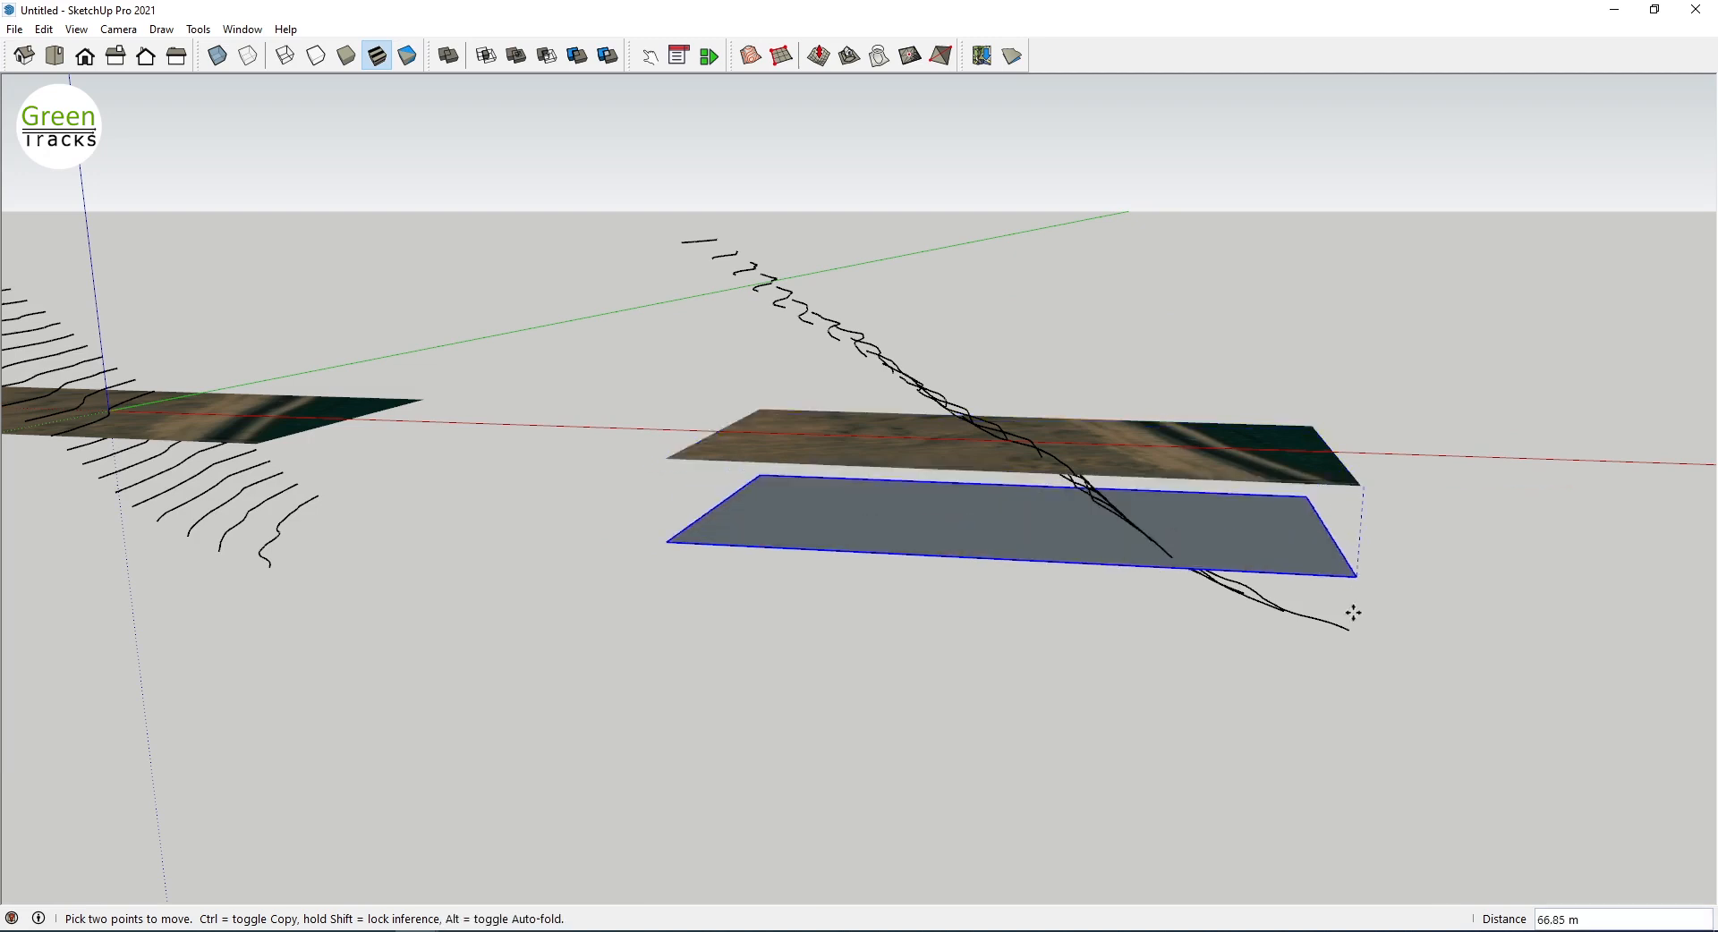
{"action": "left_click", "coordinate": [1372, 748]}
{"action": "key", "text": "space"}
Step: Delete the copied satellite imagery, keeping the copied contour lines and the rectangle
{"action": "scroll", "coordinate": [1065, 580], "scroll_direction": "down", "scroll_amount": 3}
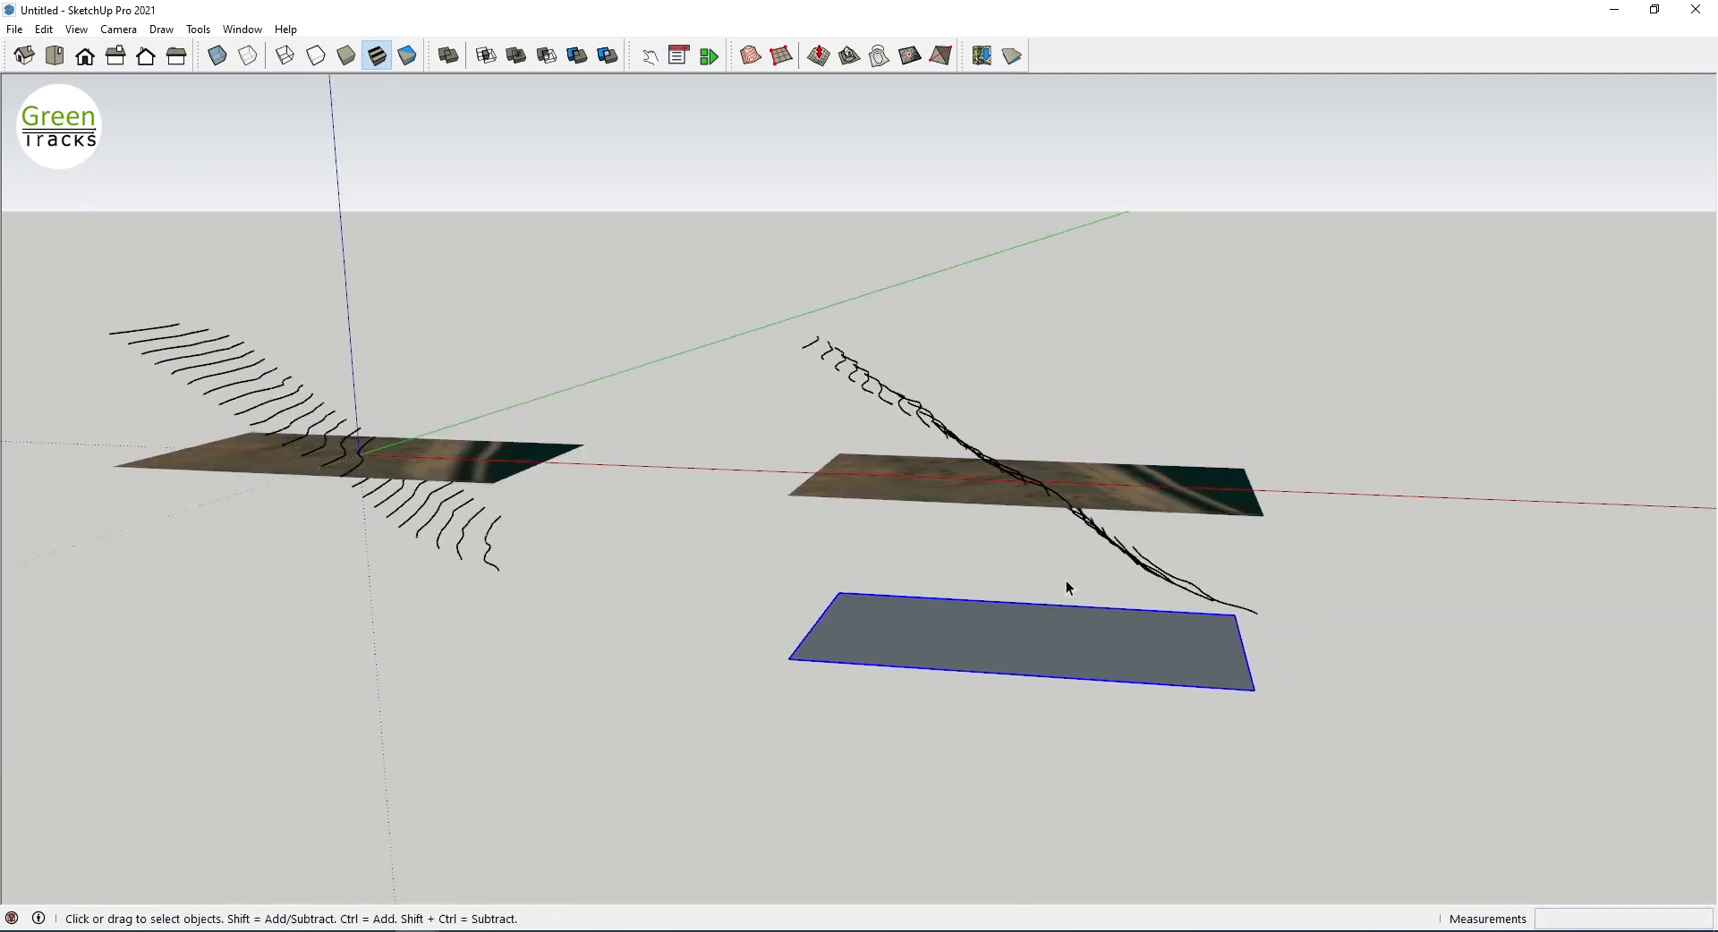
{"action": "middle_click_drag", "start_coordinate": [1066, 580], "coordinate": [832, 666]}
{"action": "scroll", "coordinate": [1108, 642], "scroll_direction": "down", "scroll_amount": 4}
{"action": "left_click", "coordinate": [1142, 555]}
{"action": "scroll", "coordinate": [1154, 573], "scroll_direction": "up", "scroll_amount": 2}
{"action": "key", "text": "Delete"}
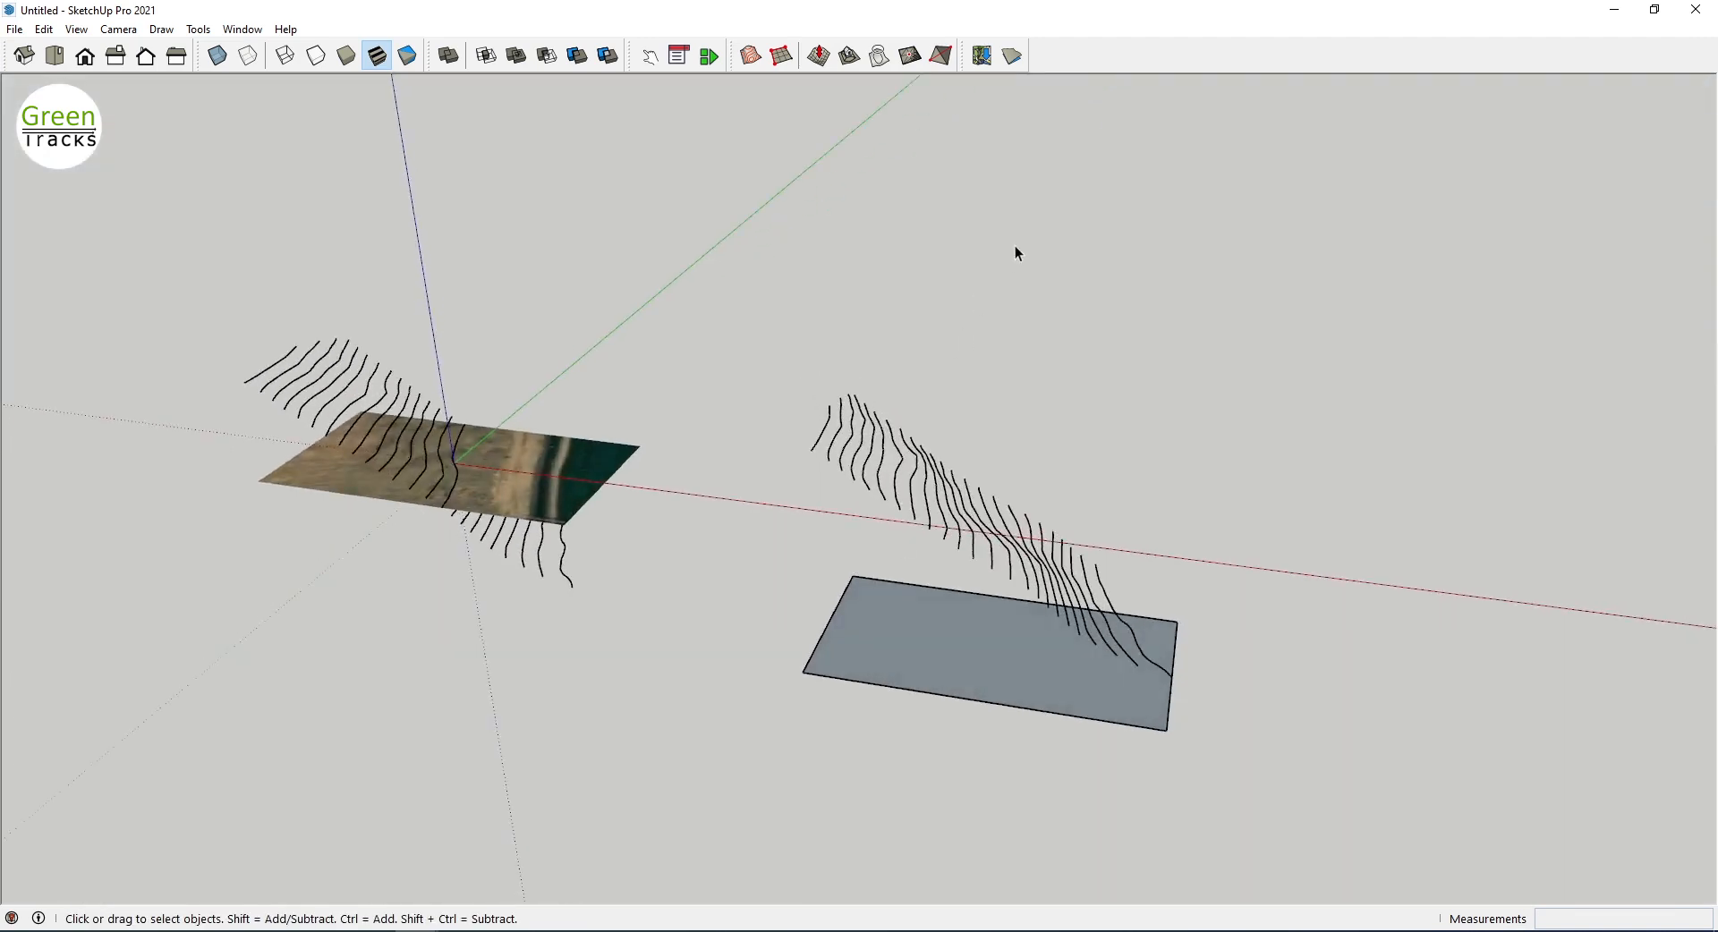
Step: Select all the copied contour lines and drape them onto the rectangle below
{"action": "middle_click_drag", "start_coordinate": [1026, 278], "coordinate": [1067, 486]}
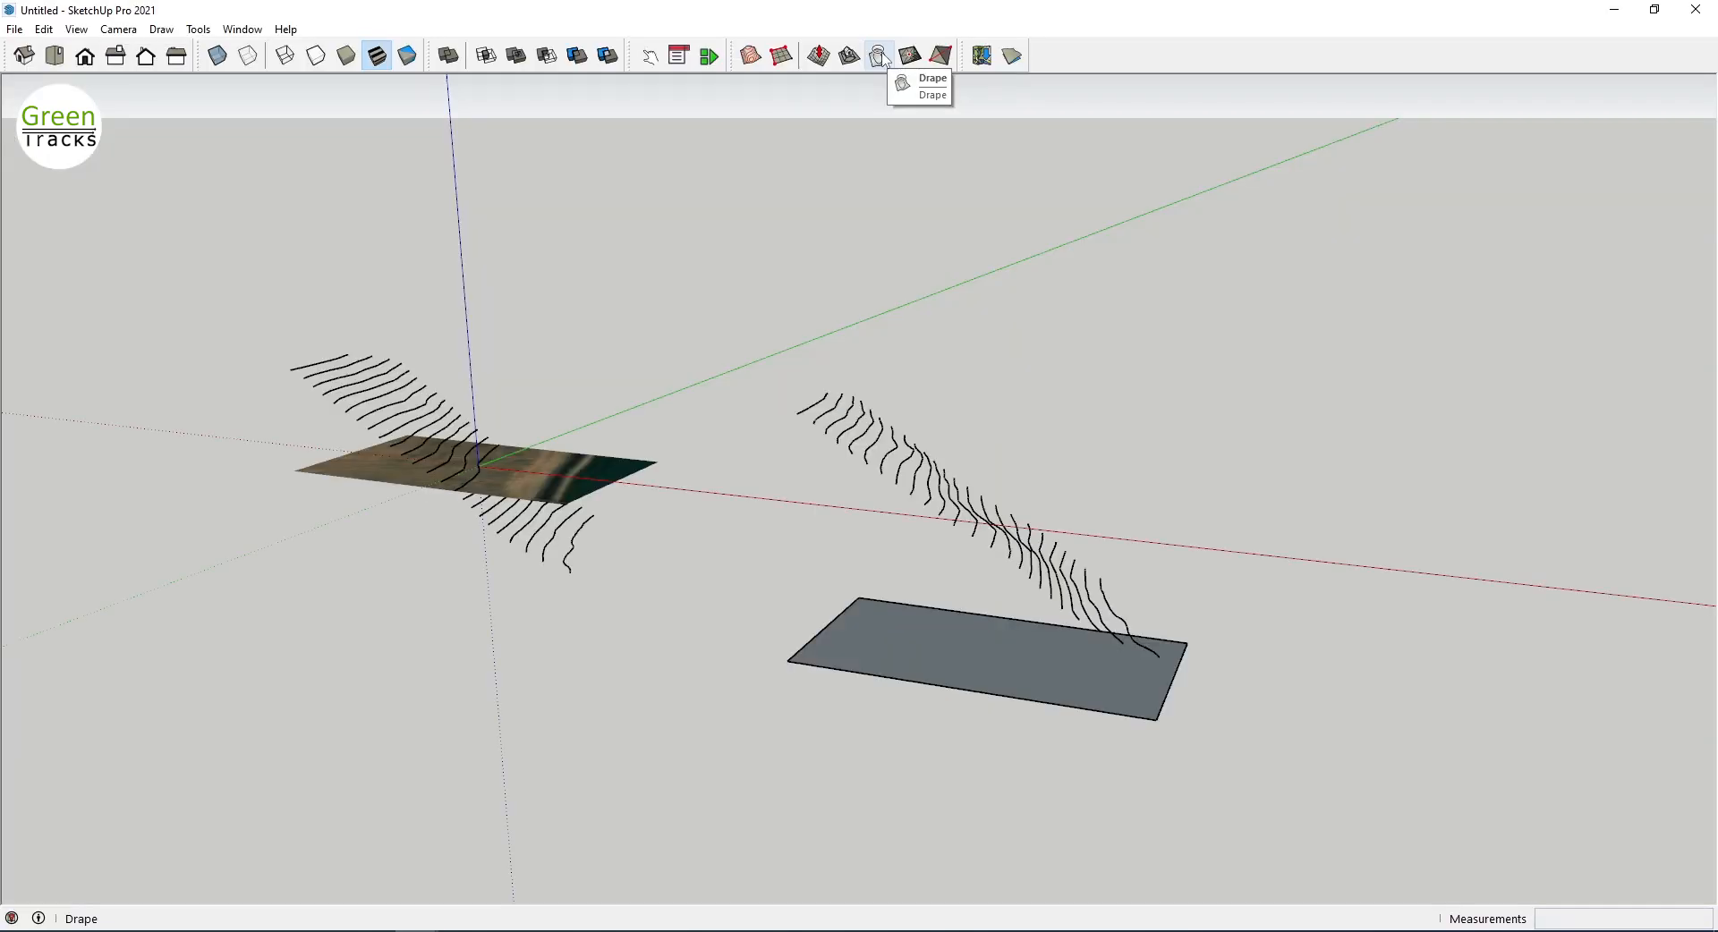
{"action": "middle_click_drag", "start_coordinate": [986, 611], "coordinate": [1109, 430]}
{"action": "left_click_drag", "start_coordinate": [778, 298], "coordinate": [1353, 616]}
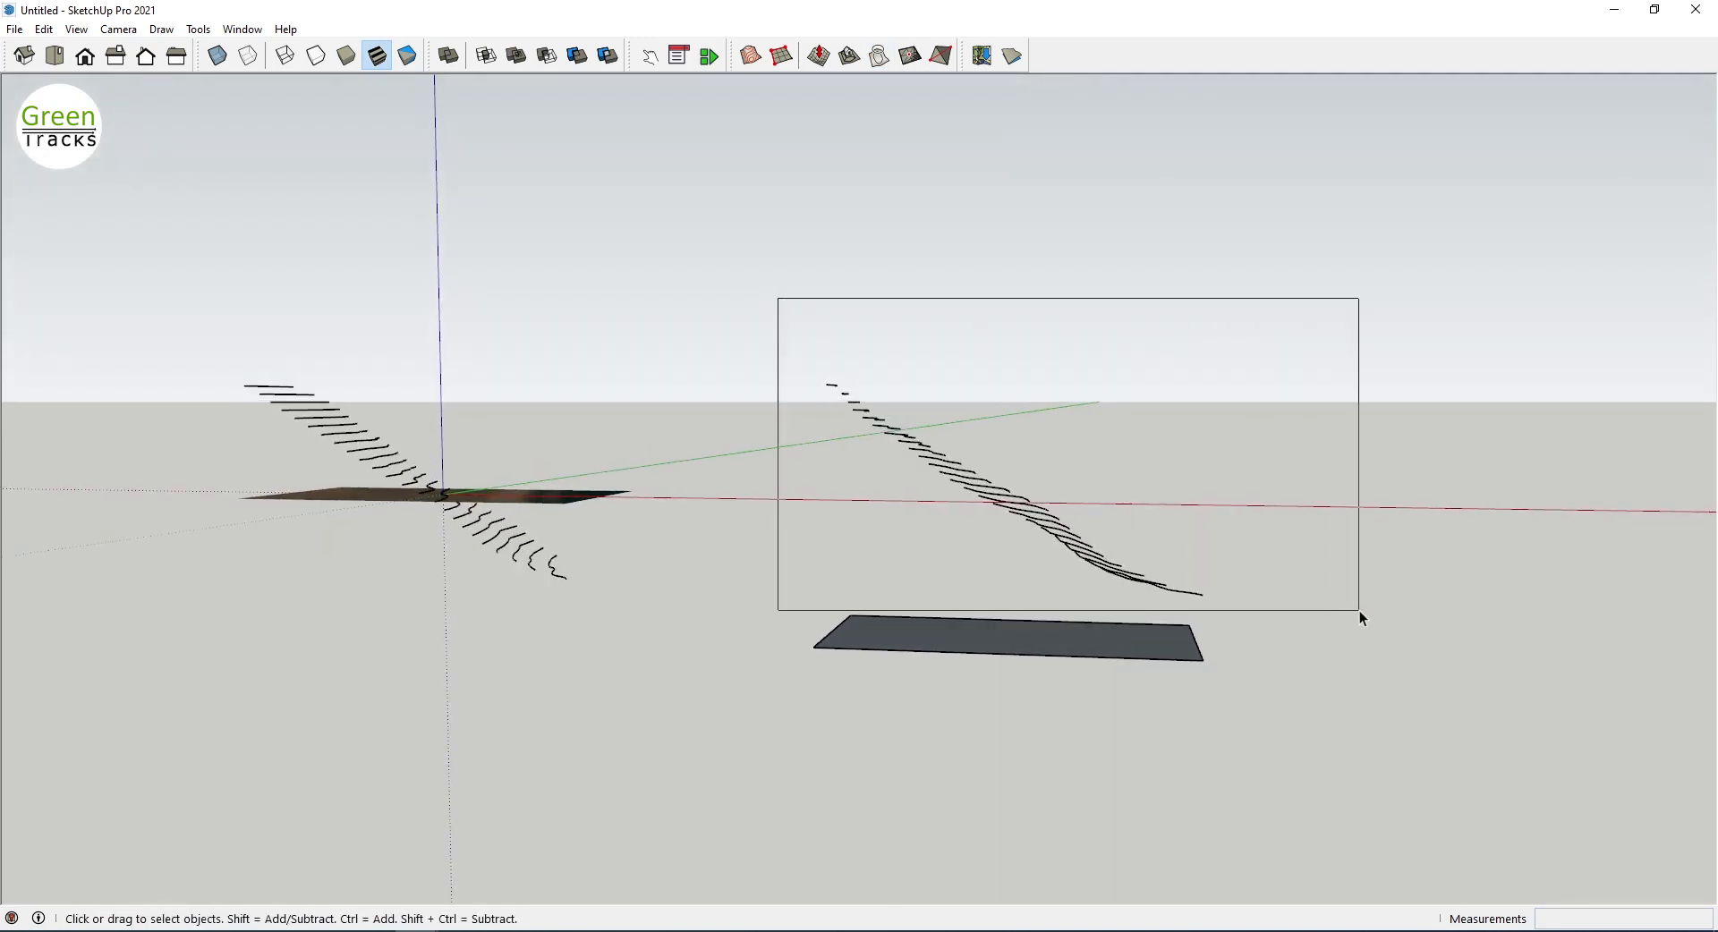
{"action": "left_click_drag", "start_coordinate": [1360, 611], "coordinate": [1361, 610]}
{"action": "middle_click_drag", "start_coordinate": [1078, 594], "coordinate": [1098, 824]}
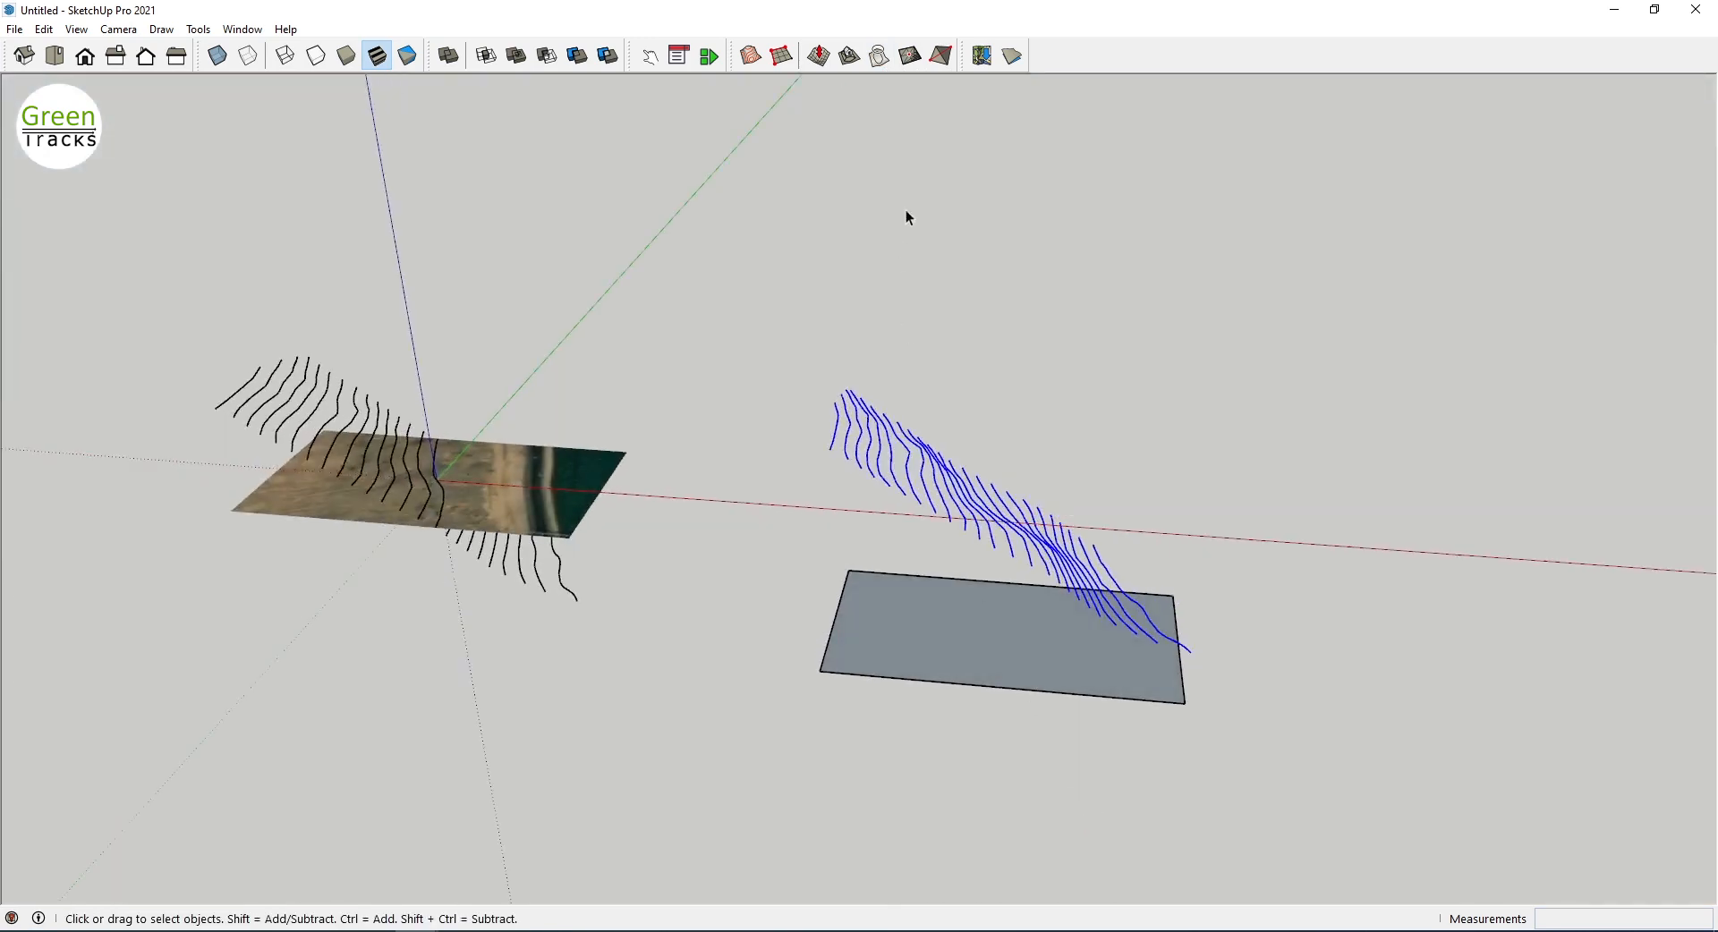
{"action": "left_click", "coordinate": [880, 55]}
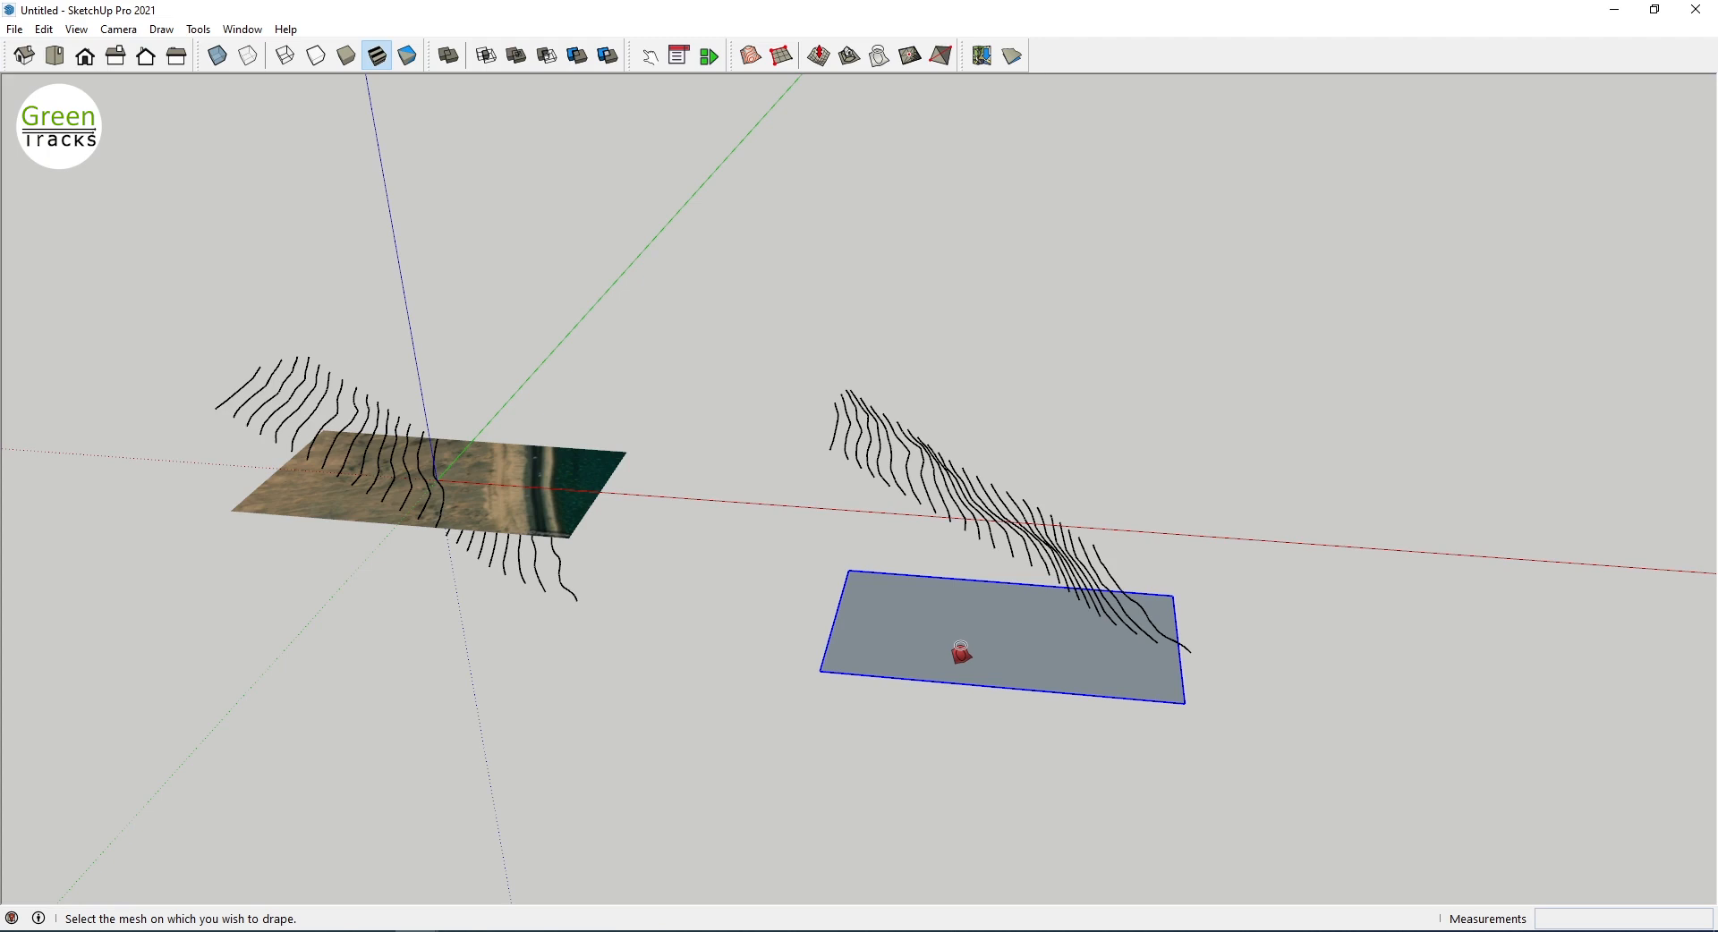
{"action": "left_click", "coordinate": [1018, 662]}
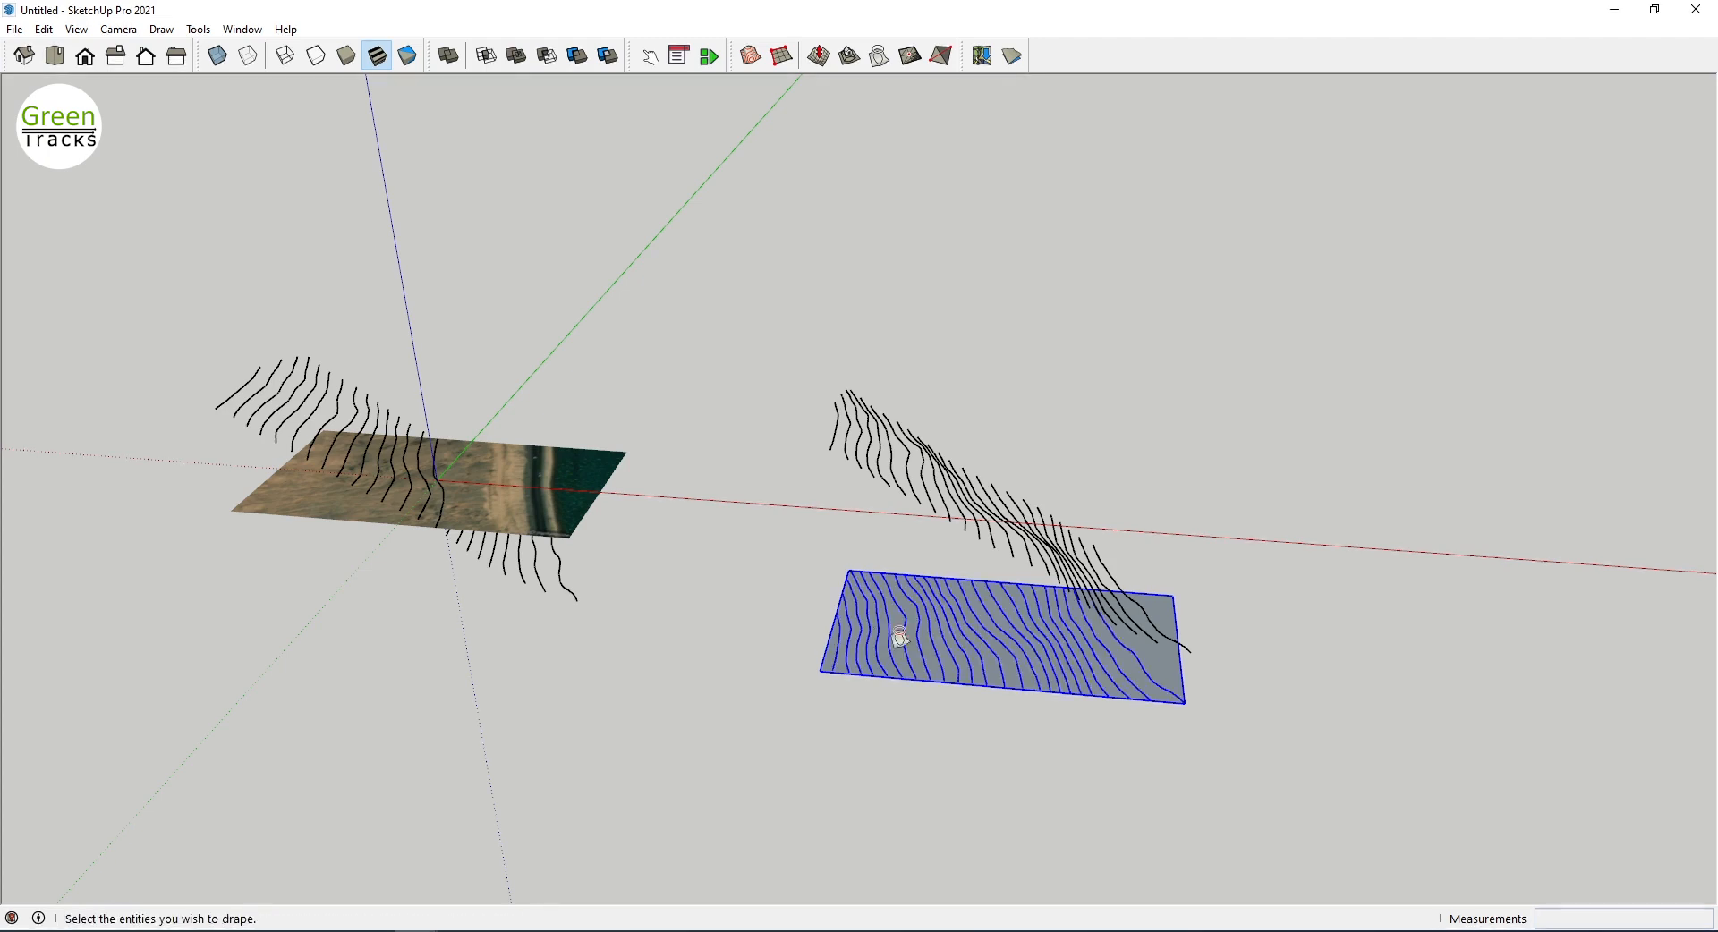
Step: Move the rectangle with the draped contours about 629 m, clear of the copied 3D contour lines
{"action": "middle_click_drag", "start_coordinate": [895, 630], "coordinate": [936, 644]}
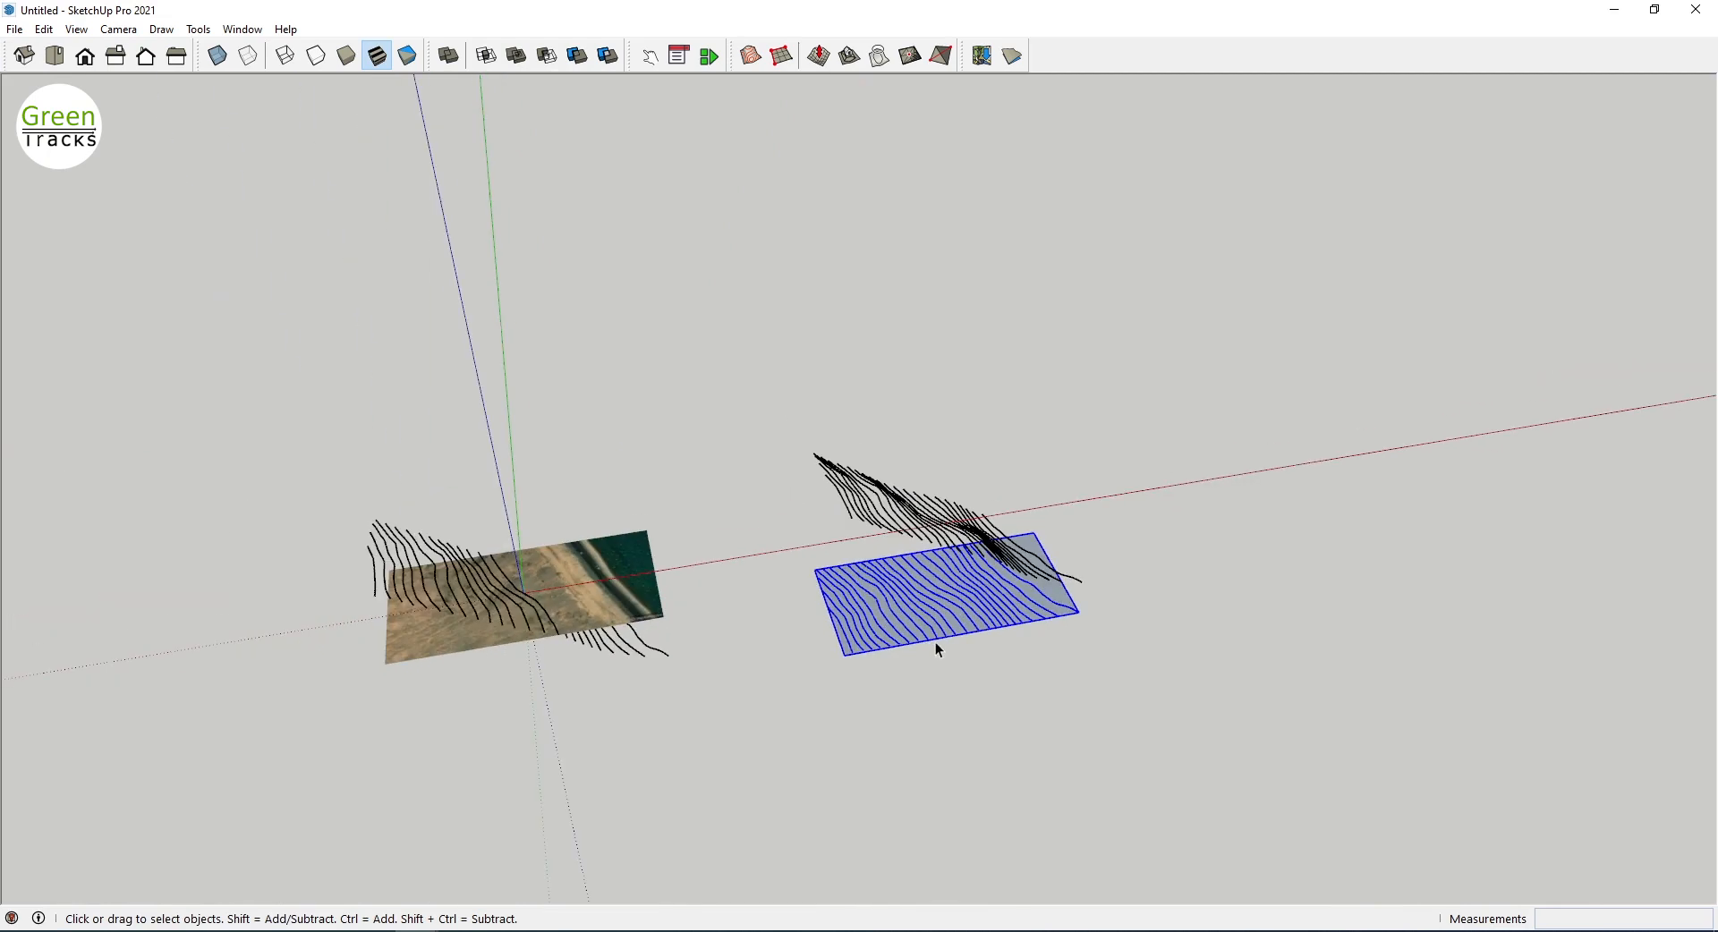
{"action": "key", "text": "m"}
{"action": "left_click", "coordinate": [913, 720]}
{"action": "left_click", "coordinate": [1148, 544]}
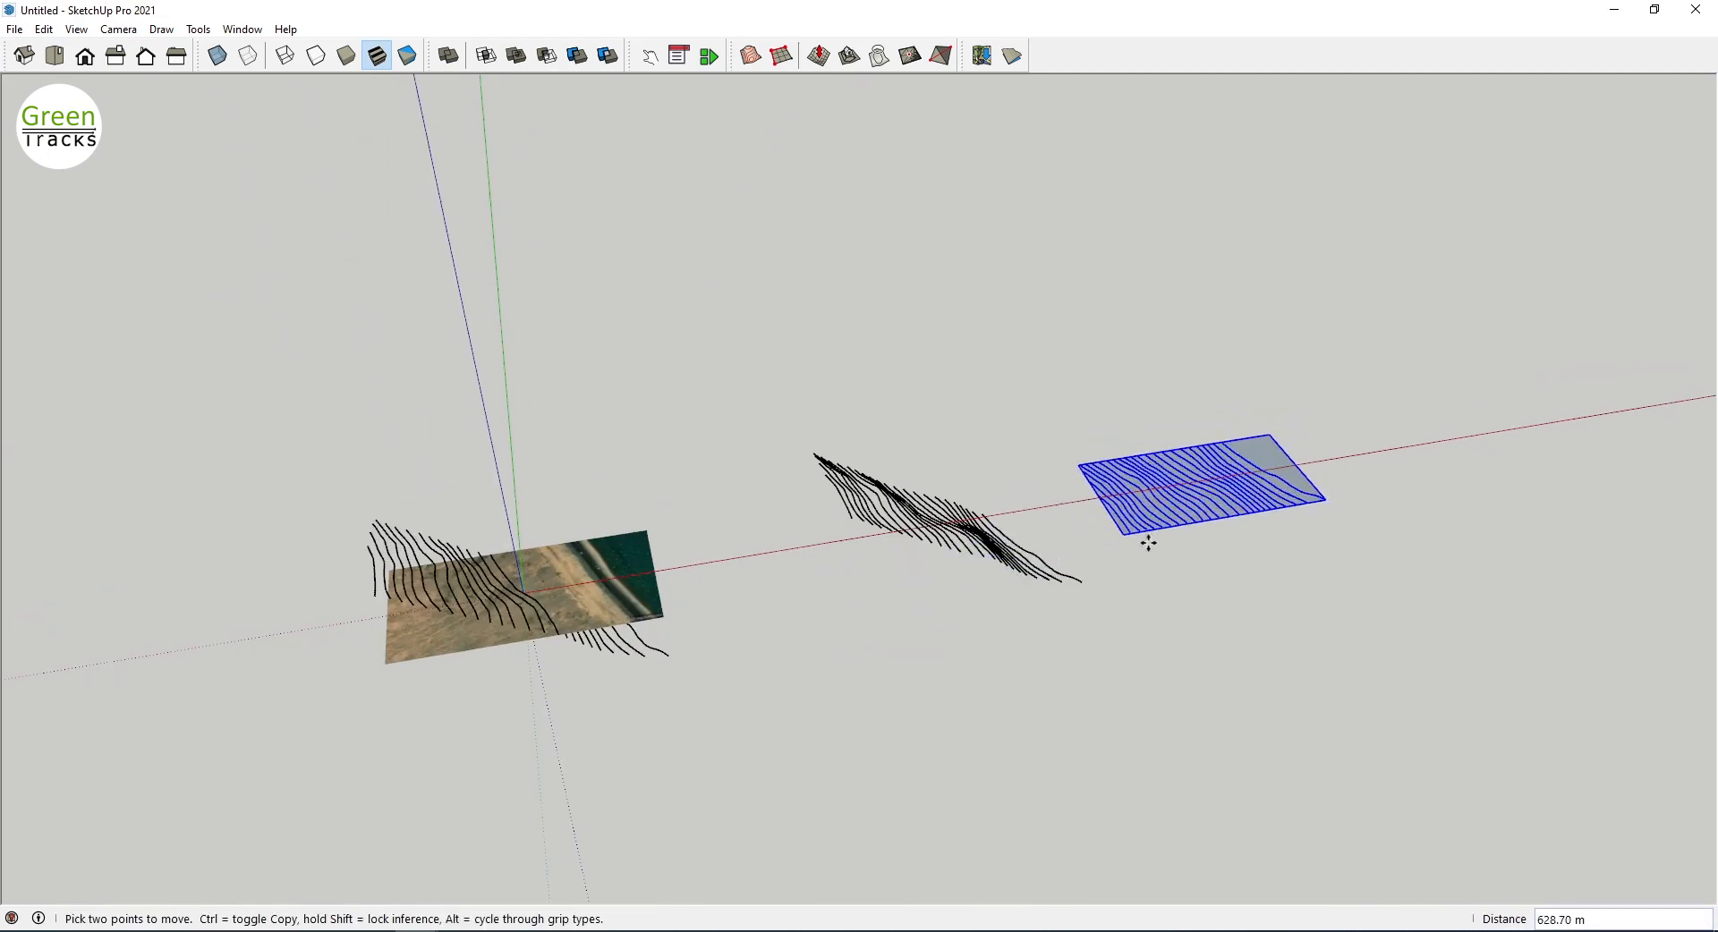
{"action": "scroll", "coordinate": [1148, 543], "scroll_direction": "up", "scroll_amount": 3}
{"action": "left_click", "coordinate": [1114, 533]}
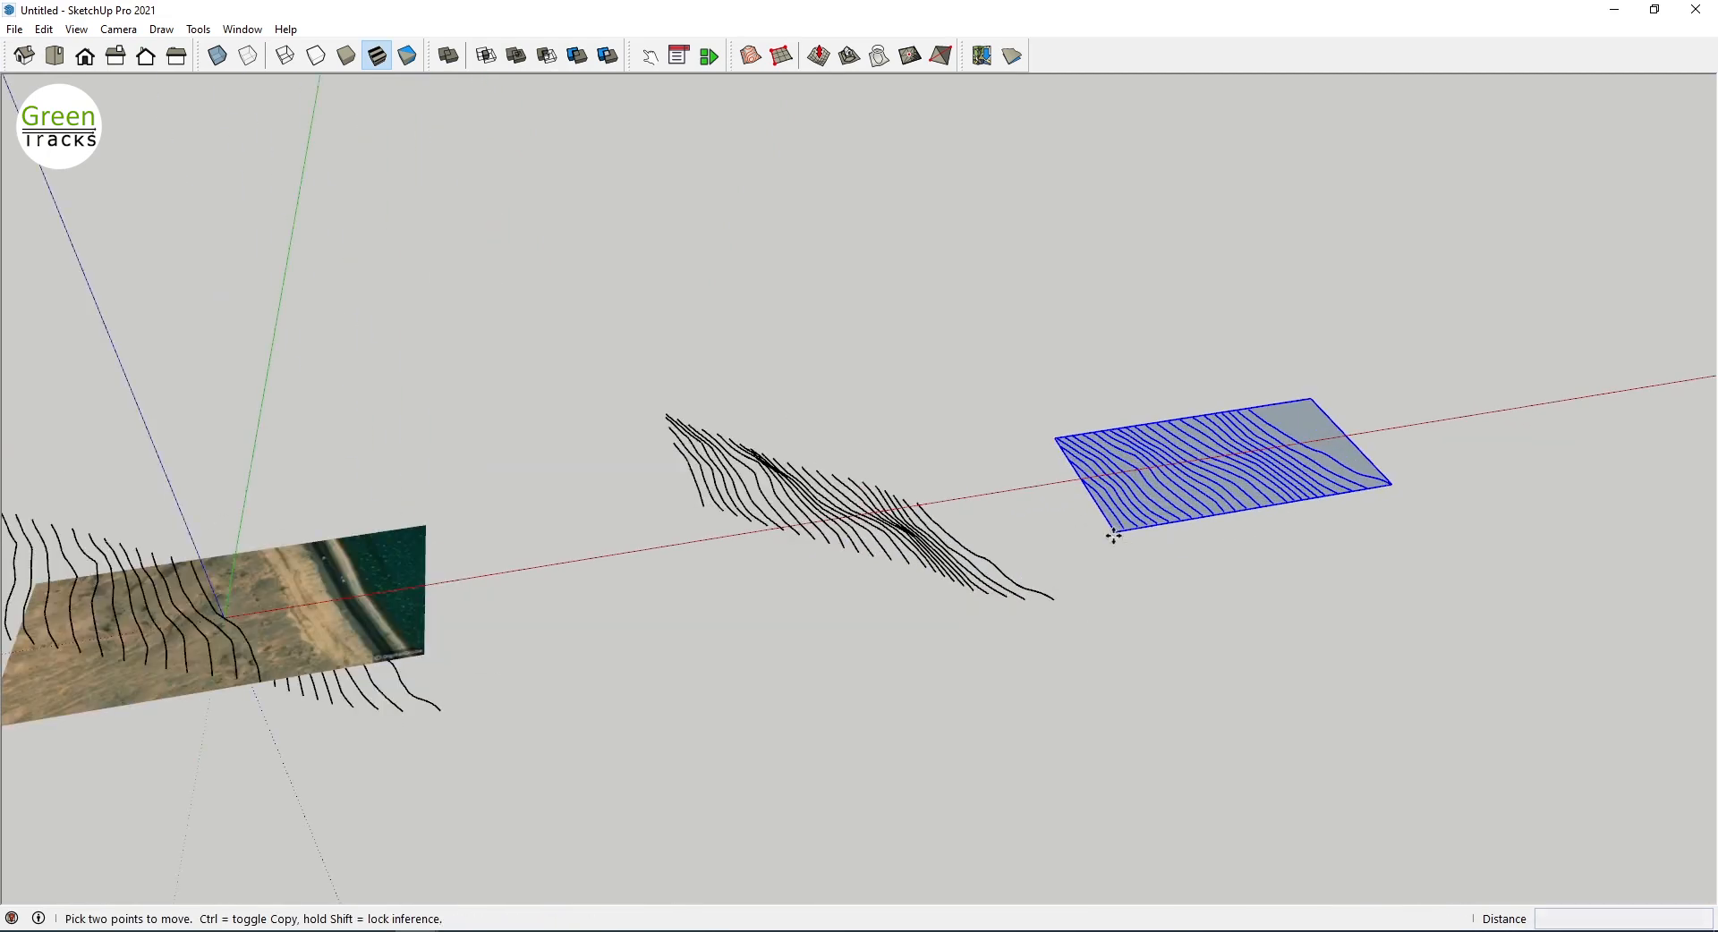
{"action": "left_click", "coordinate": [393, 593]}
{"action": "key", "text": "space"}
Step: Examine the flat draped contours up close, and compare them with the 3D contour lines and original imagery
{"action": "middle_click_drag", "start_coordinate": [1235, 641], "coordinate": [1200, 651]}
{"action": "scroll", "coordinate": [976, 697], "scroll_direction": "up", "scroll_amount": 4}
{"action": "scroll", "coordinate": [1204, 618], "scroll_direction": "up", "scroll_amount": 3}
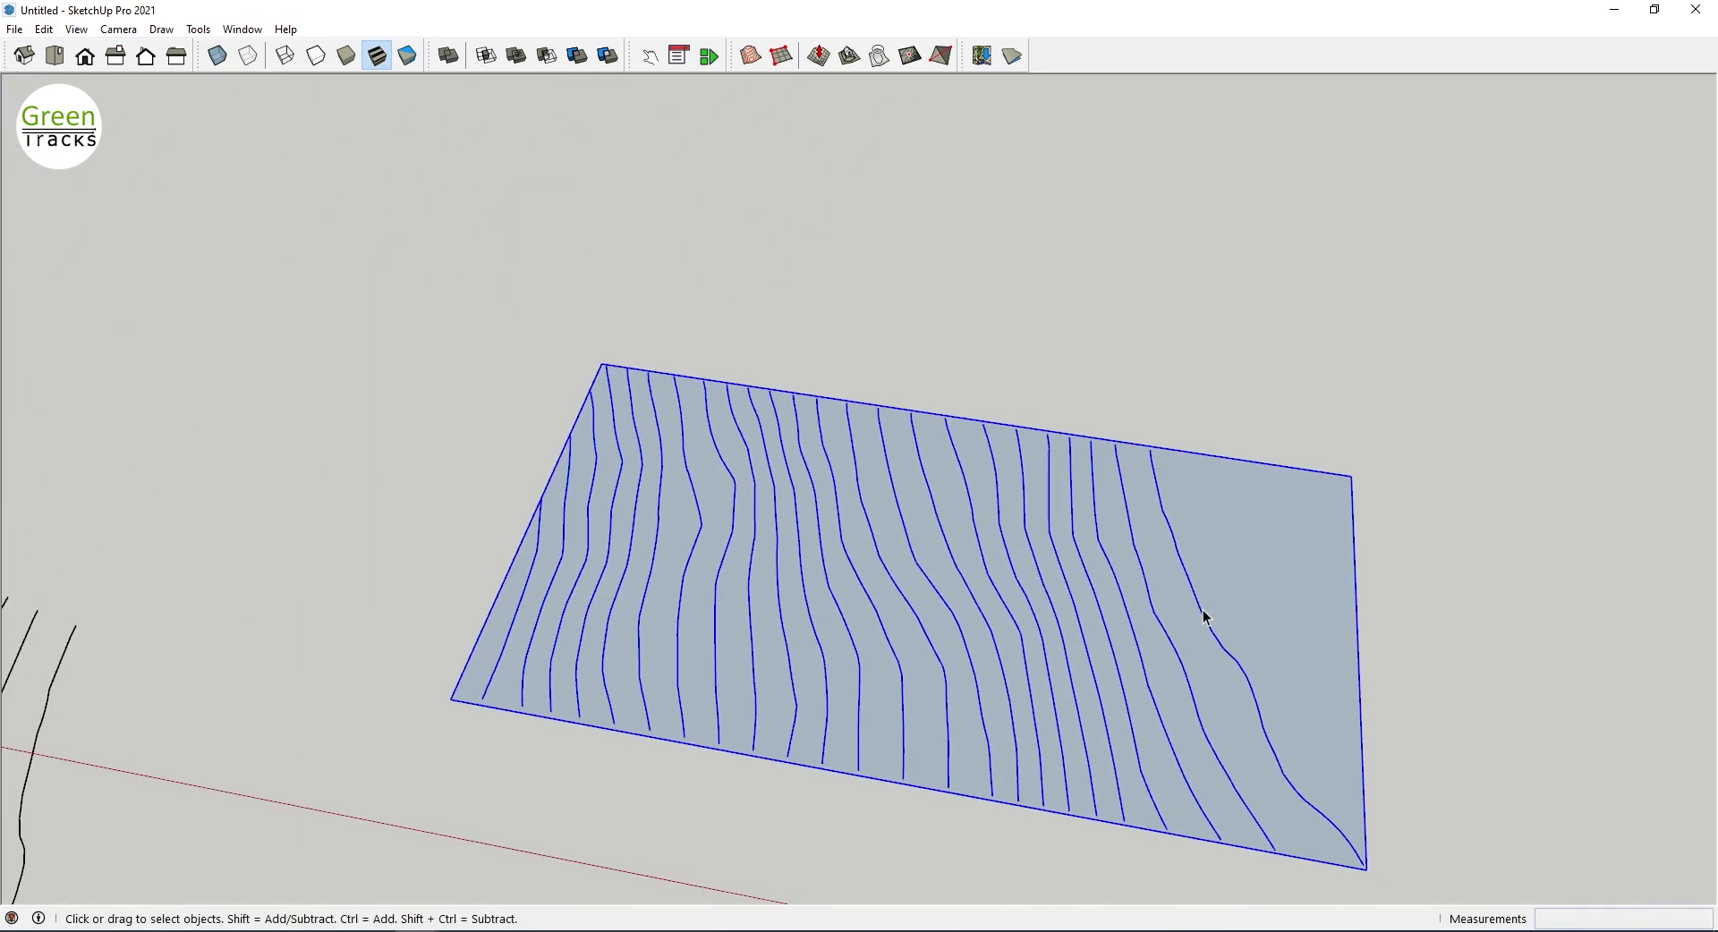
{"action": "scroll", "coordinate": [921, 621], "scroll_direction": "down", "scroll_amount": 2}
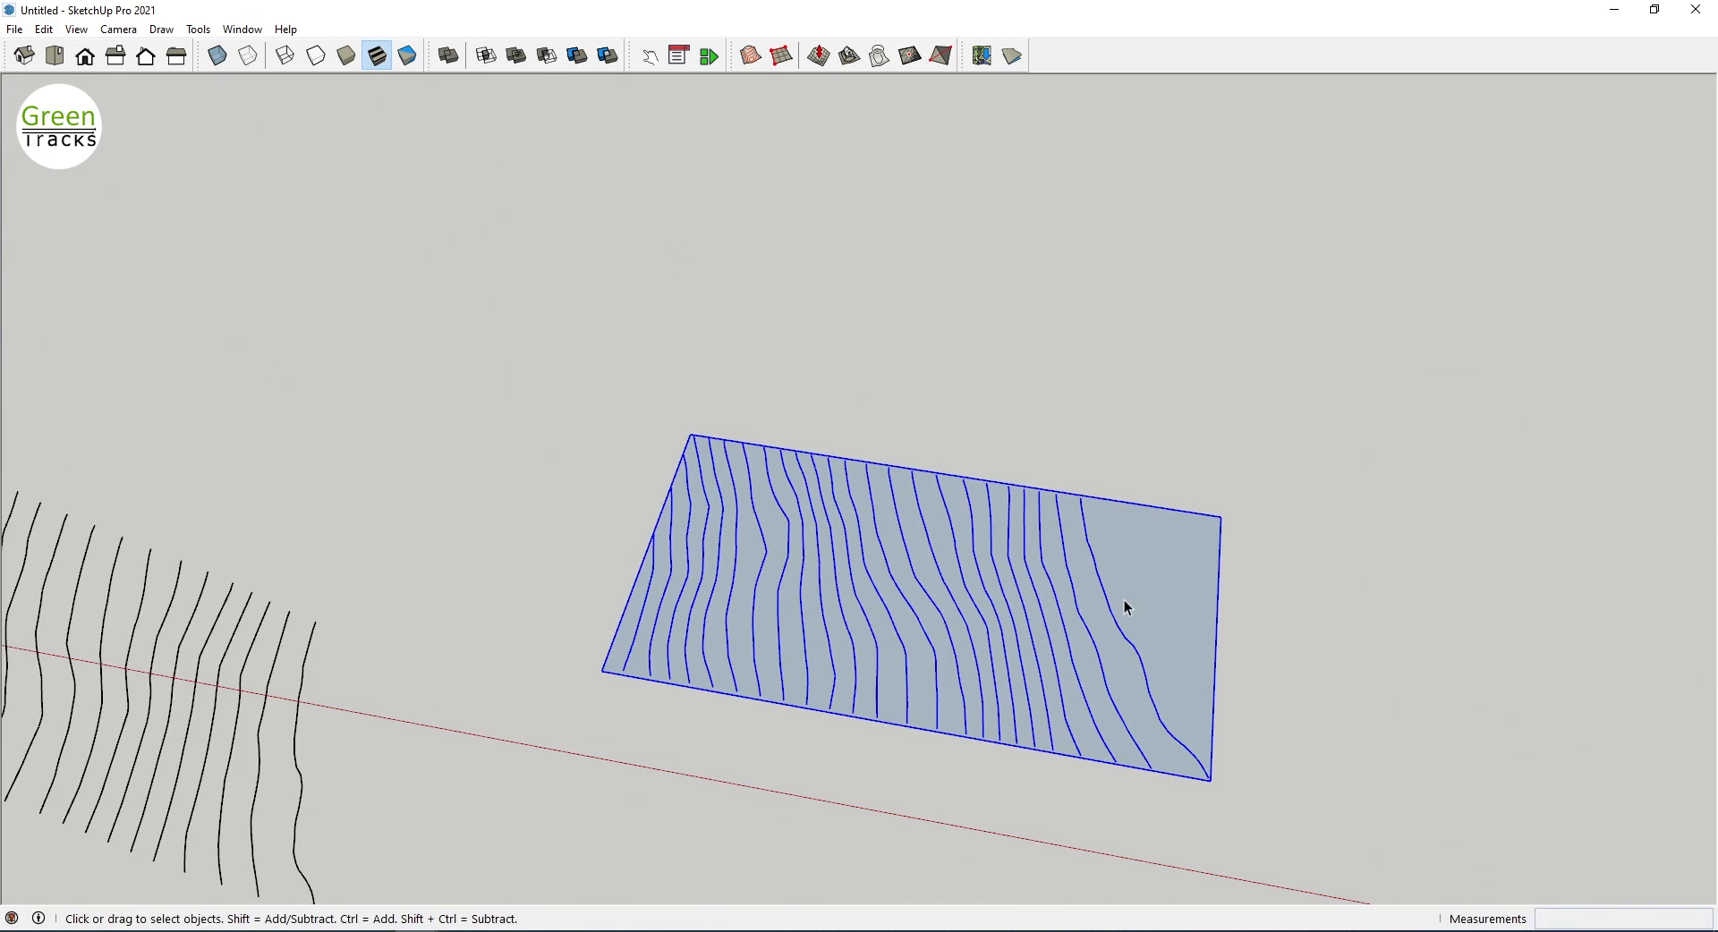
{"action": "scroll", "coordinate": [1133, 644], "scroll_direction": "up", "scroll_amount": 1}
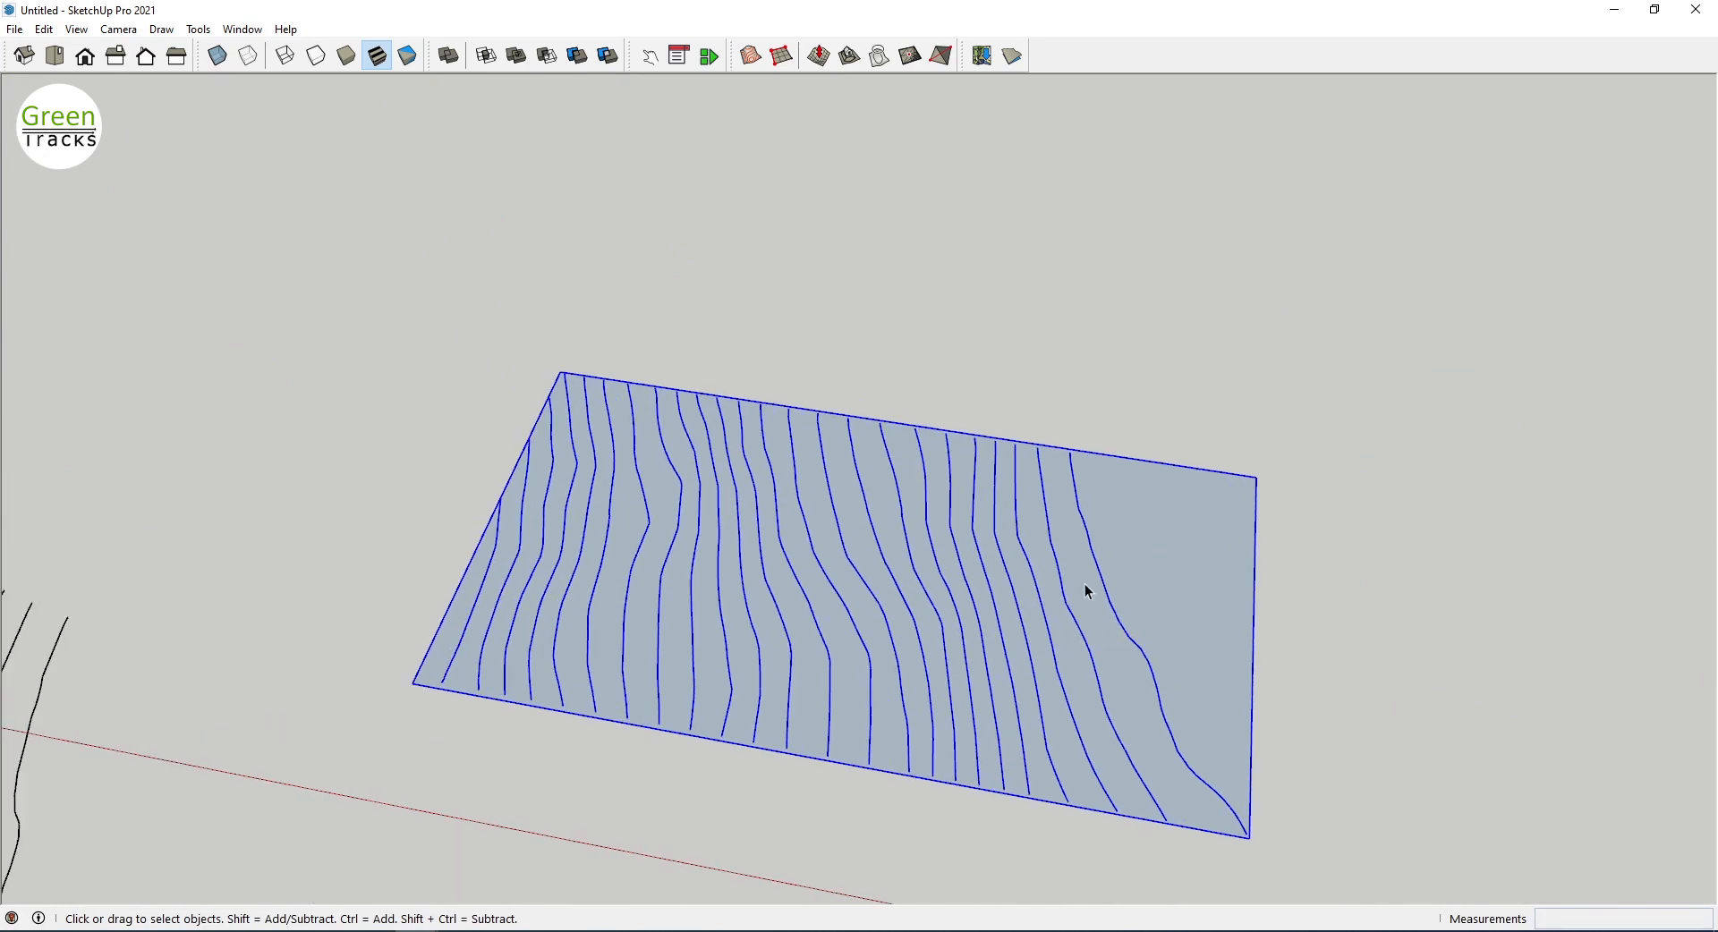
{"action": "middle_click_drag", "start_coordinate": [783, 564], "coordinate": [1014, 626]}
{"action": "scroll", "coordinate": [994, 618], "scroll_direction": "down", "scroll_amount": 3}
{"action": "middle_click_drag", "start_coordinate": [917, 652], "coordinate": [855, 682]}
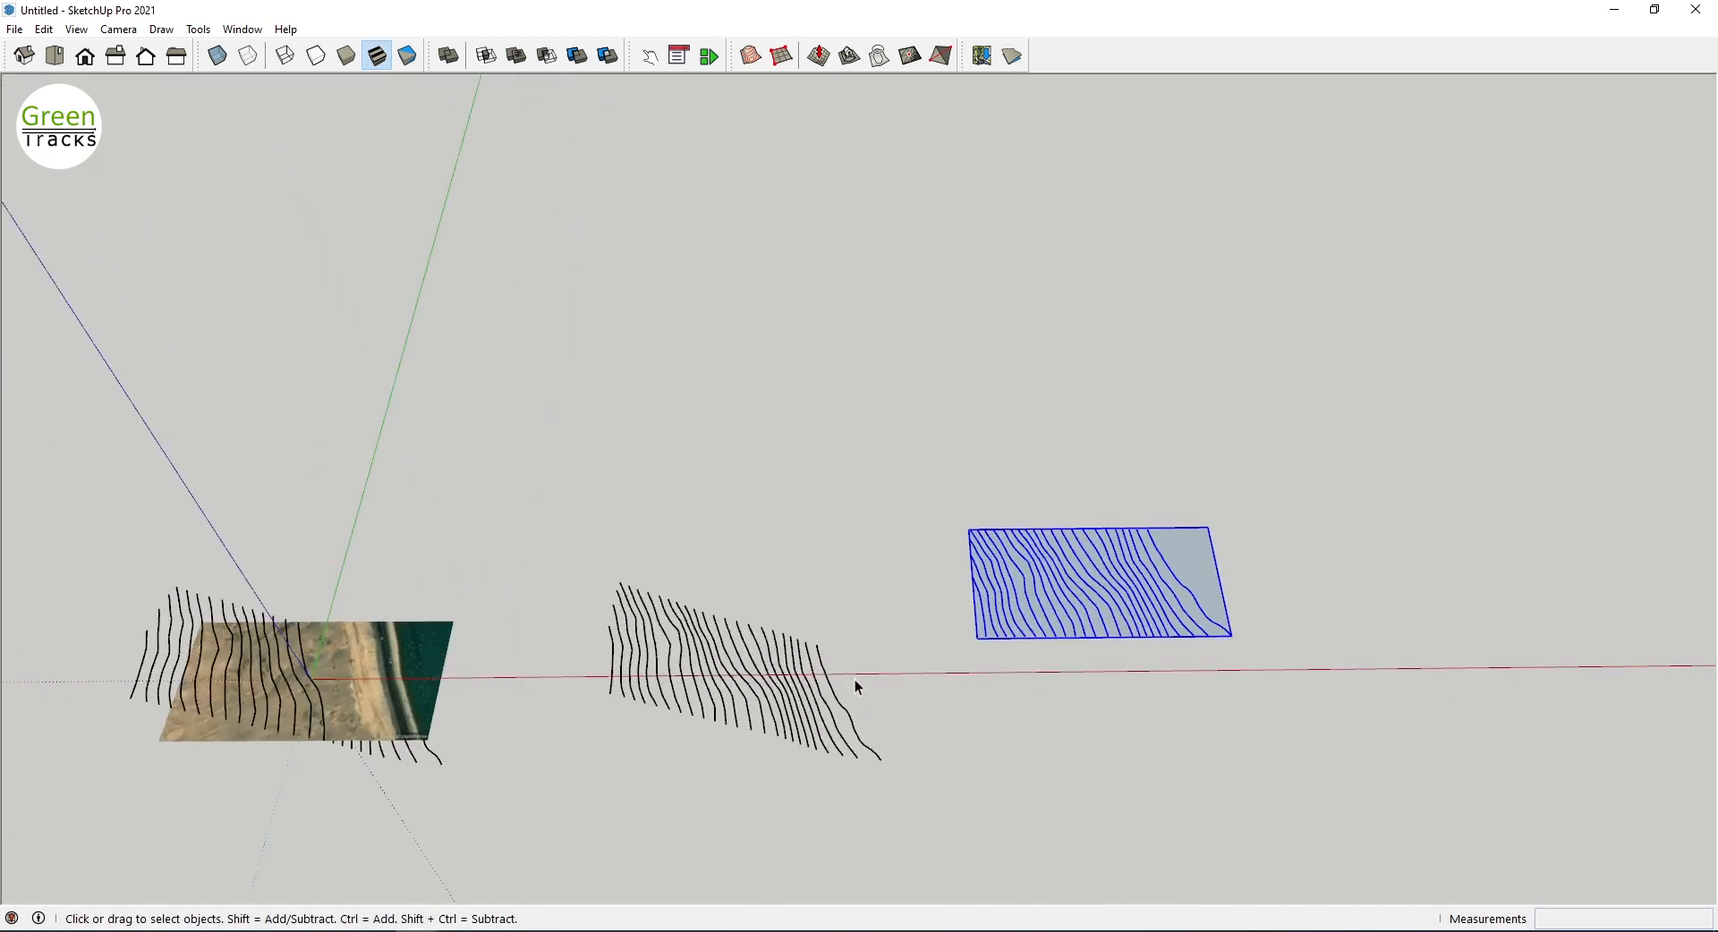